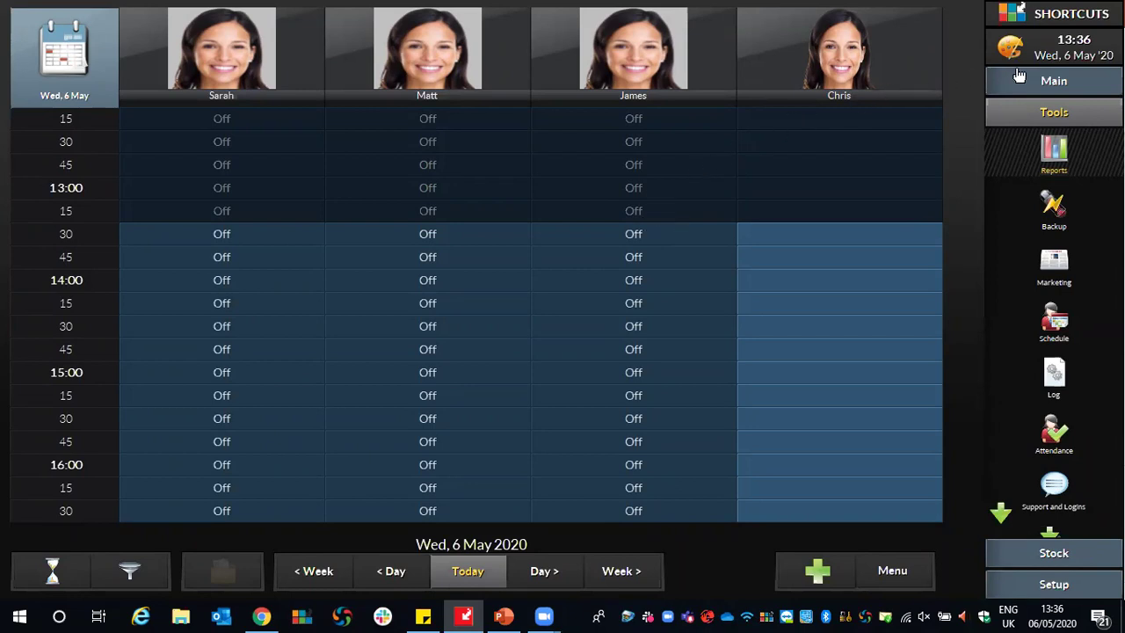
Switch the right sidebar from the Tools list to the Main list of salon functions.
{"action": "left_click", "coordinate": [1078, 80]}
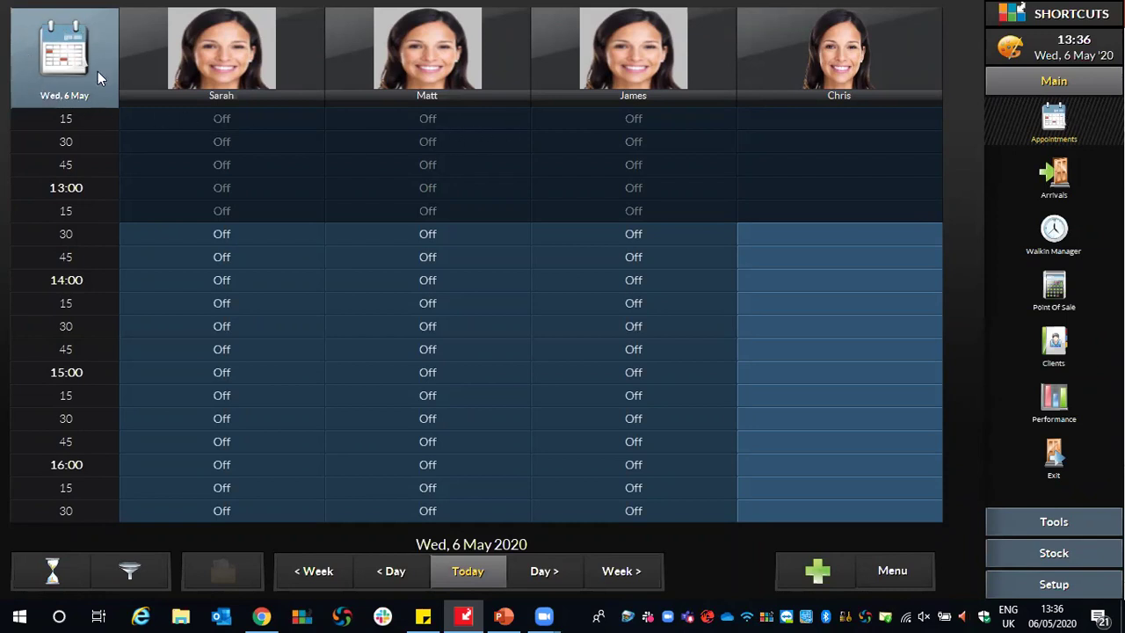
{"action": "left_click", "coordinate": [39, 48]}
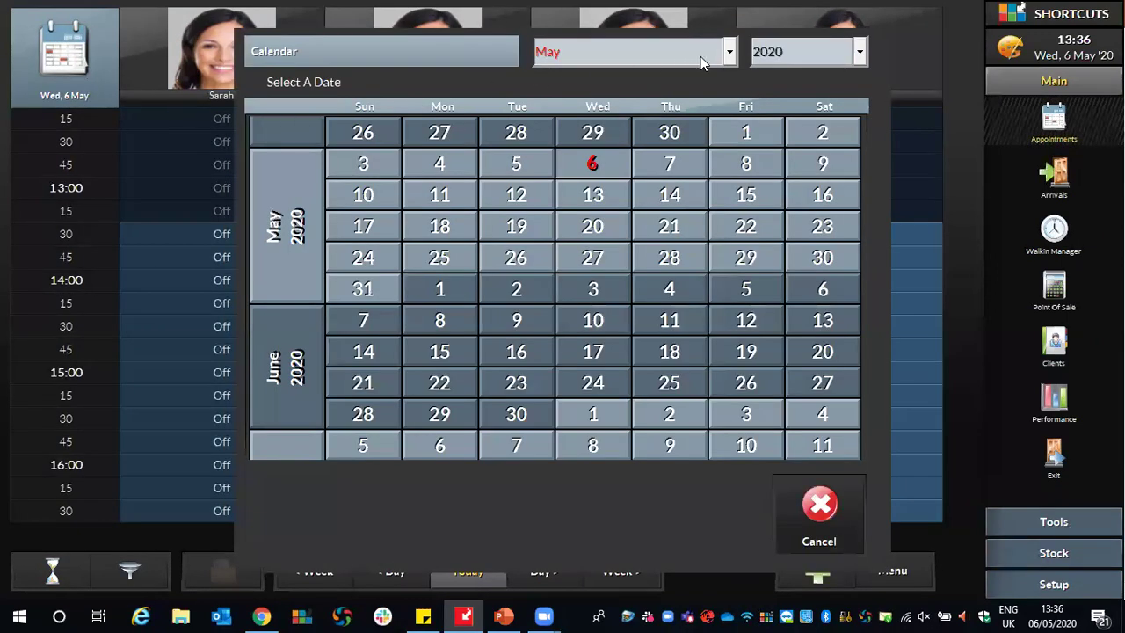
{"action": "left_click", "coordinate": [700, 56]}
{"action": "left_click", "coordinate": [799, 56]}
{"action": "left_click", "coordinate": [800, 56]}
{"action": "left_click", "coordinate": [721, 81]}
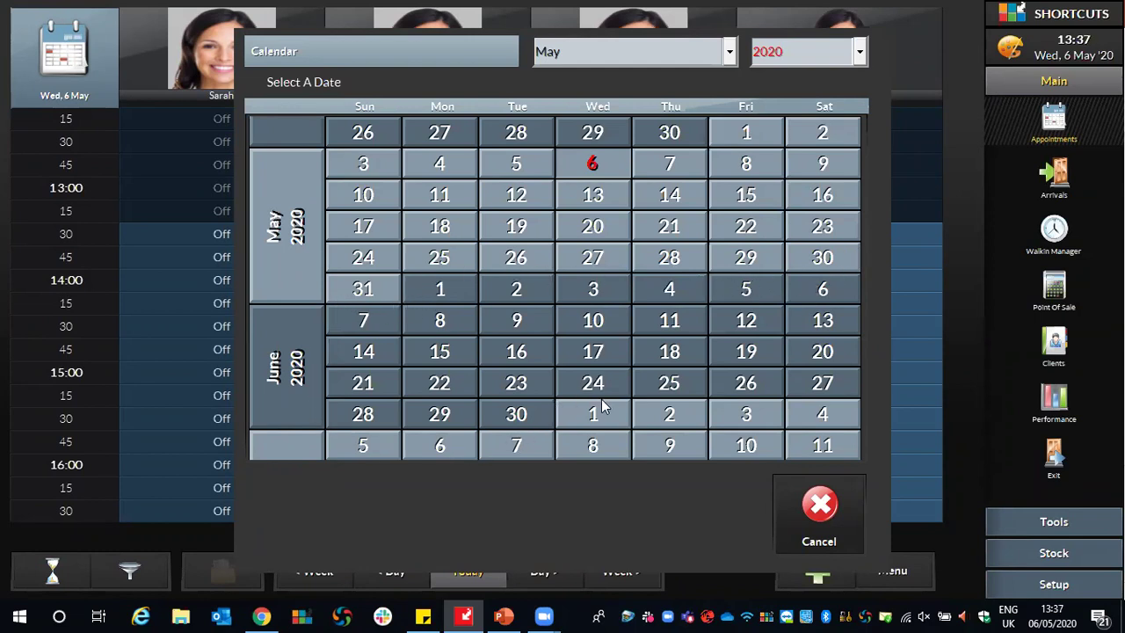
{"action": "scroll", "coordinate": [665, 479], "scroll_direction": "down", "scroll_amount": 1}
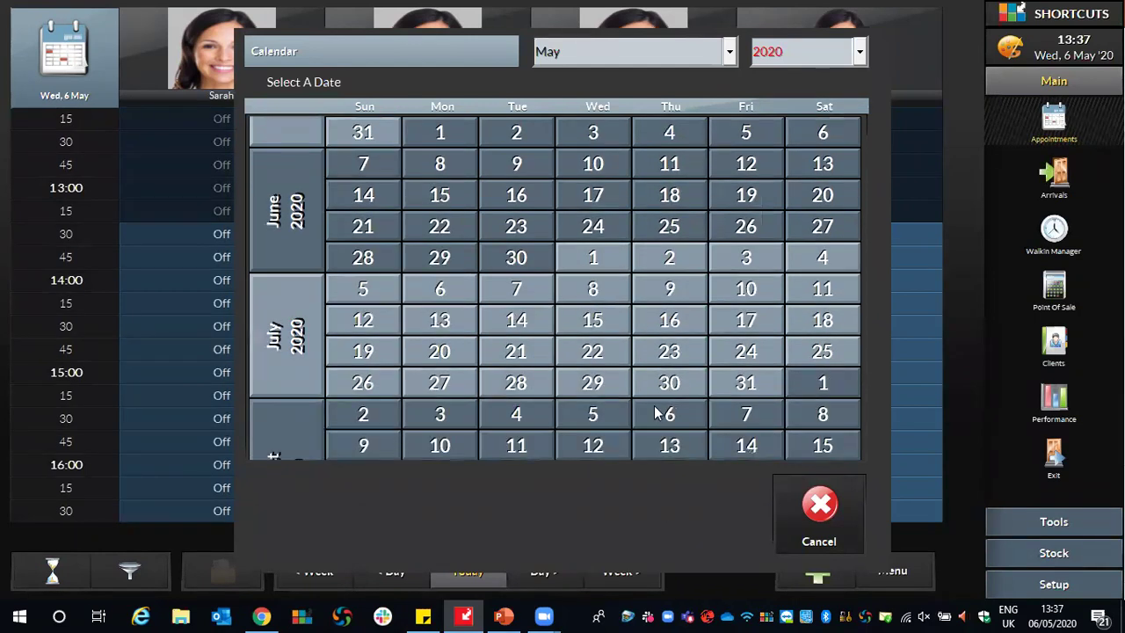
{"action": "scroll", "coordinate": [650, 488], "scroll_direction": "down", "scroll_amount": 2}
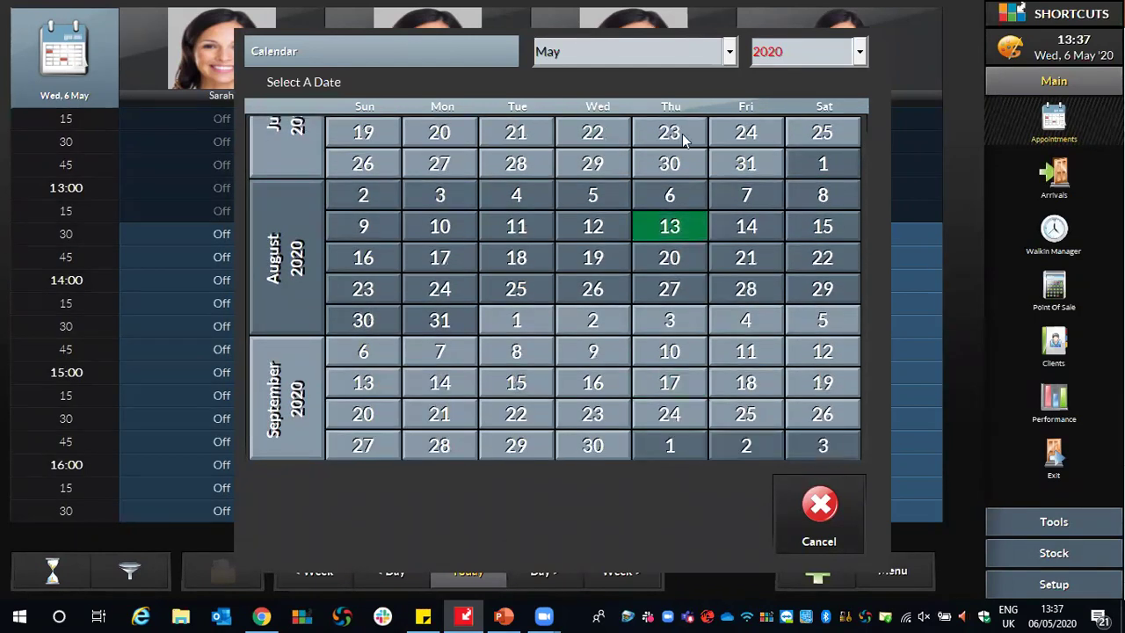
{"action": "scroll", "coordinate": [686, 64], "scroll_direction": "up", "scroll_amount": 4}
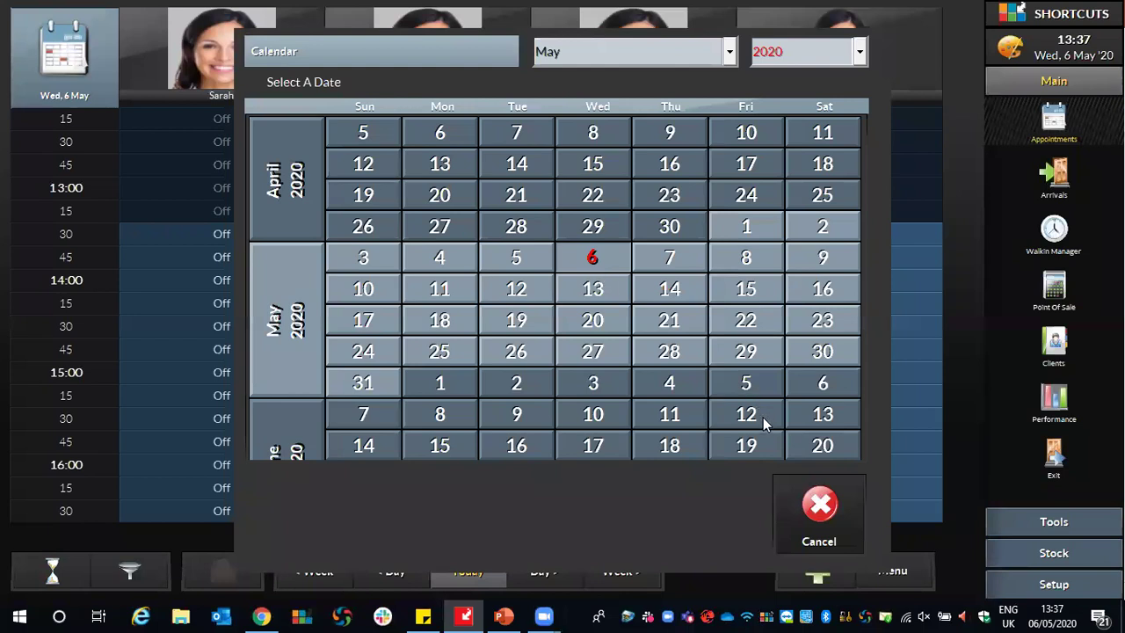
{"action": "left_click", "coordinate": [813, 514]}
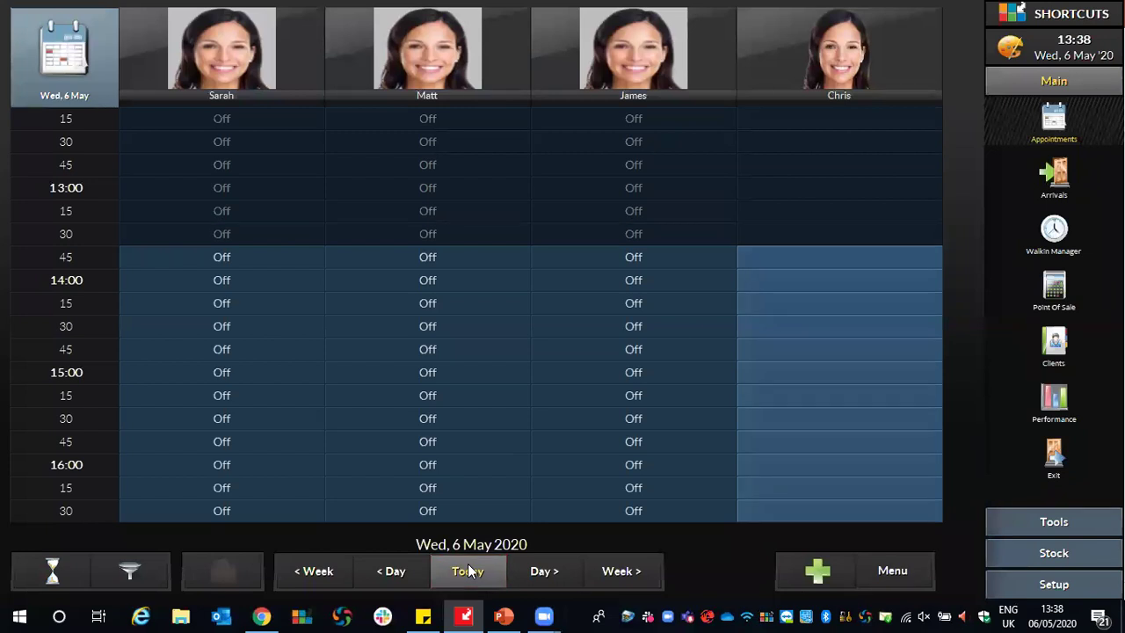
{"action": "left_click", "coordinate": [564, 571]}
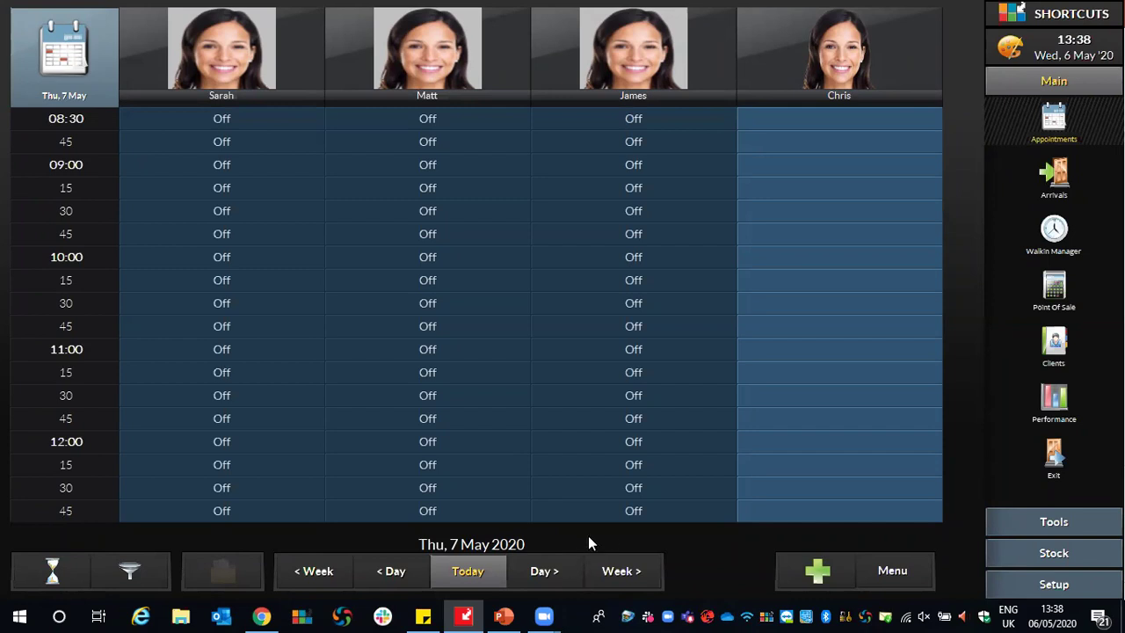
{"action": "left_click", "coordinate": [643, 572]}
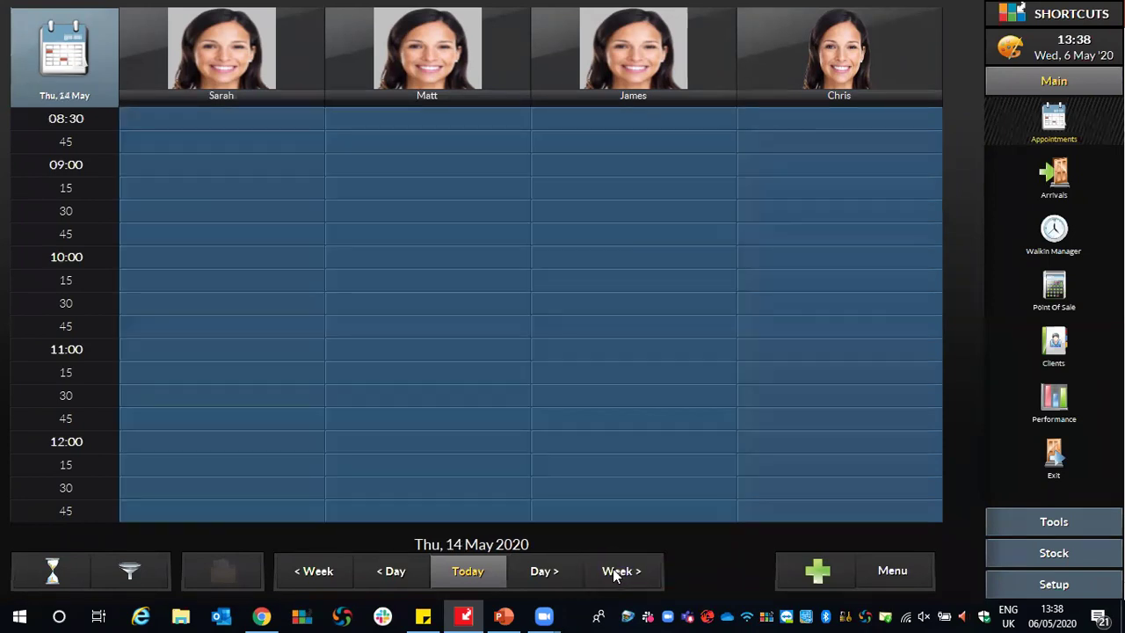
{"action": "left_click", "coordinate": [620, 570]}
{"action": "left_click", "coordinate": [629, 571]}
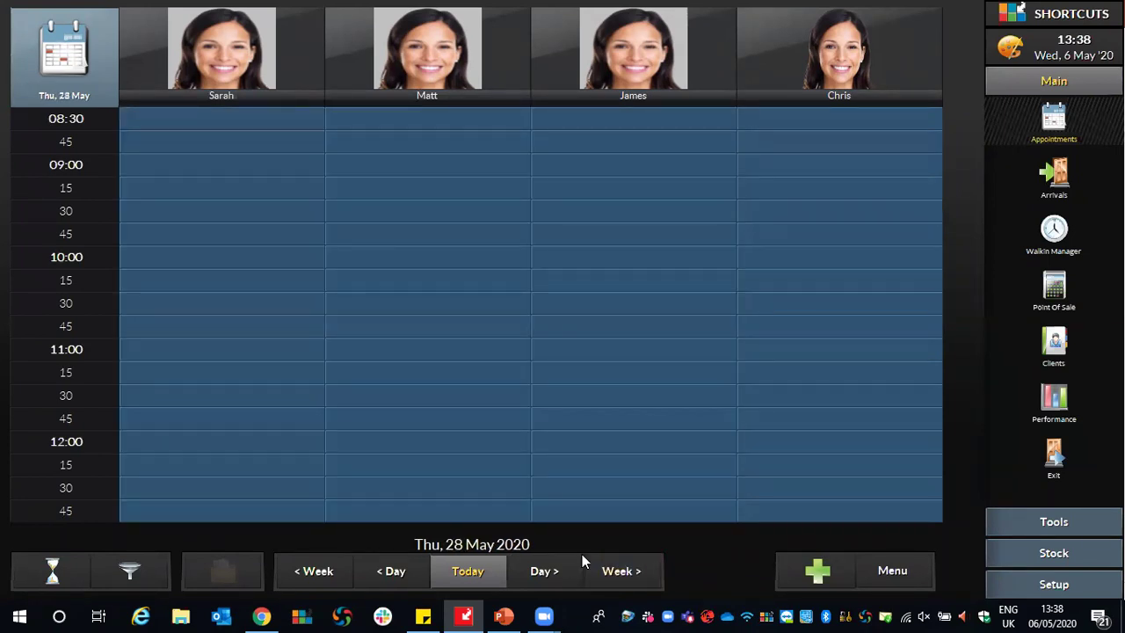
{"action": "left_click", "coordinate": [480, 571]}
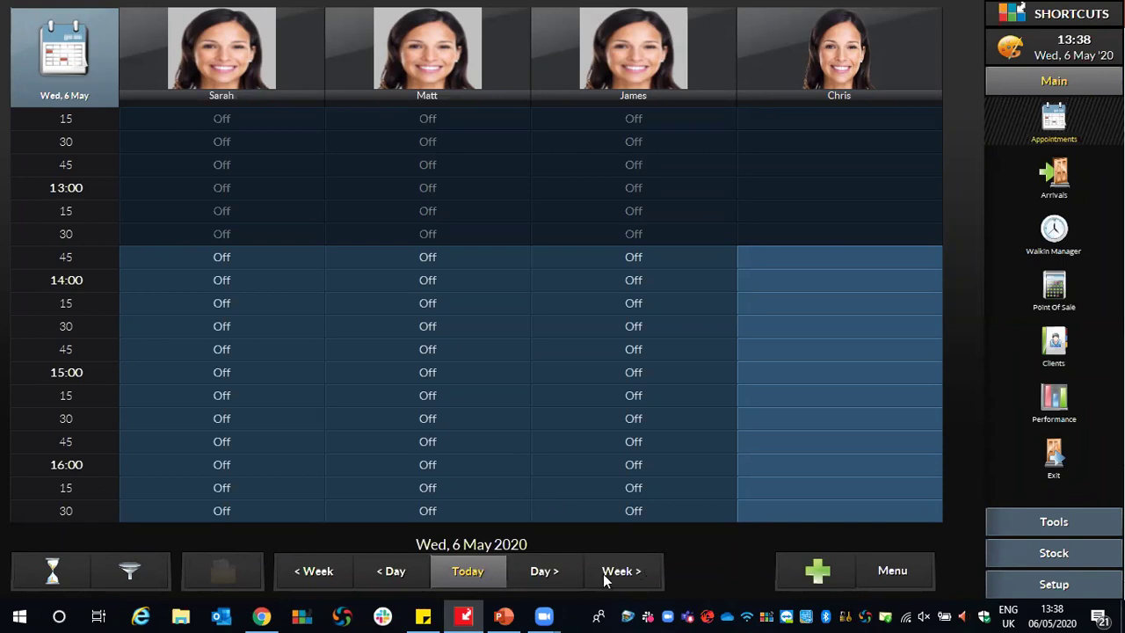
{"action": "mouse_move", "coordinate": [641, 571]}
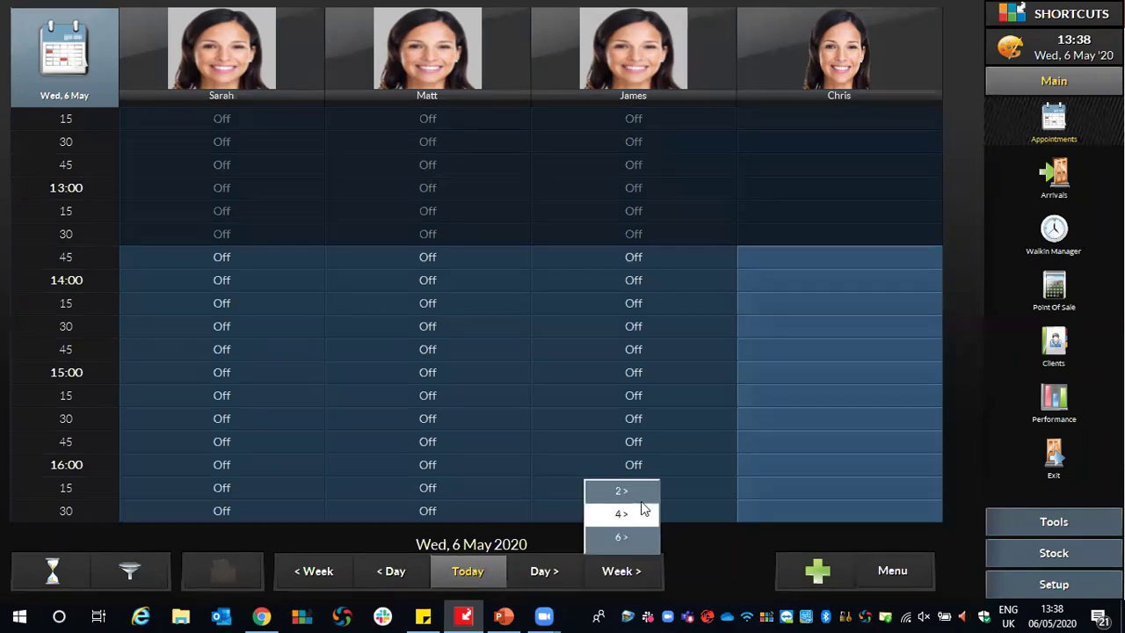
{"action": "left_click", "coordinate": [646, 536]}
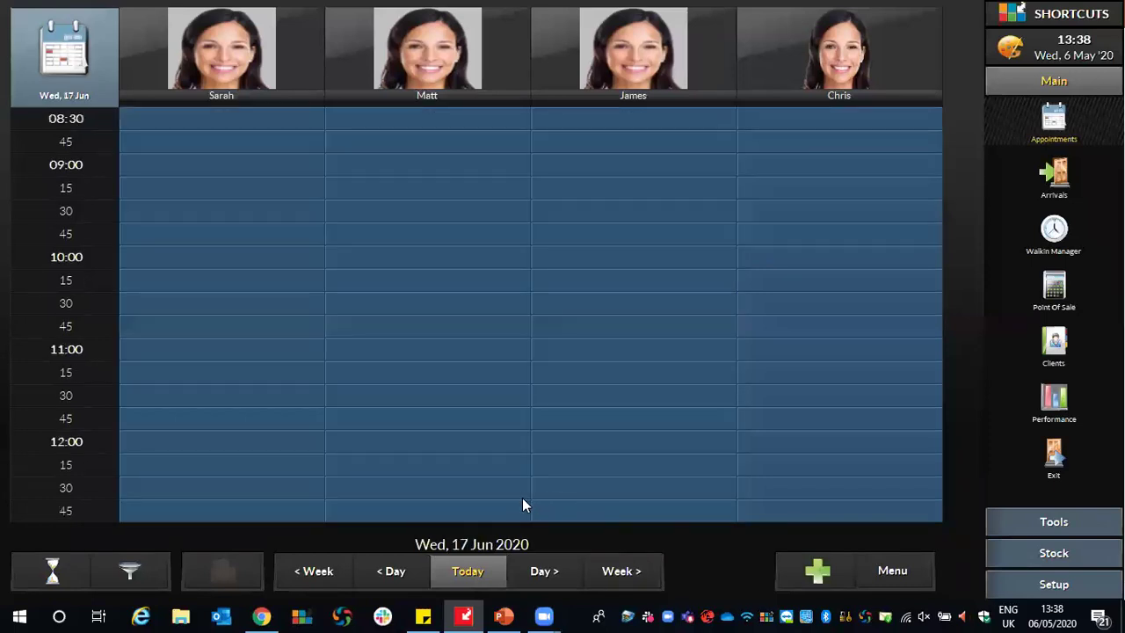
{"action": "left_click", "coordinate": [469, 571]}
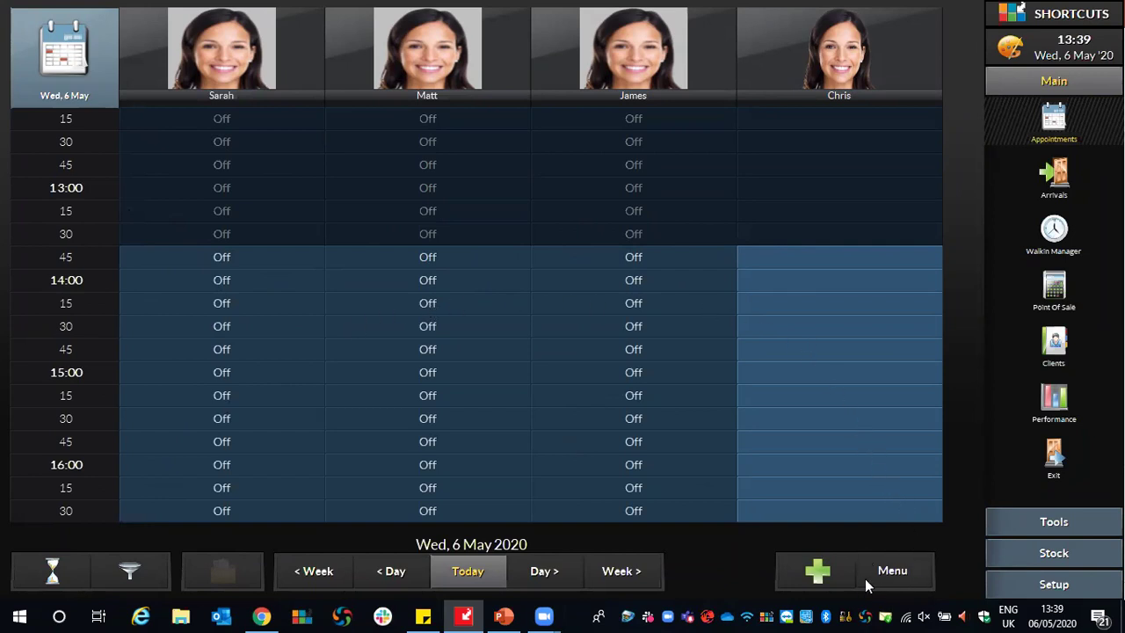
Set the schedule's View Mode to All Day, then change it to 1/2 Day.
{"action": "left_click", "coordinate": [910, 569]}
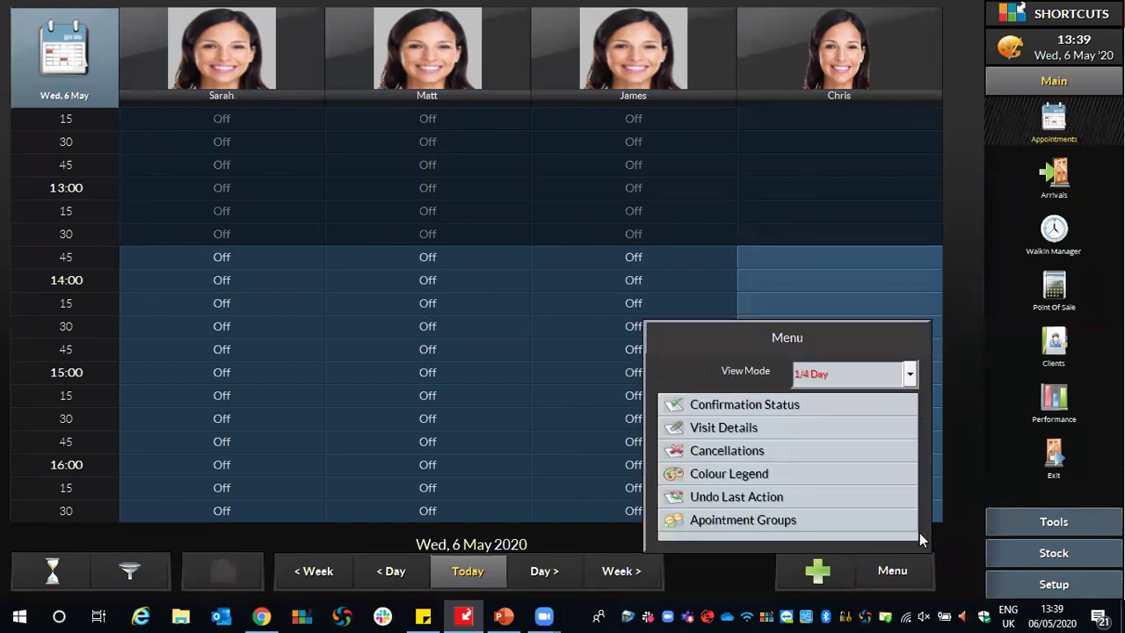
{"action": "left_click", "coordinate": [847, 367]}
{"action": "left_click", "coordinate": [822, 473]}
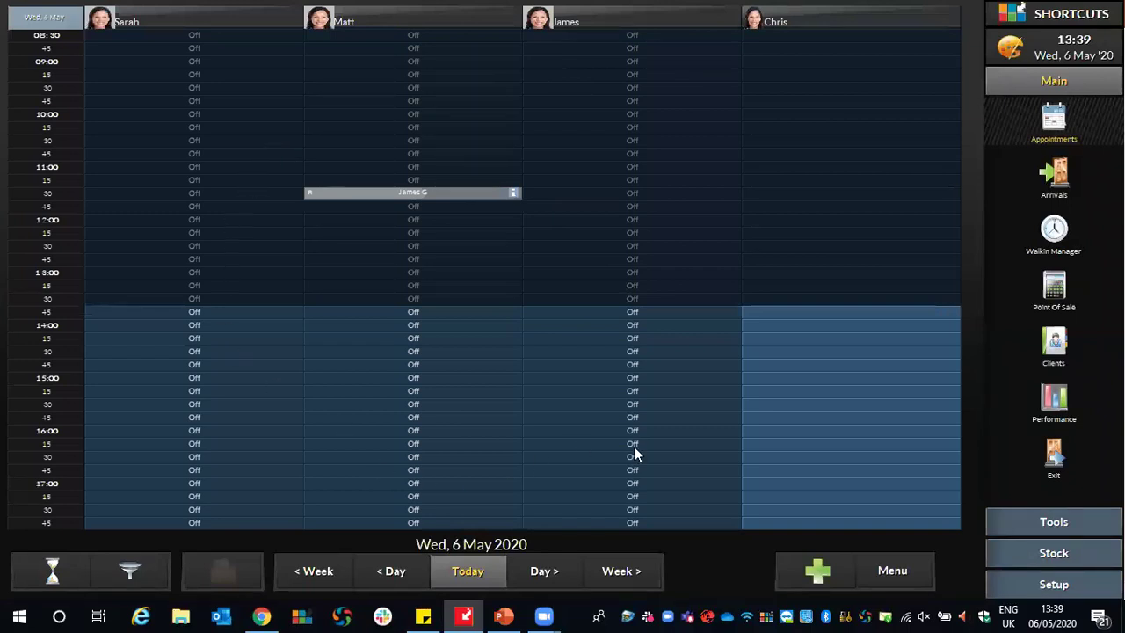
{"action": "left_click", "coordinate": [905, 575]}
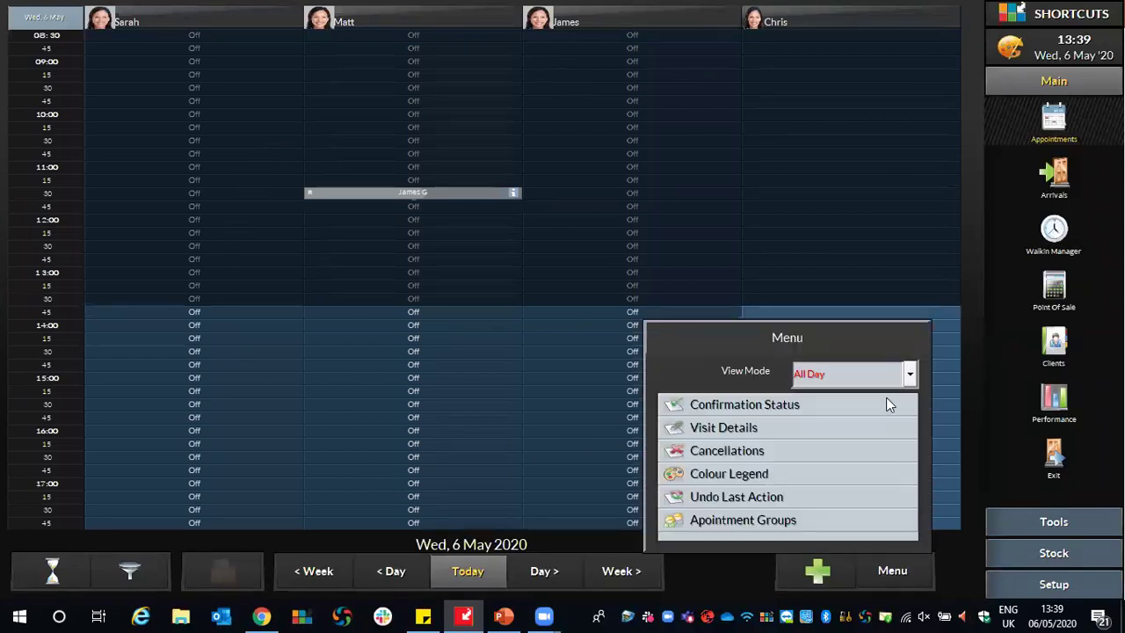
{"action": "left_click", "coordinate": [897, 374]}
{"action": "left_click", "coordinate": [829, 428]}
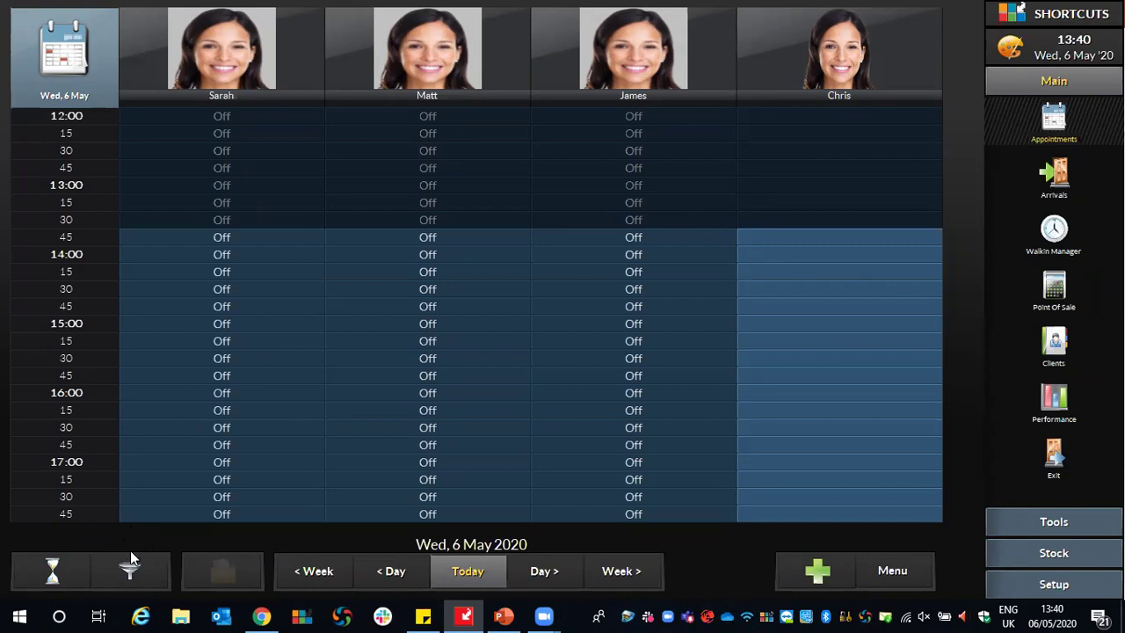
Filter the schedule to show only staff rostered on today.
{"action": "left_click", "coordinate": [113, 575]}
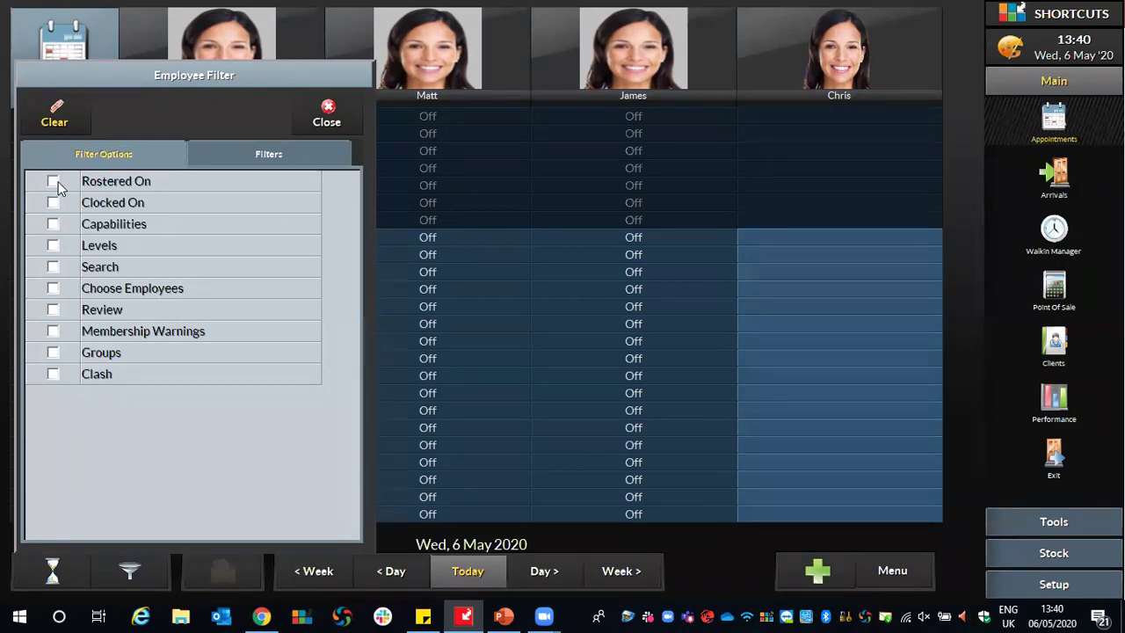
{"action": "left_click", "coordinate": [52, 181]}
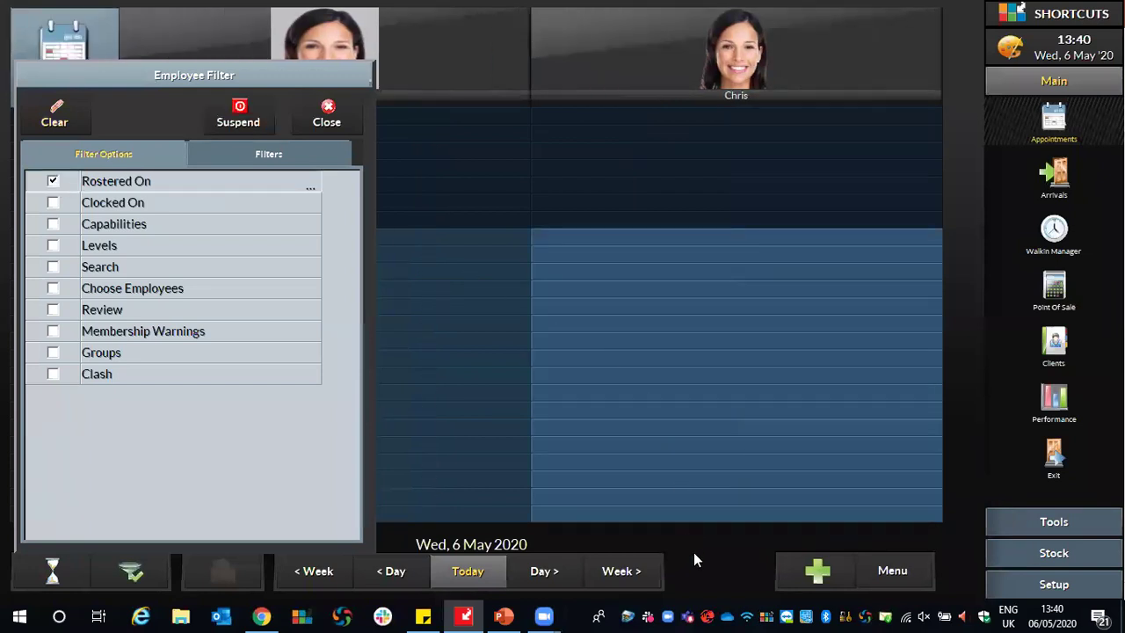
{"action": "left_click", "coordinate": [694, 553]}
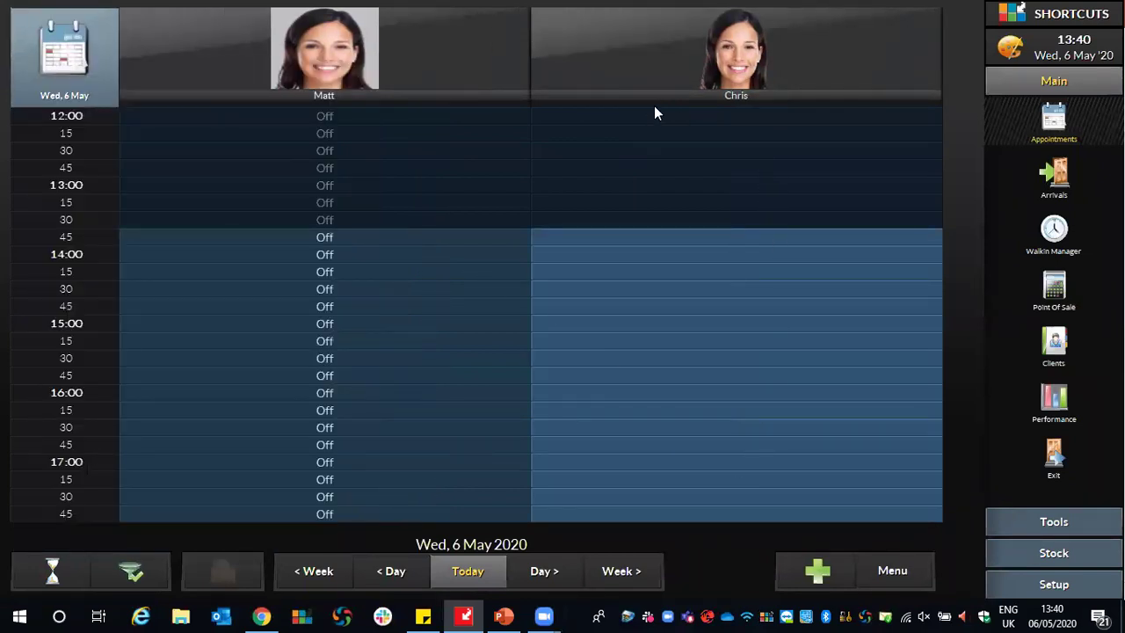
{"action": "scroll", "coordinate": [450, 132], "scroll_direction": "up", "scroll_amount": 3}
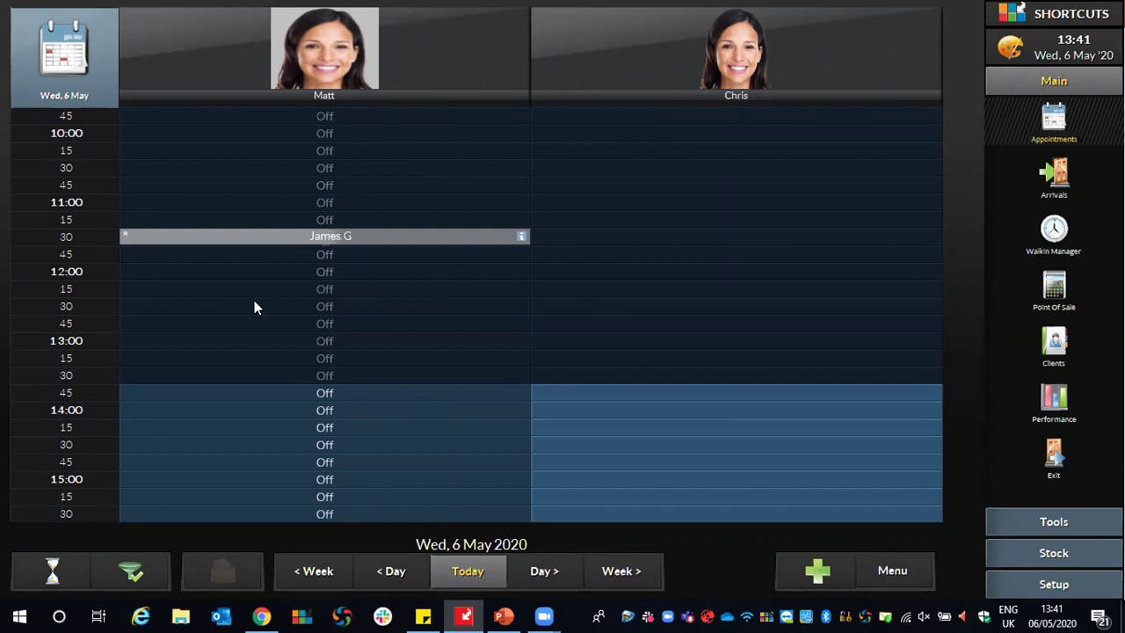
Show all staff again and start a booking in the rightmost staff column's afternoon.
{"action": "left_click", "coordinate": [130, 571]}
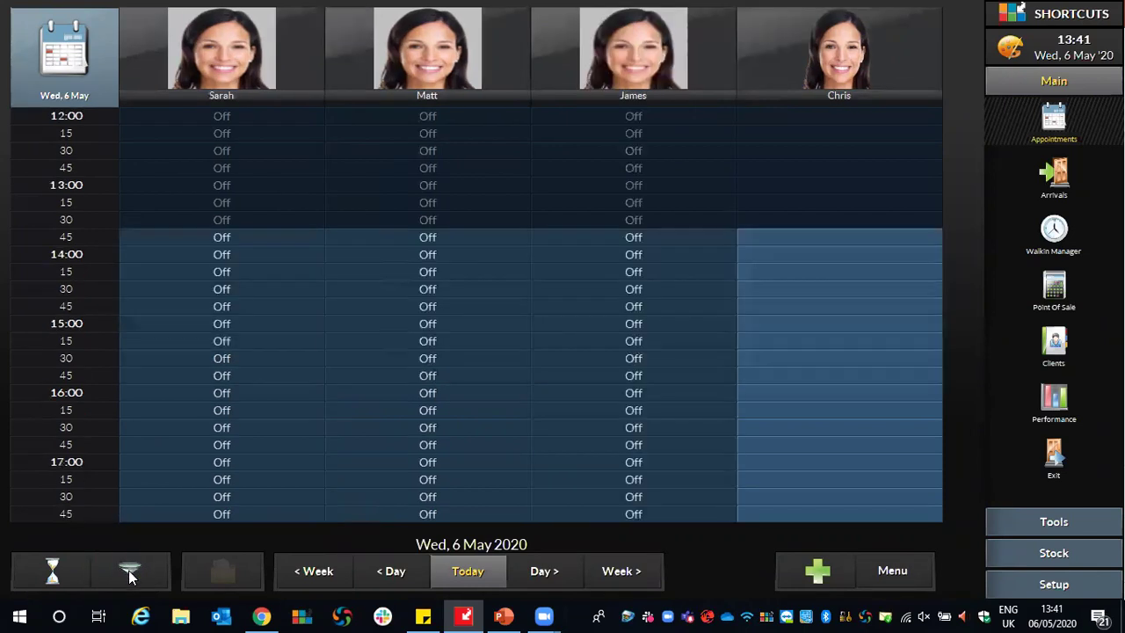
{"action": "left_click", "coordinate": [128, 570]}
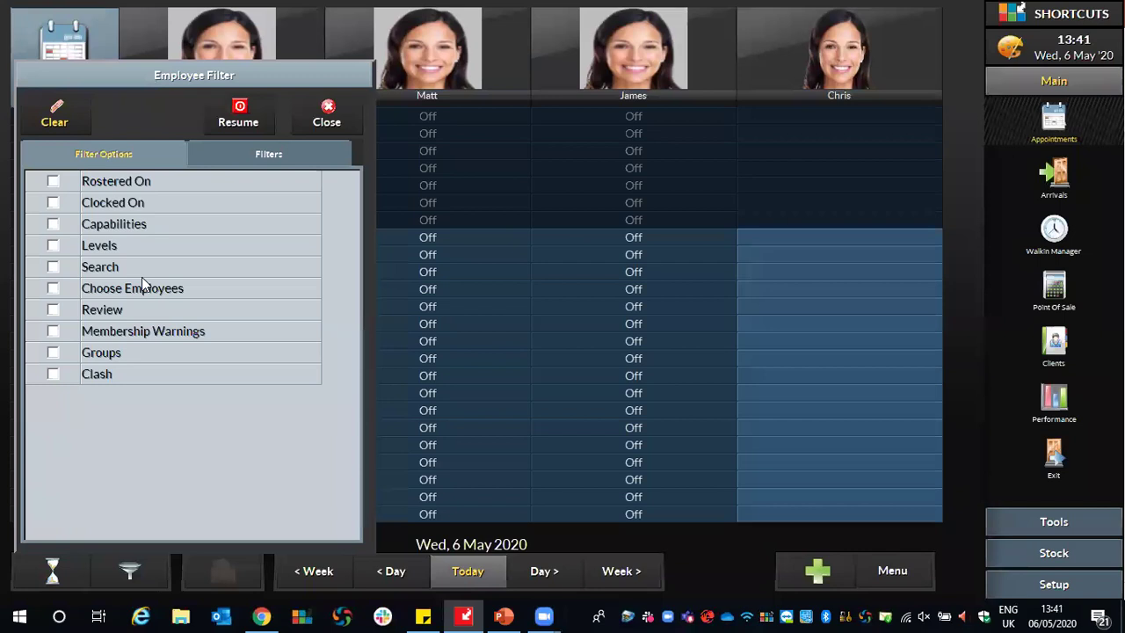
{"action": "left_click", "coordinate": [686, 553]}
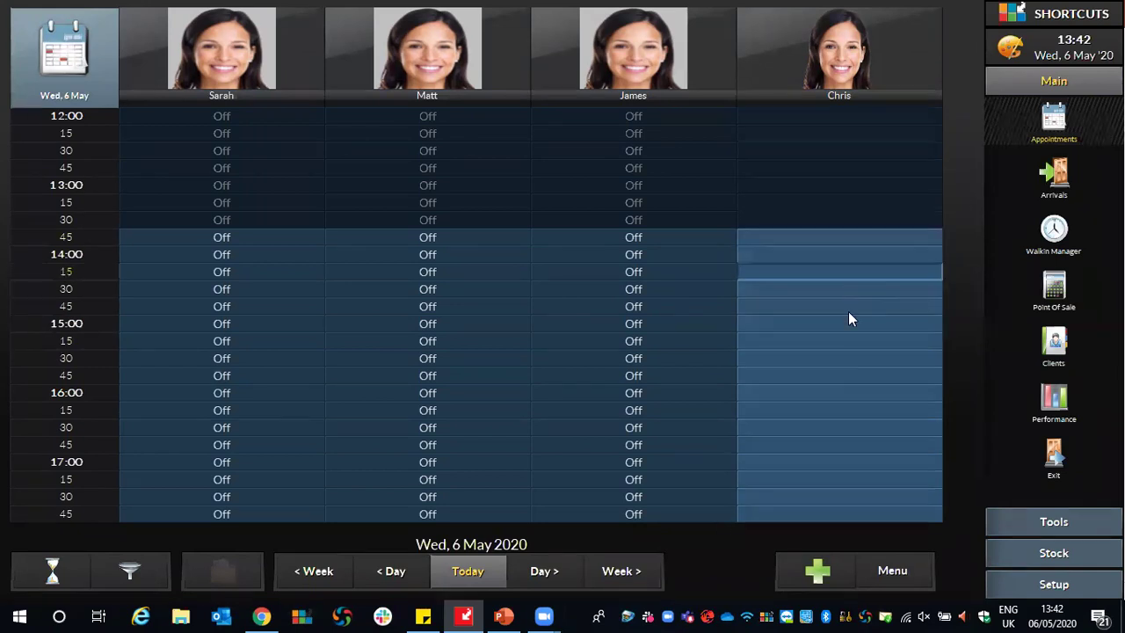
{"action": "left_click", "coordinate": [855, 253]}
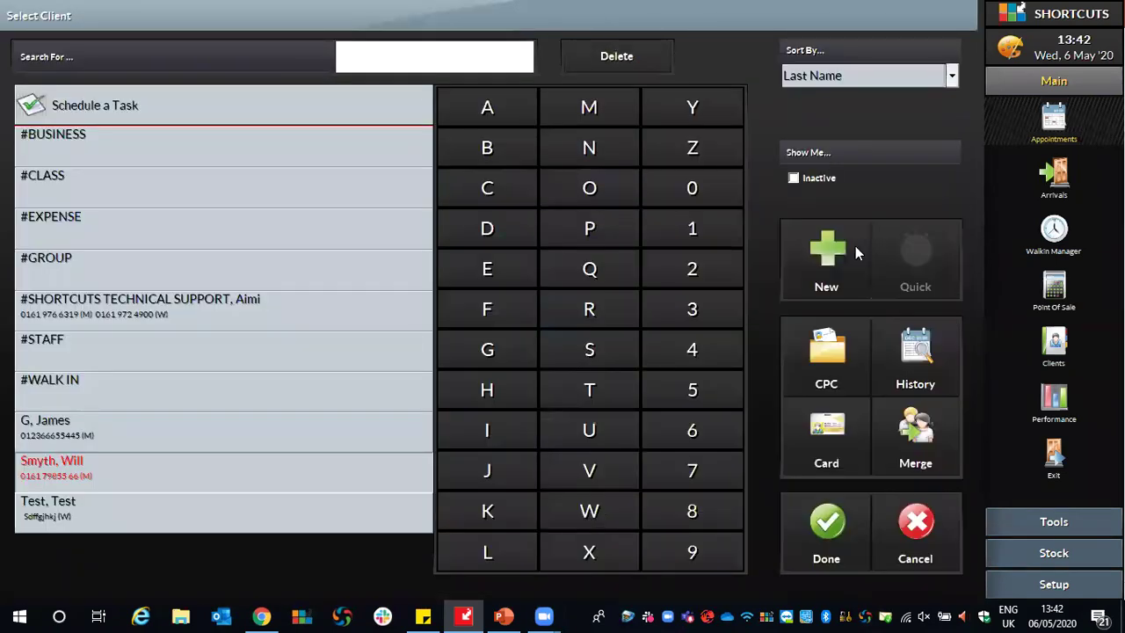
Rebook at 14:45 in the rightmost column, keep clients sorted by Last Name, and begin a new client.
{"action": "left_click", "coordinate": [925, 531]}
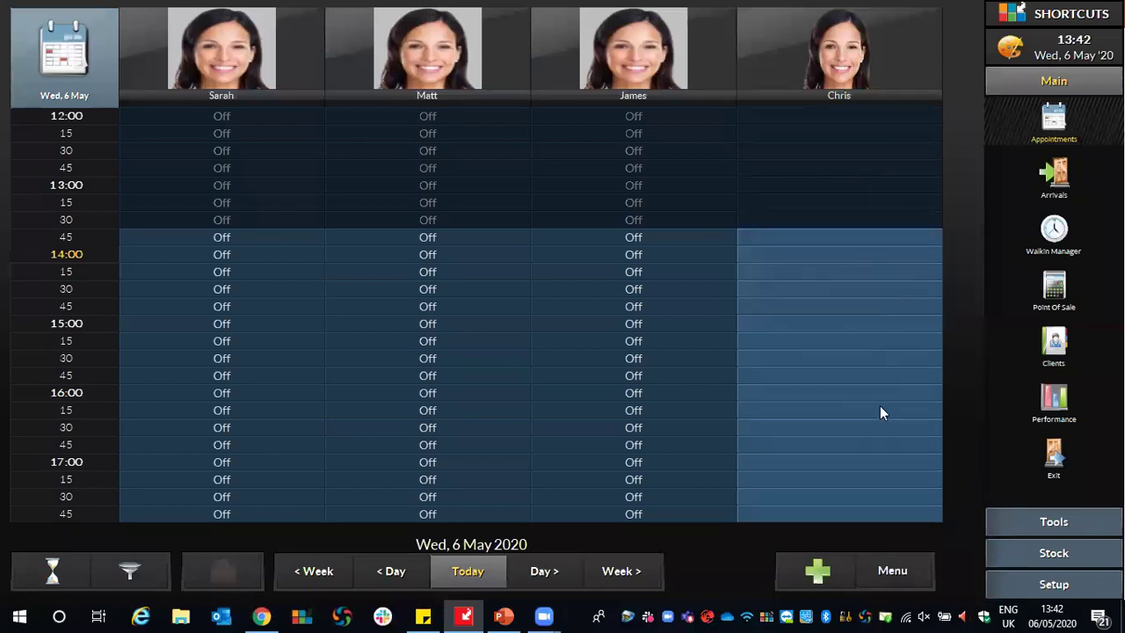
{"action": "left_click", "coordinate": [847, 311]}
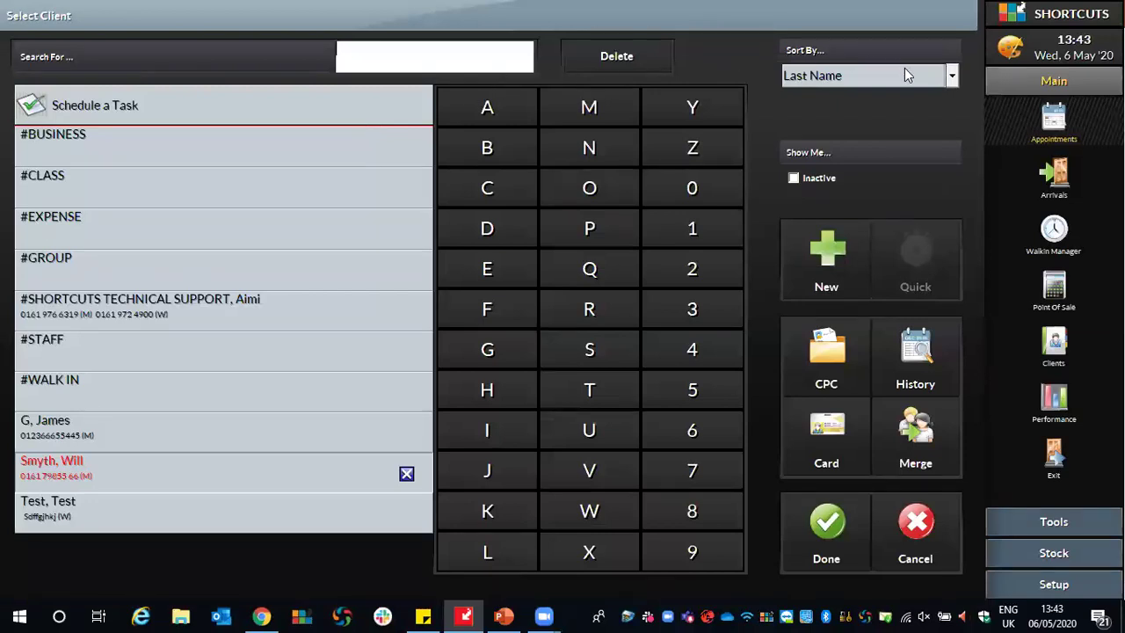
{"action": "left_click", "coordinate": [954, 75]}
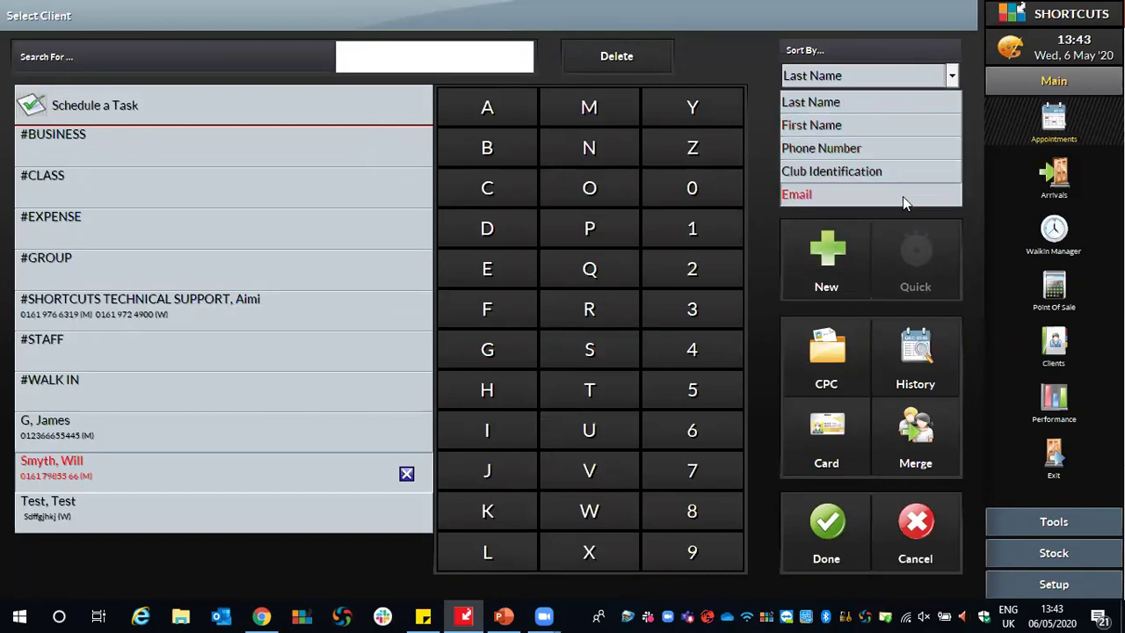
{"action": "left_click", "coordinate": [882, 102]}
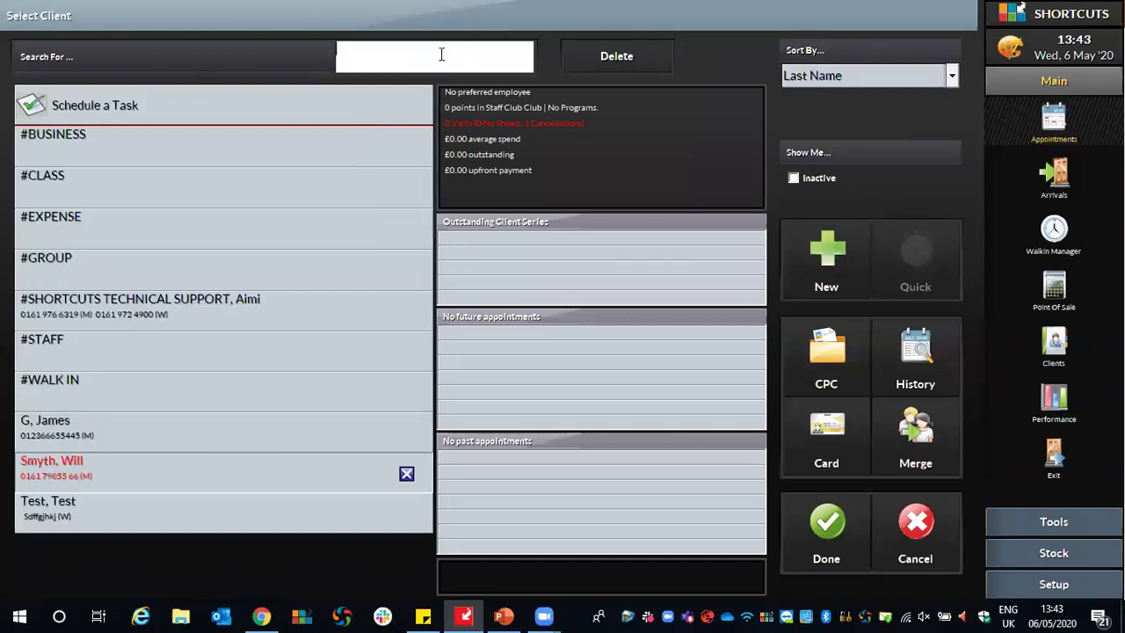
{"action": "left_click", "coordinate": [441, 55]}
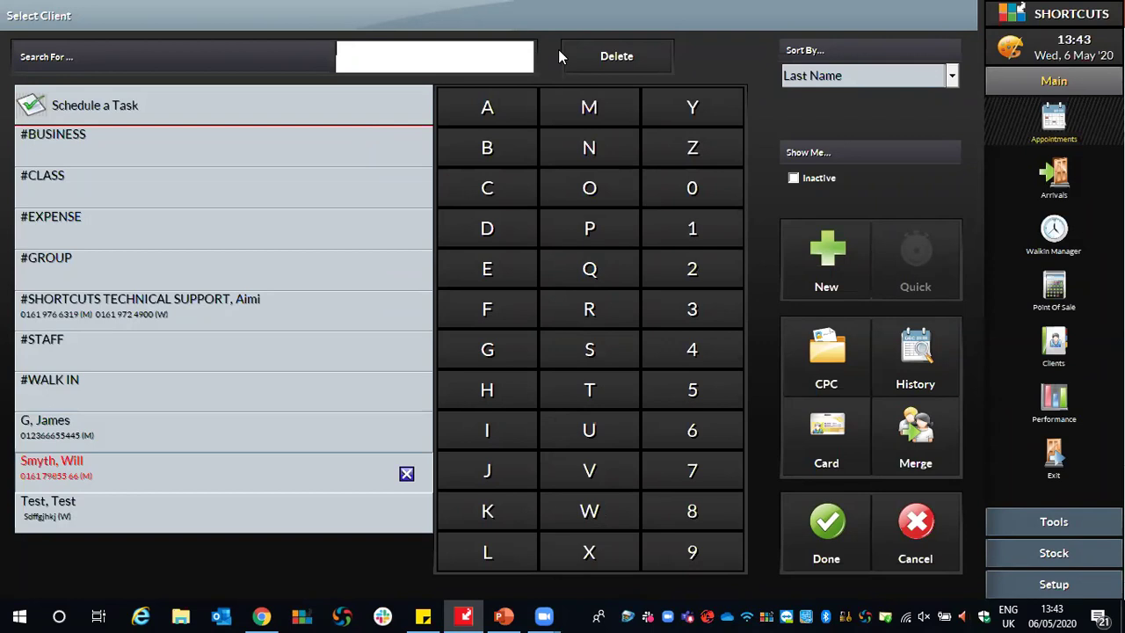
{"action": "left_click", "coordinate": [824, 270]}
Enter the new client's first name, last name and mobile number, save, and confirm them for the booking.
{"action": "type", "text": "Chris"}
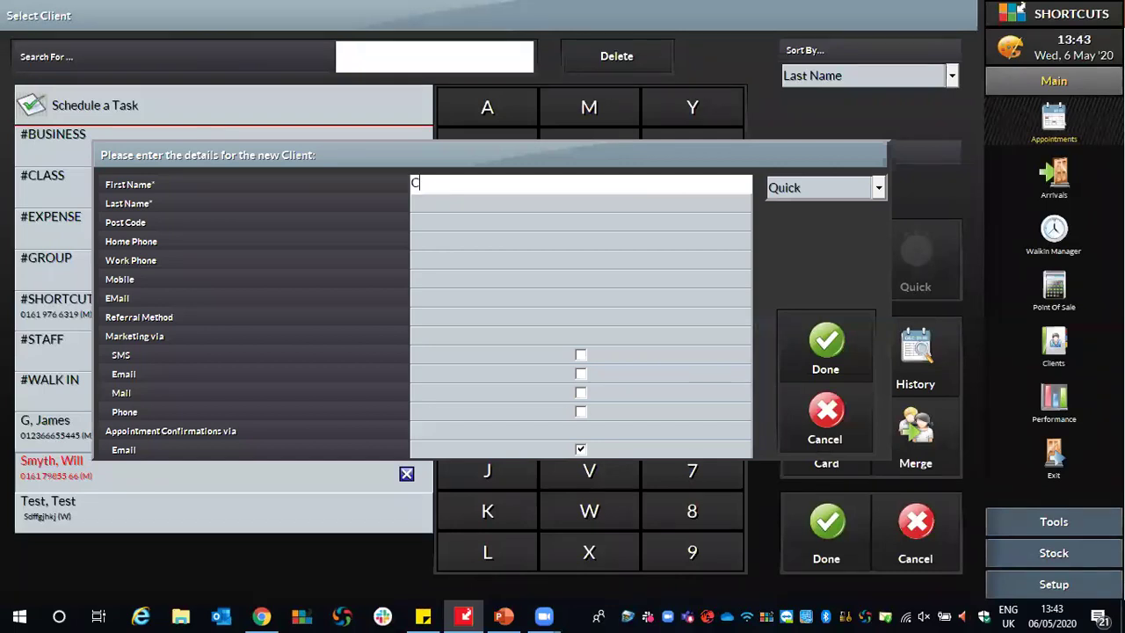
{"action": "left_click", "coordinate": [440, 202]}
{"action": "type", "text": "D"}
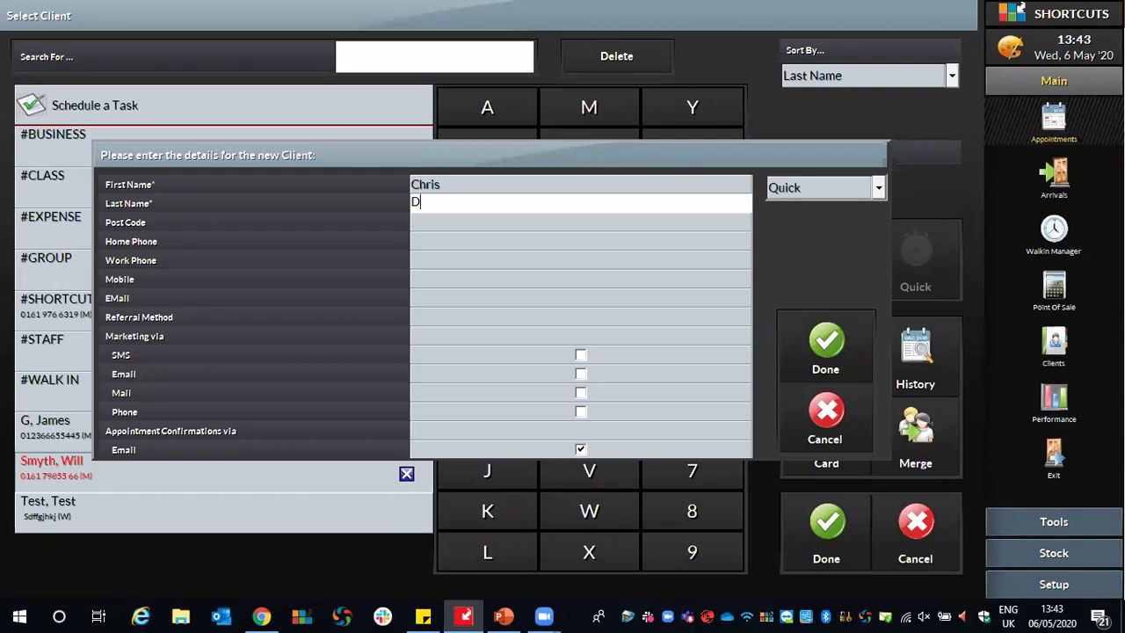
{"action": "left_click", "coordinate": [426, 279]}
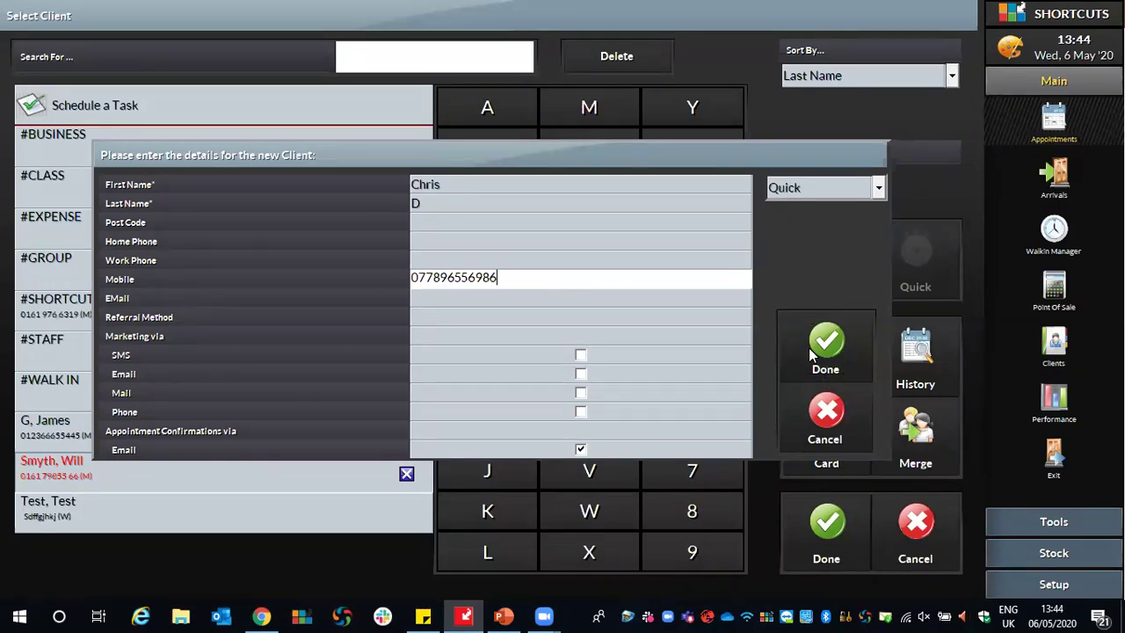
{"action": "left_click", "coordinate": [808, 347]}
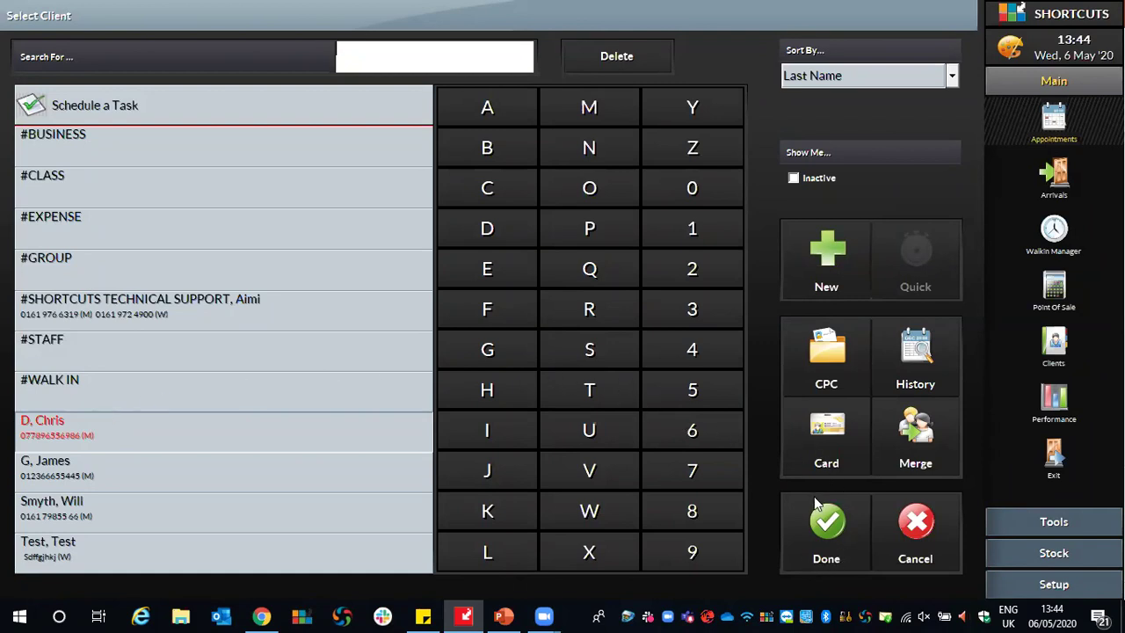
{"action": "left_click", "coordinate": [841, 555]}
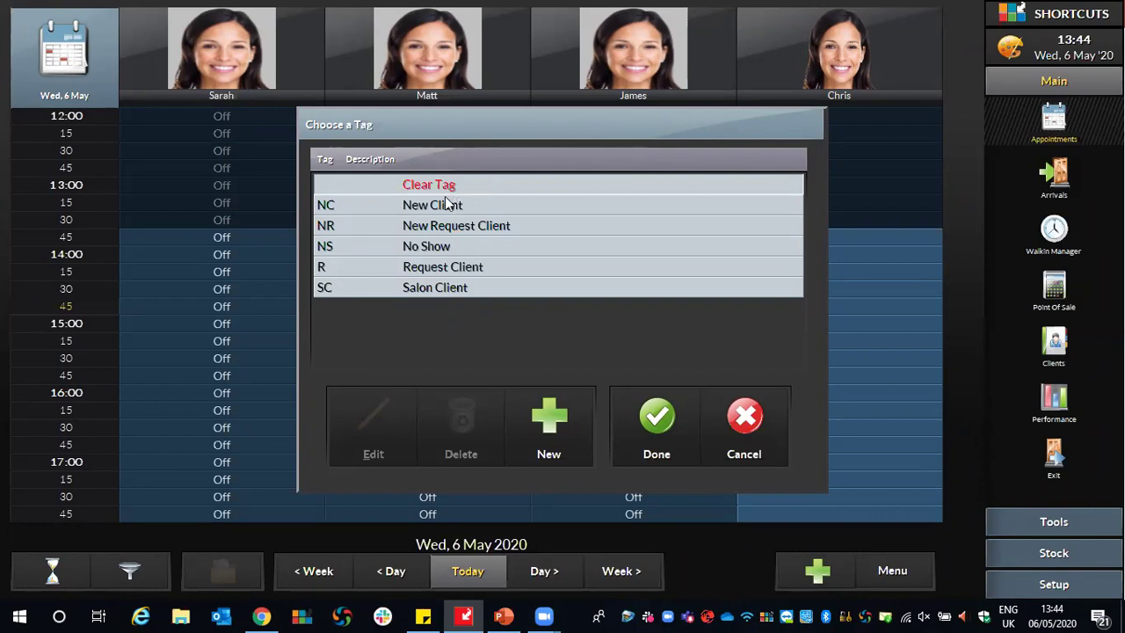
Tag the booking NC New Client and confirm to reach Service Selection.
{"action": "left_click", "coordinate": [416, 213]}
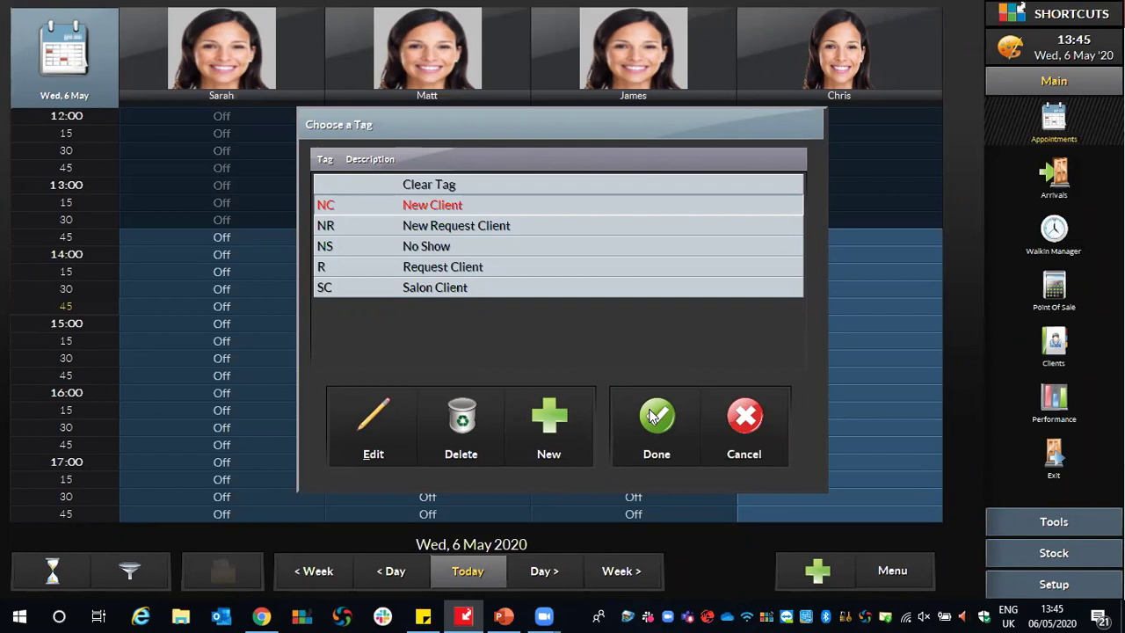
{"action": "left_click", "coordinate": [653, 416]}
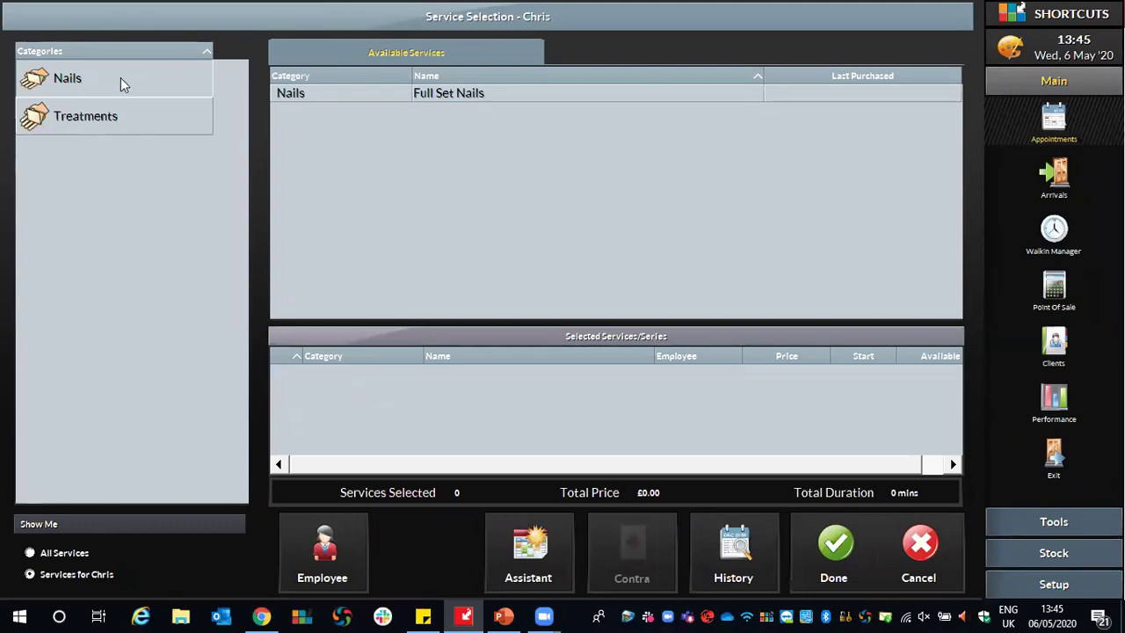
Add the £10.00 Conditioning Treatment from the Treatments category and confirm the service.
{"action": "left_click", "coordinate": [144, 116]}
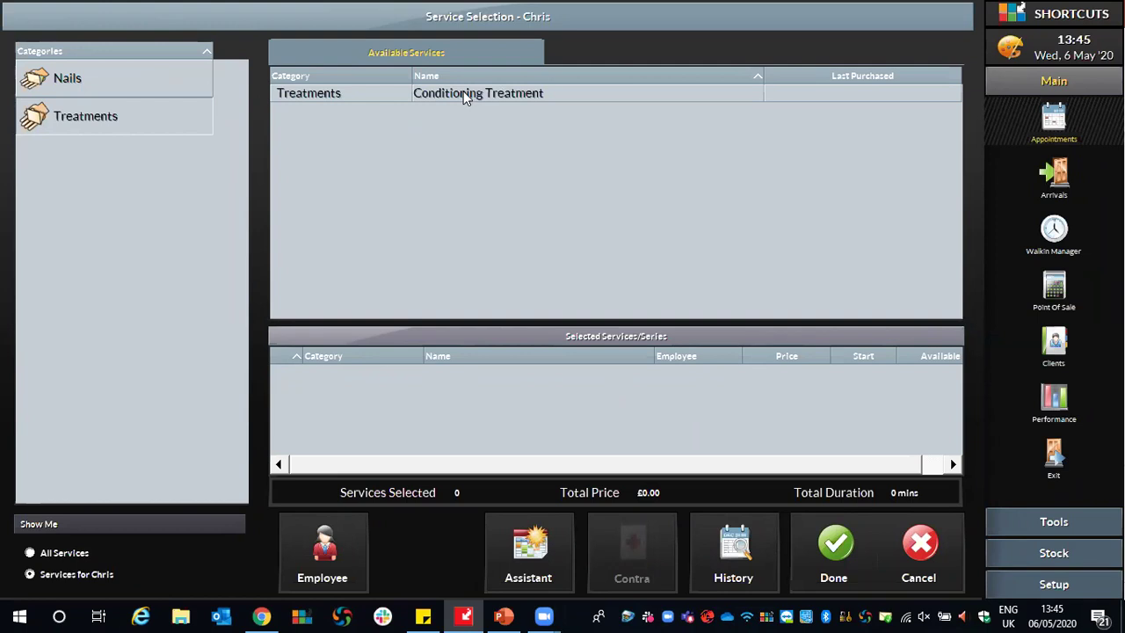
{"action": "double_click", "coordinate": [473, 99]}
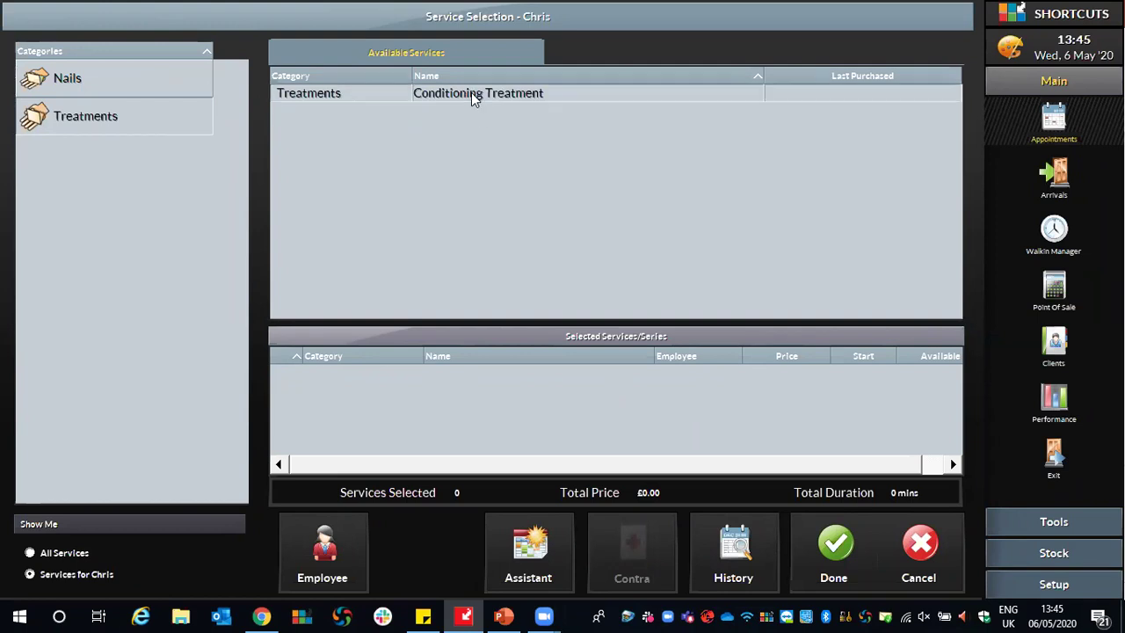
{"action": "left_click", "coordinate": [841, 546]}
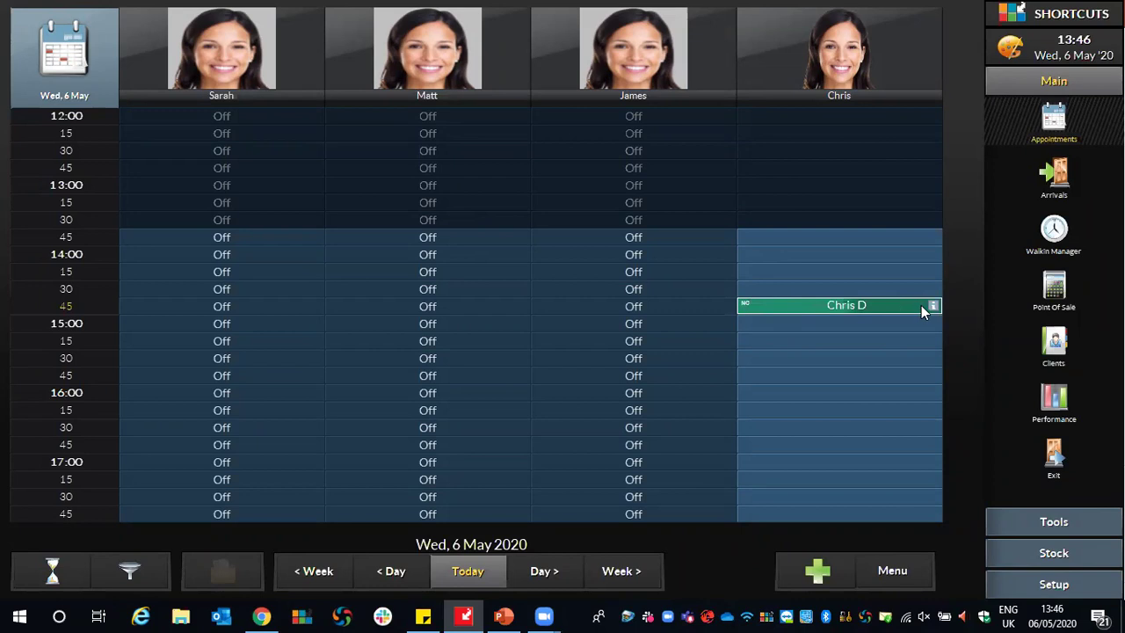
Extend the treatment to about an hour and move it to the second staff column at 14:30.
{"action": "left_click_drag", "start_coordinate": [921, 305], "coordinate": [923, 359]}
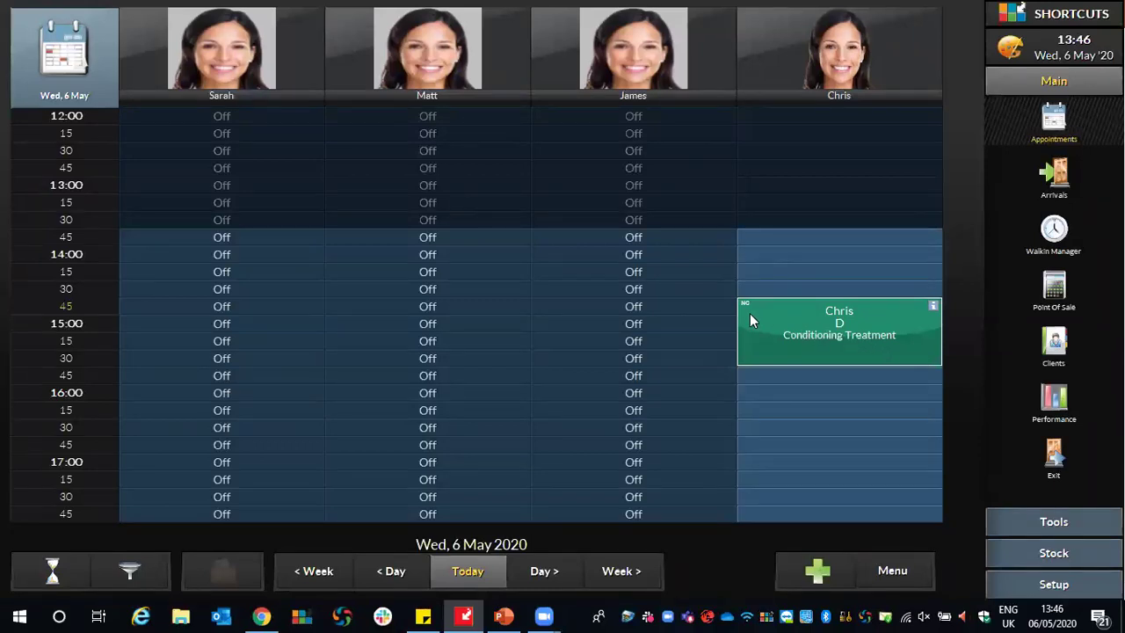
{"action": "left_click_drag", "start_coordinate": [769, 322], "coordinate": [361, 318]}
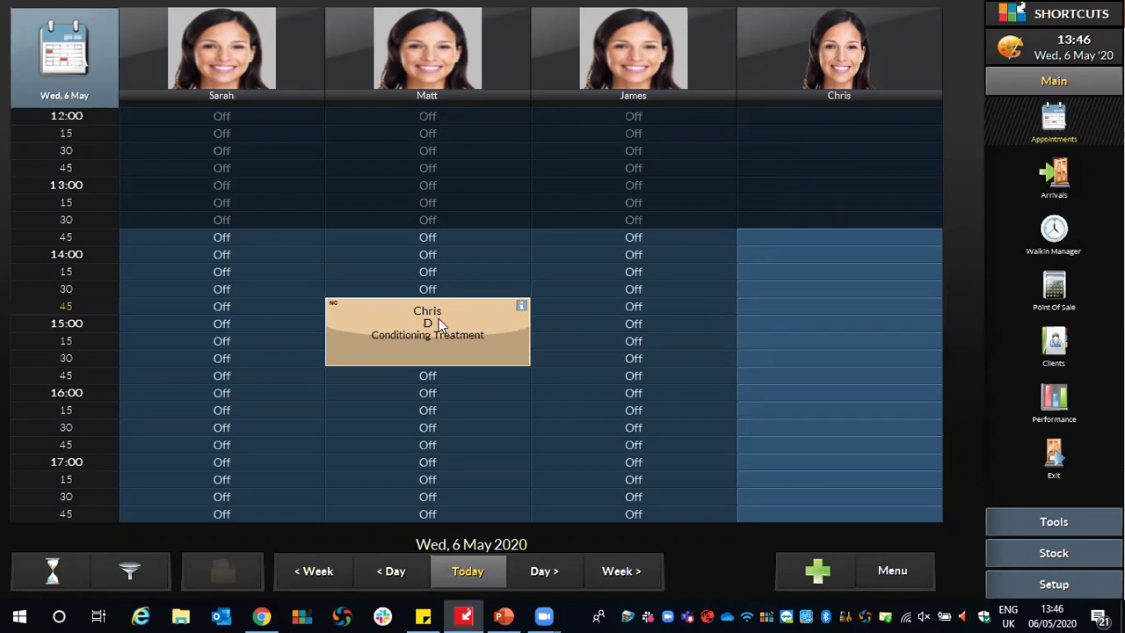
{"action": "left_click_drag", "start_coordinate": [389, 324], "coordinate": [358, 292]}
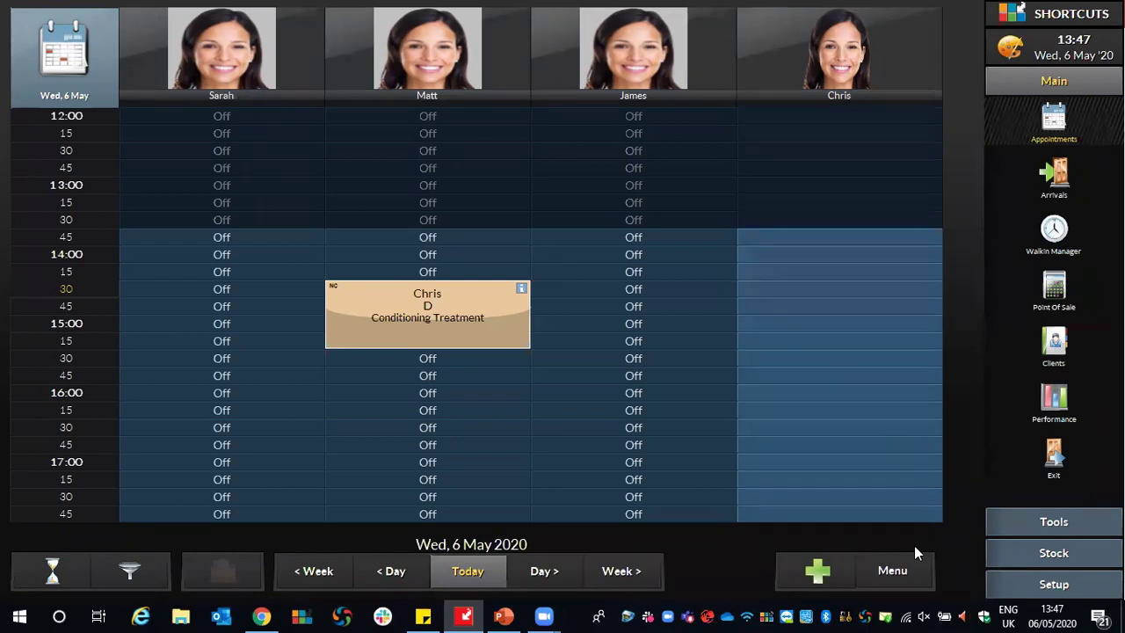
{"action": "left_click", "coordinate": [911, 571]}
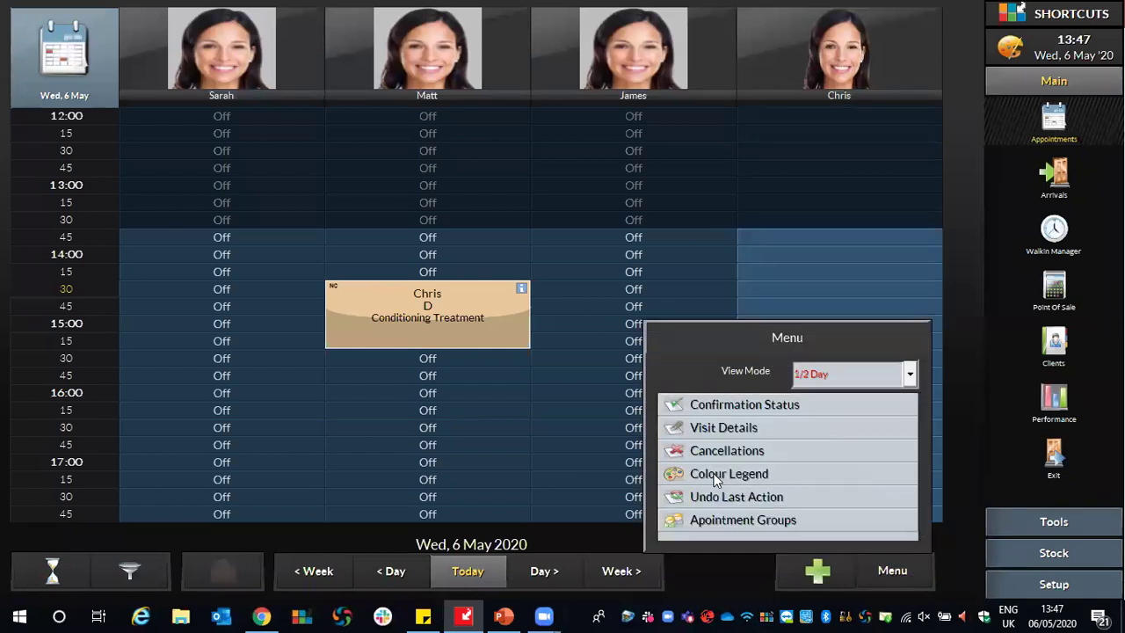
{"action": "left_click", "coordinate": [715, 479]}
{"action": "scroll", "coordinate": [661, 193], "scroll_direction": "down", "scroll_amount": 1}
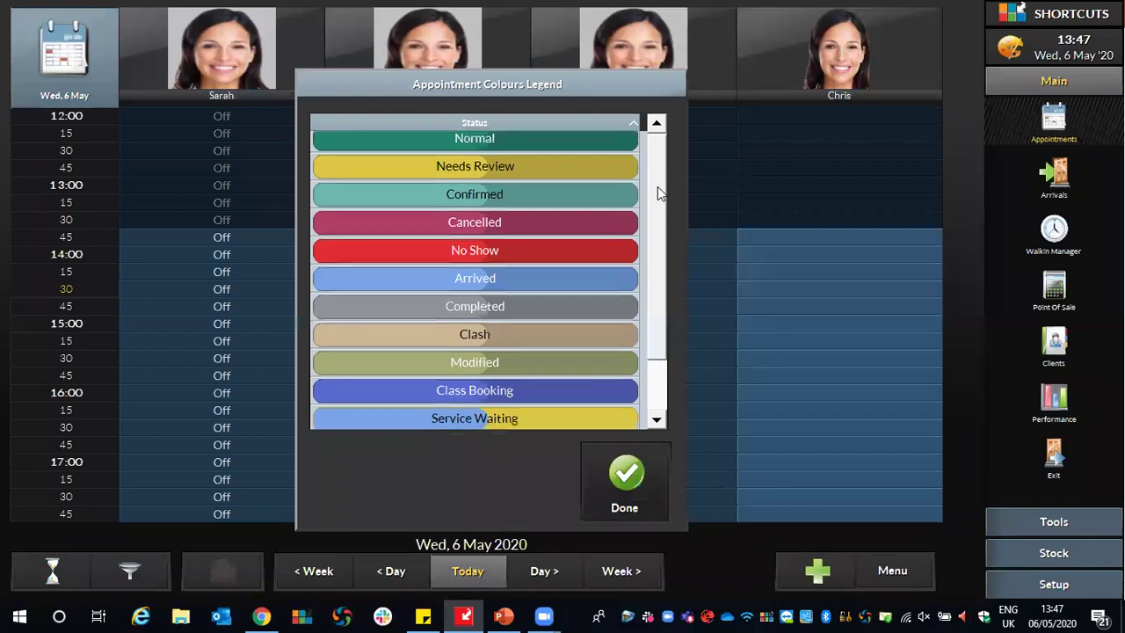
{"action": "scroll", "coordinate": [661, 193], "scroll_direction": "down", "scroll_amount": 2}
{"action": "scroll", "coordinate": [663, 271], "scroll_direction": "up", "scroll_amount": 2}
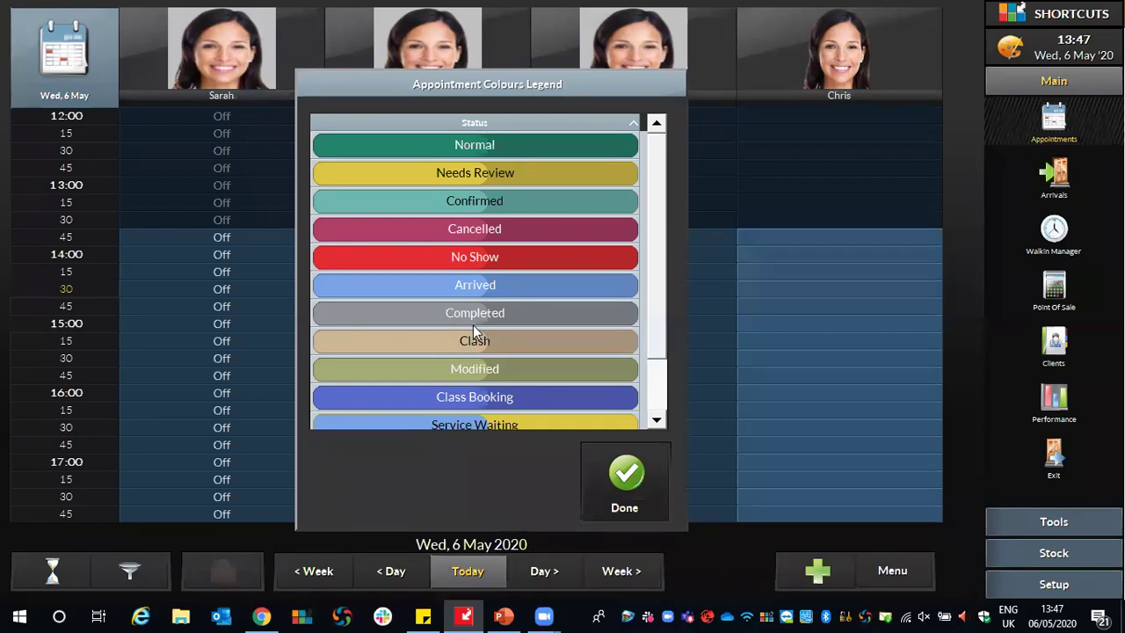
{"action": "left_click", "coordinate": [633, 482]}
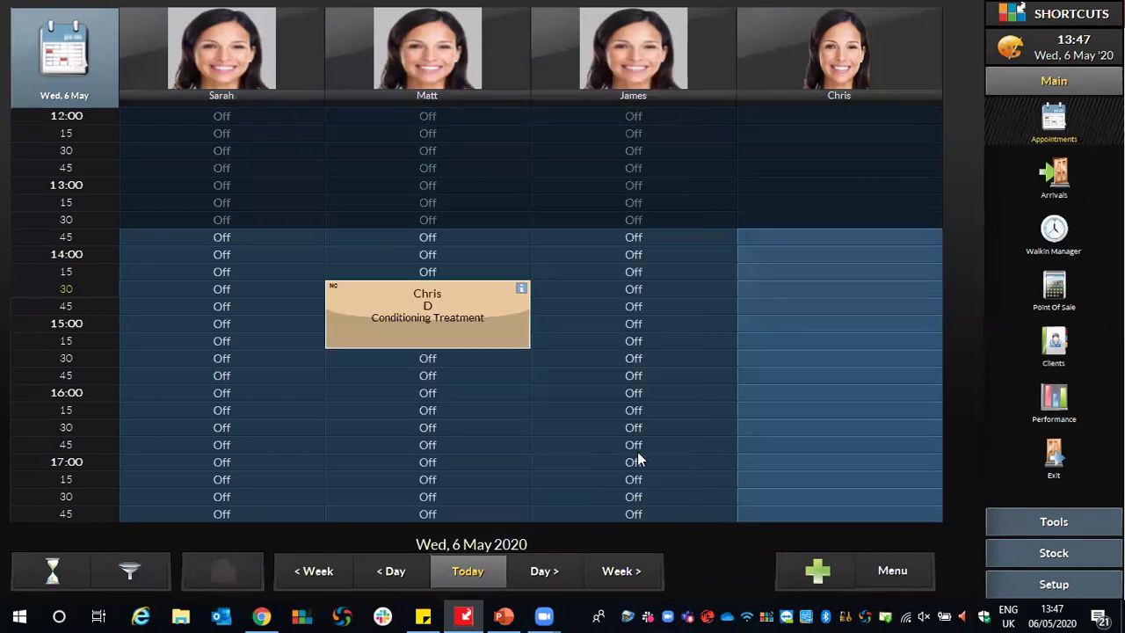
Move the treatment back to the rightmost staff column at 13:45 and open its Appointment menu.
{"action": "left_click_drag", "start_coordinate": [362, 297], "coordinate": [767, 244]}
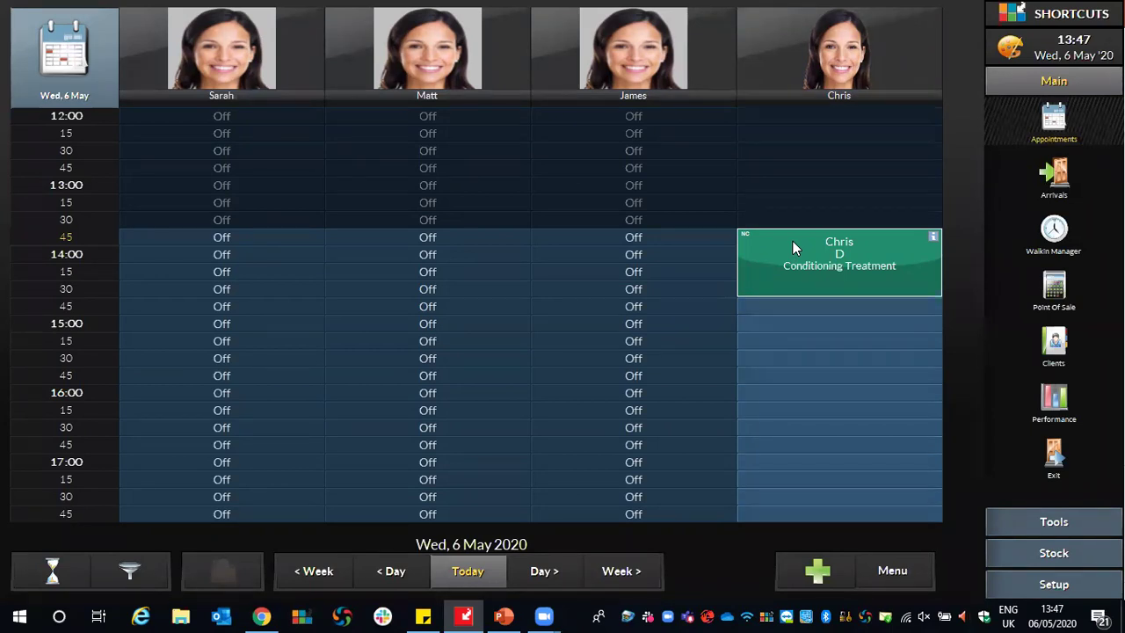
{"action": "right_click", "coordinate": [793, 241]}
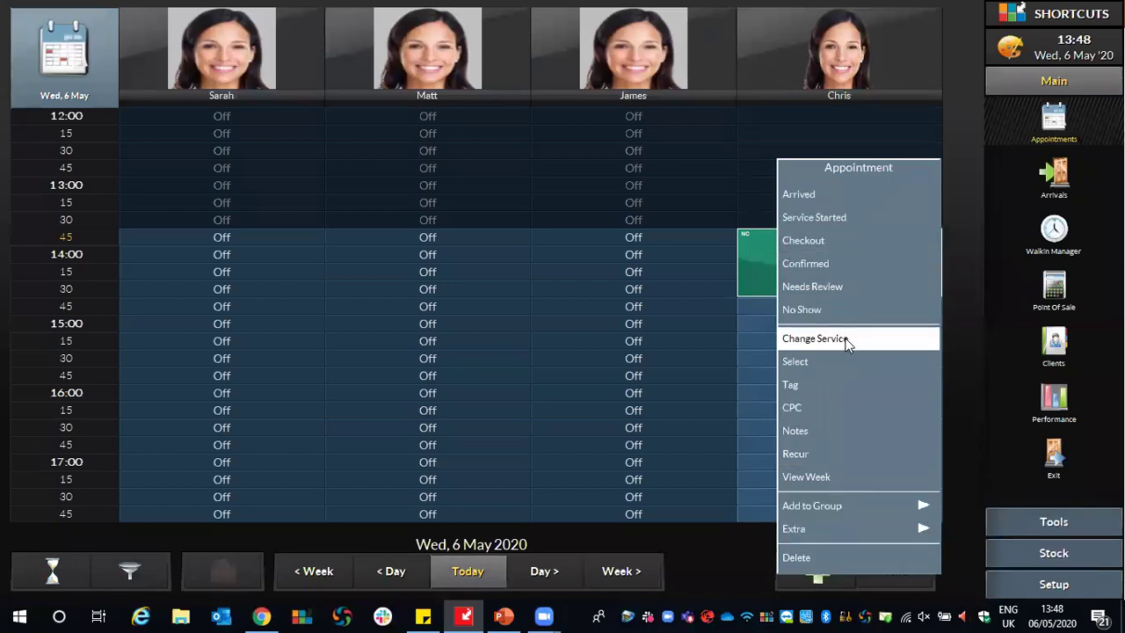
Enter 'Running late' as the Conditioning Treatment's appointment note and save it.
{"action": "left_click", "coordinate": [821, 436]}
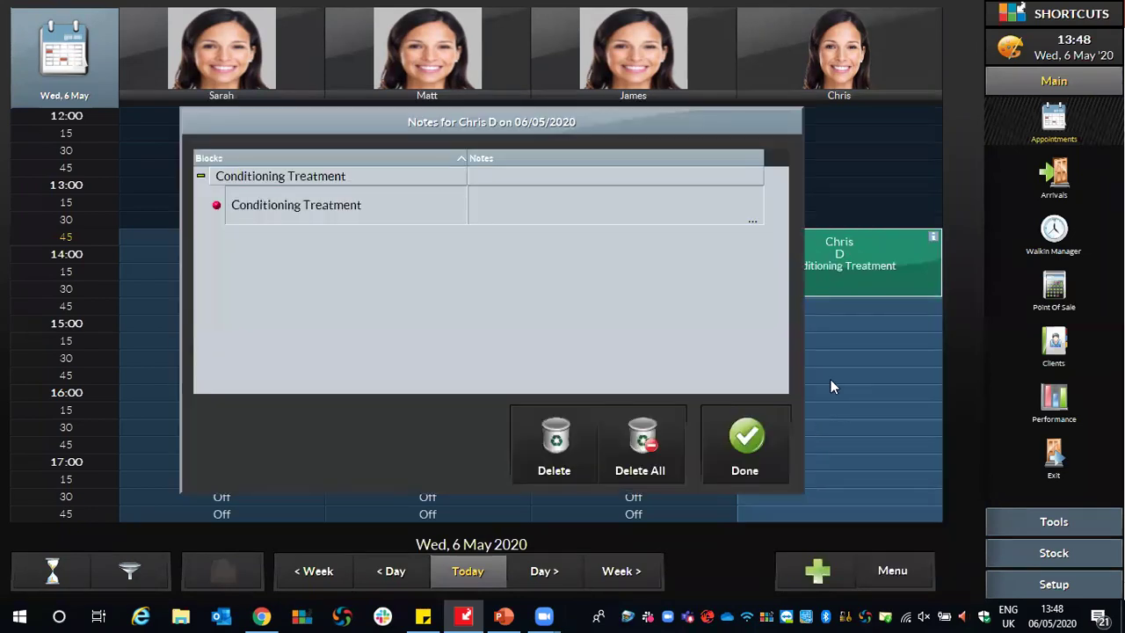
{"action": "left_click", "coordinate": [497, 204]}
{"action": "type", "text": "Running late"}
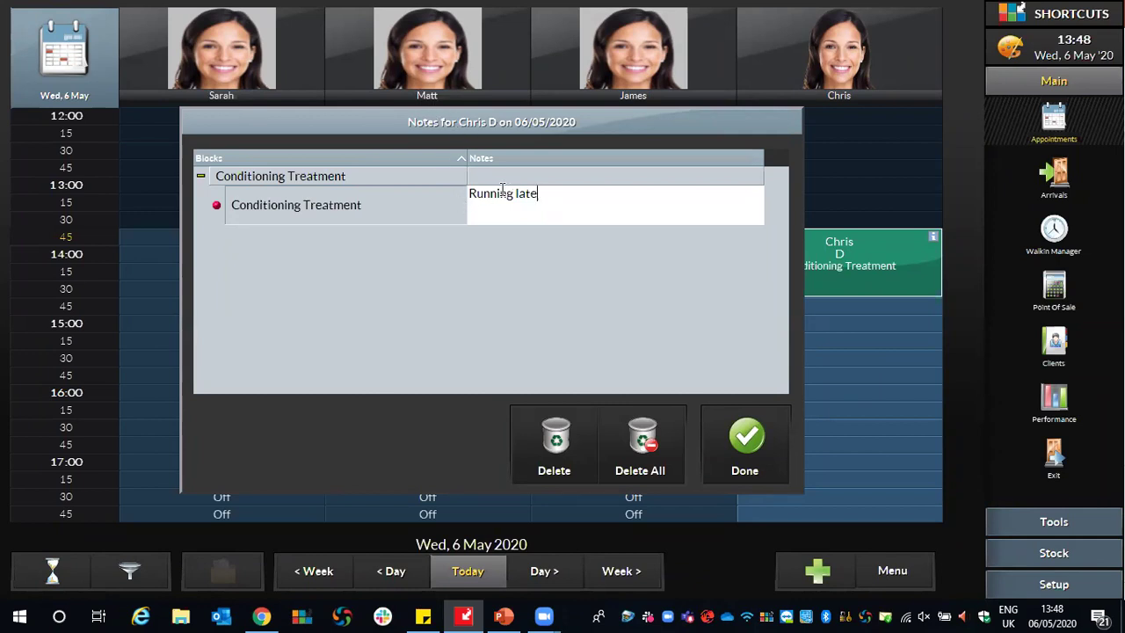
{"action": "left_click", "coordinate": [752, 436]}
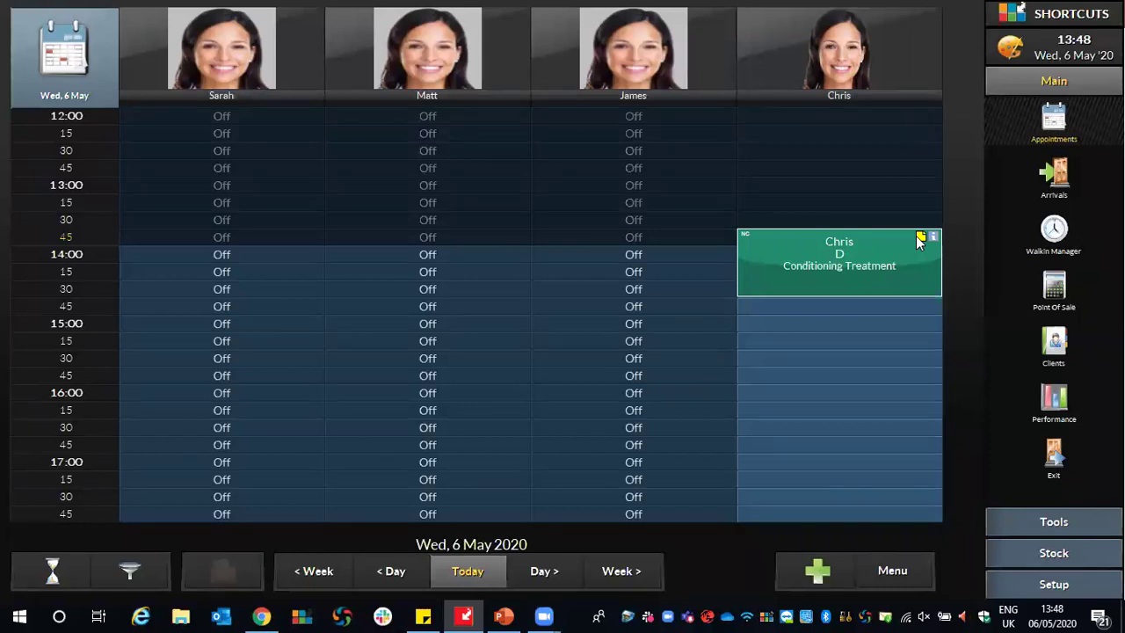
{"action": "mouse_move", "coordinate": [822, 264]}
Open the client's Conditioning Treatment appointment booked for Wed 6 May at 13:45.
{"action": "left_click", "coordinate": [787, 249]}
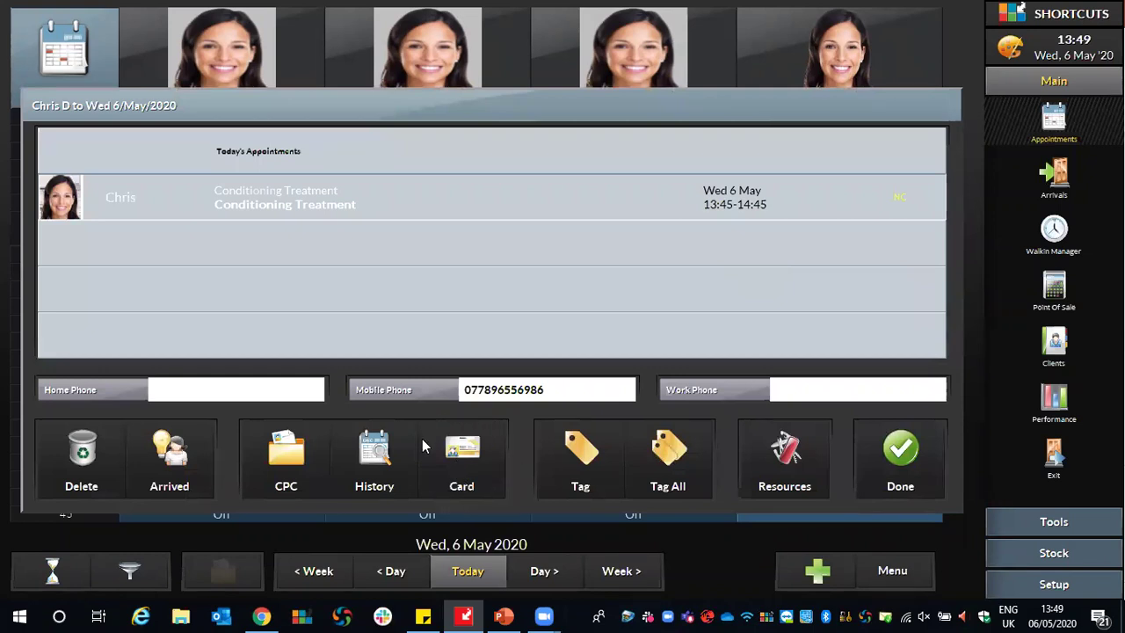
Open the client's full details card and review the mobile number, message and refreshment fields.
{"action": "left_click", "coordinate": [479, 444]}
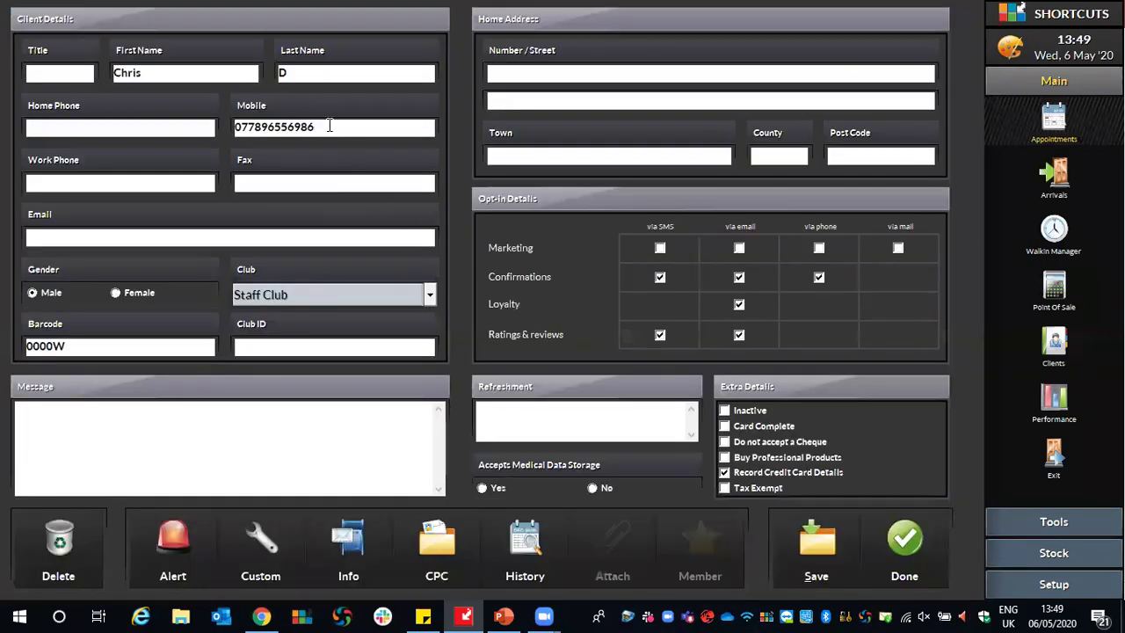
{"action": "left_click_drag", "start_coordinate": [330, 125], "coordinate": [196, 126]}
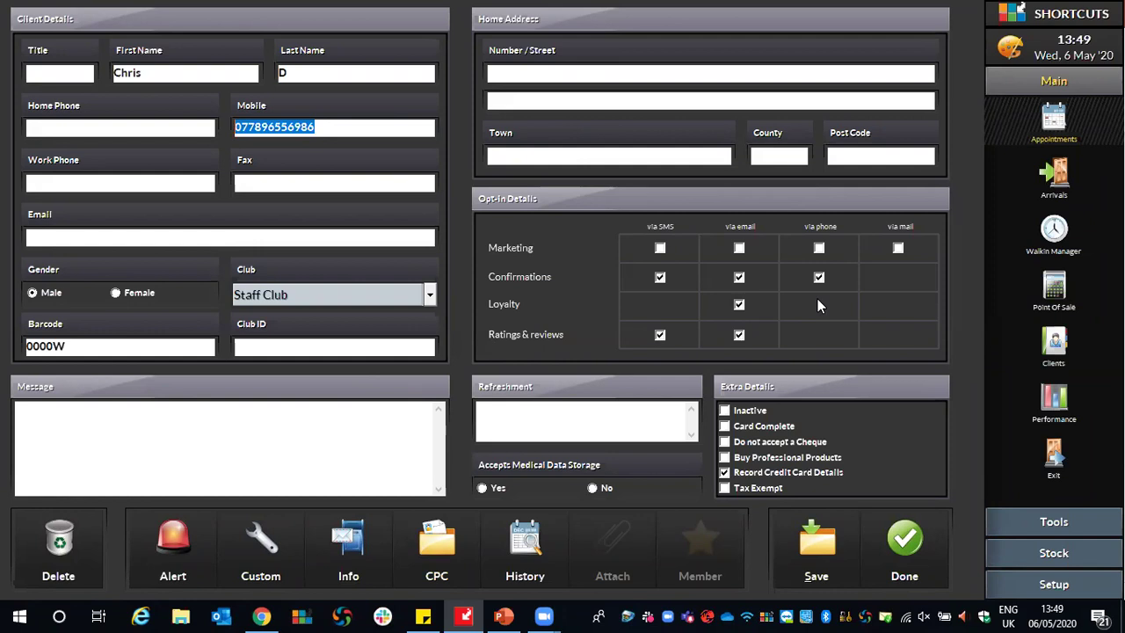
{"action": "left_click", "coordinate": [78, 426]}
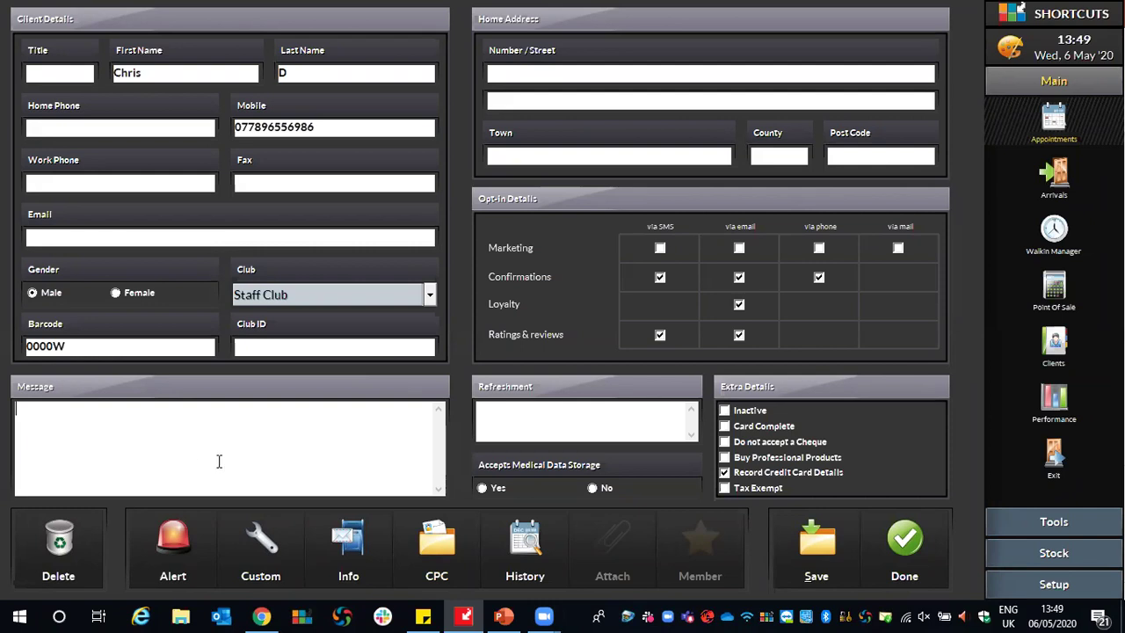
{"action": "left_click", "coordinate": [503, 418]}
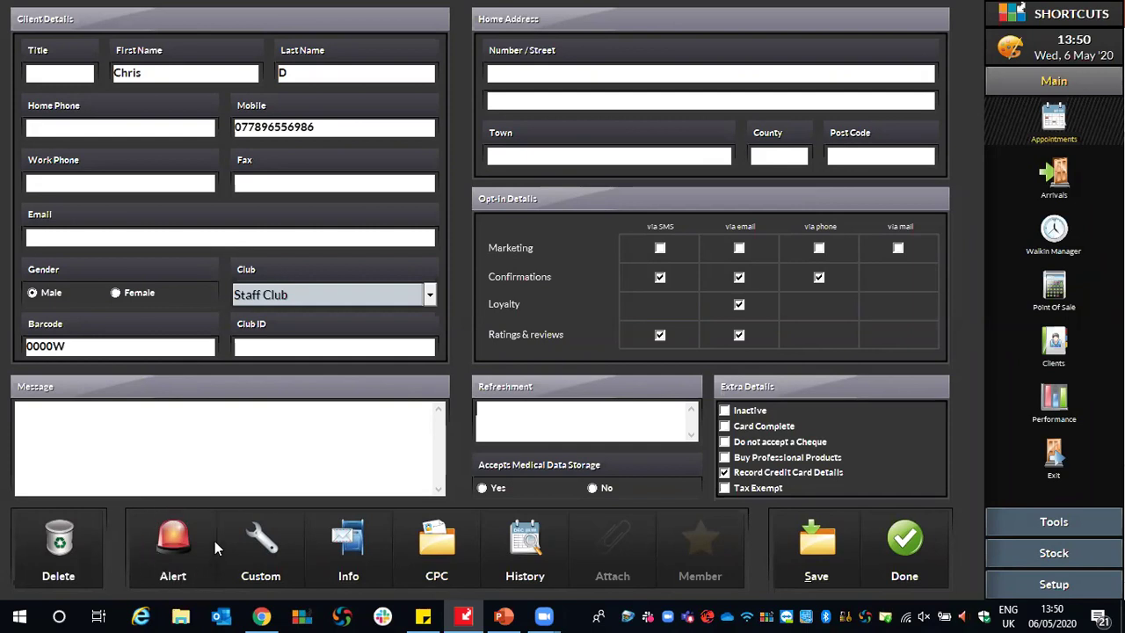
Add a client alert reading 'Has an allergy to Latex'.
{"action": "left_click", "coordinate": [167, 541]}
{"action": "left_click", "coordinate": [383, 291]}
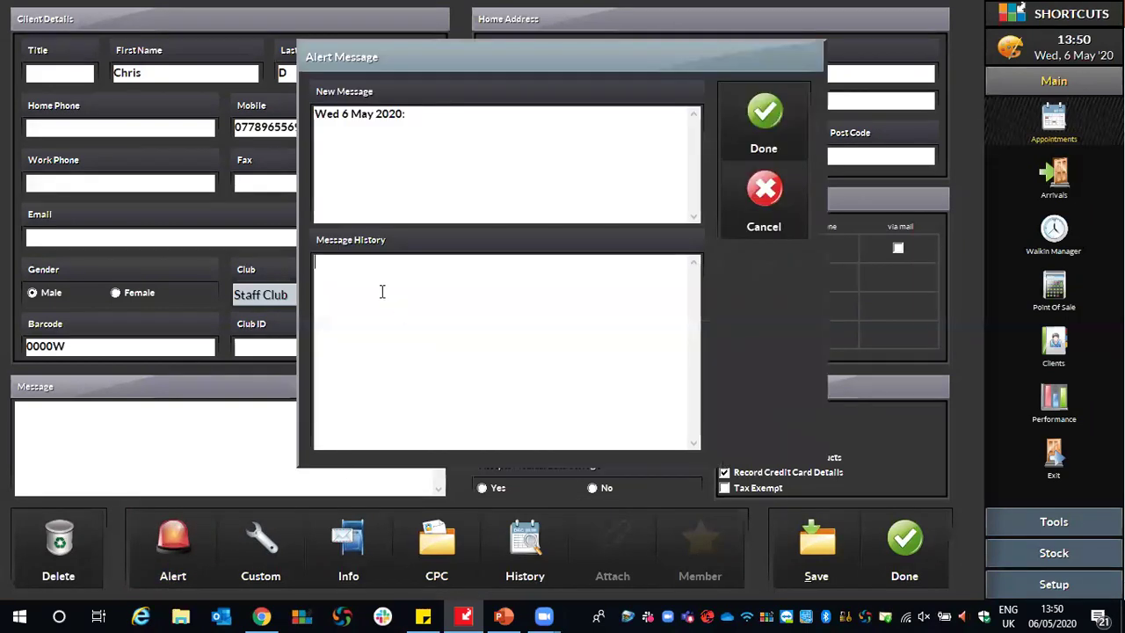
{"action": "left_click_drag", "start_coordinate": [408, 114], "coordinate": [314, 133]}
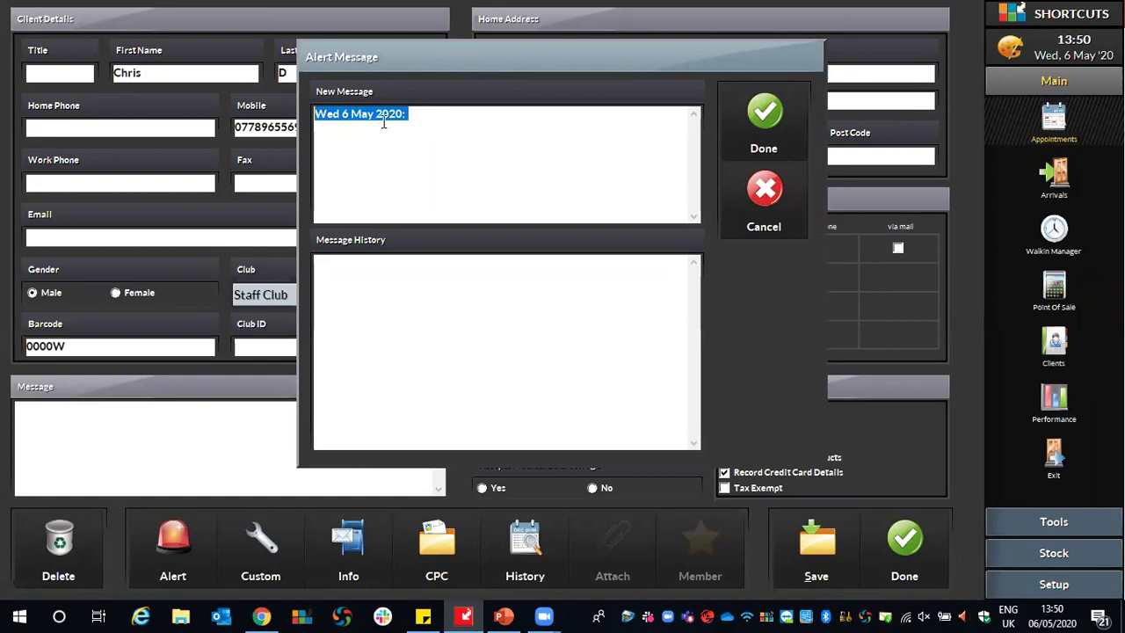
{"action": "left_click", "coordinate": [392, 283]}
{"action": "type", "text": "Hs"}
{"action": "key", "text": "BackSpace"}
{"action": "type", "text": "as an allr"}
{"action": "key", "text": "BackSpace"}
{"action": "type", "text": "ergy to "}
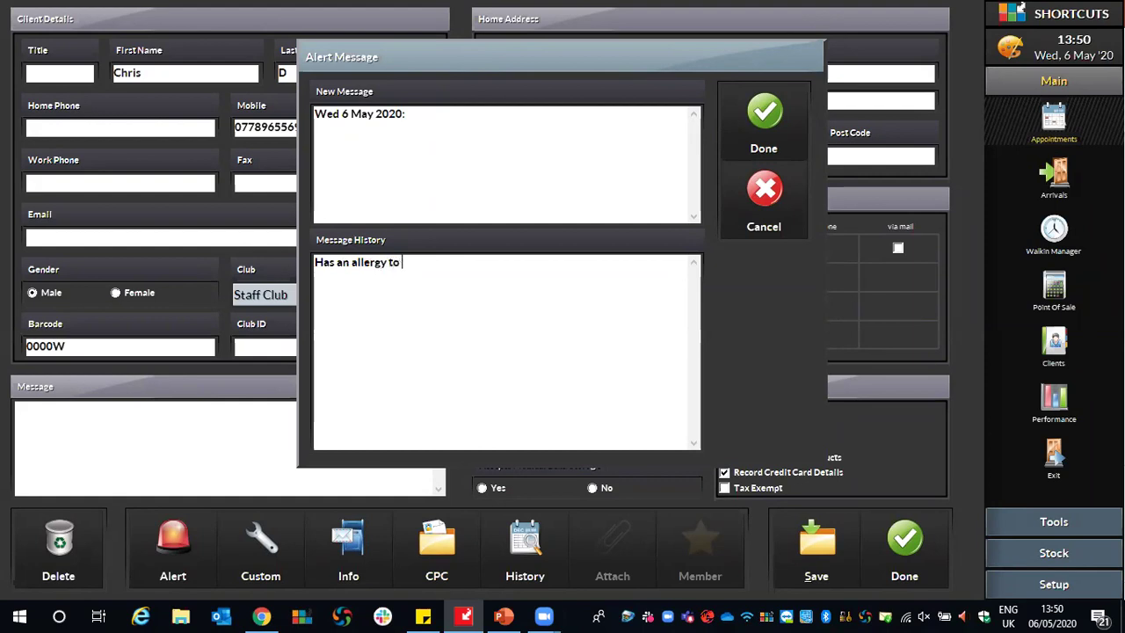
{"action": "type", "text": "Latex"}
{"action": "left_click", "coordinate": [776, 108]}
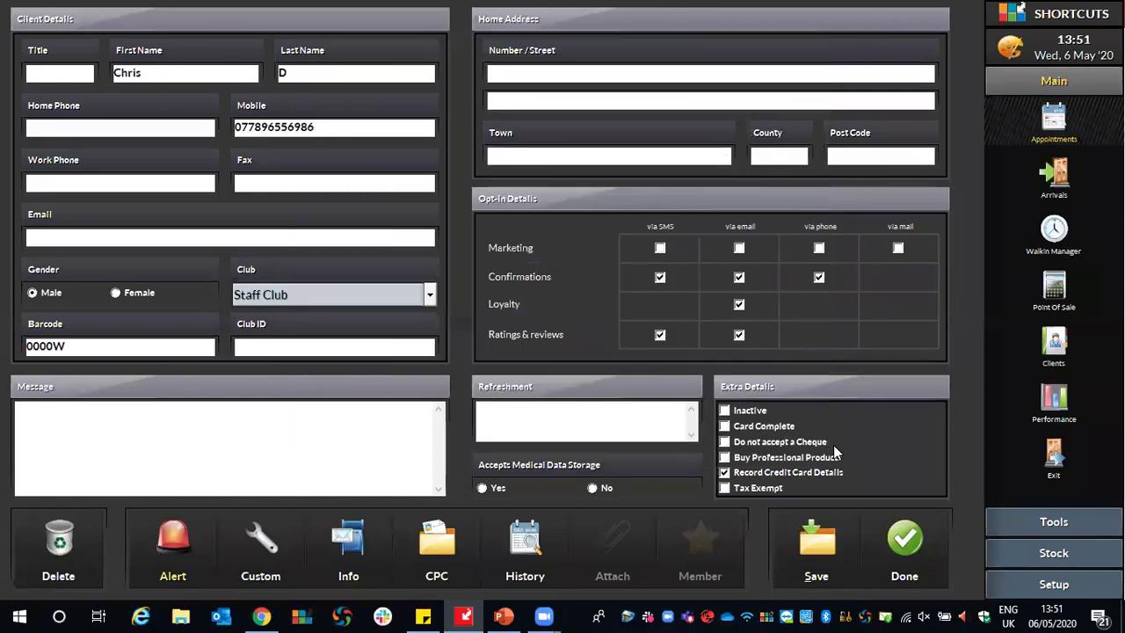
Save the client card and close it along with the appointment window.
{"action": "left_click", "coordinate": [802, 541]}
{"action": "left_click", "coordinate": [879, 533]}
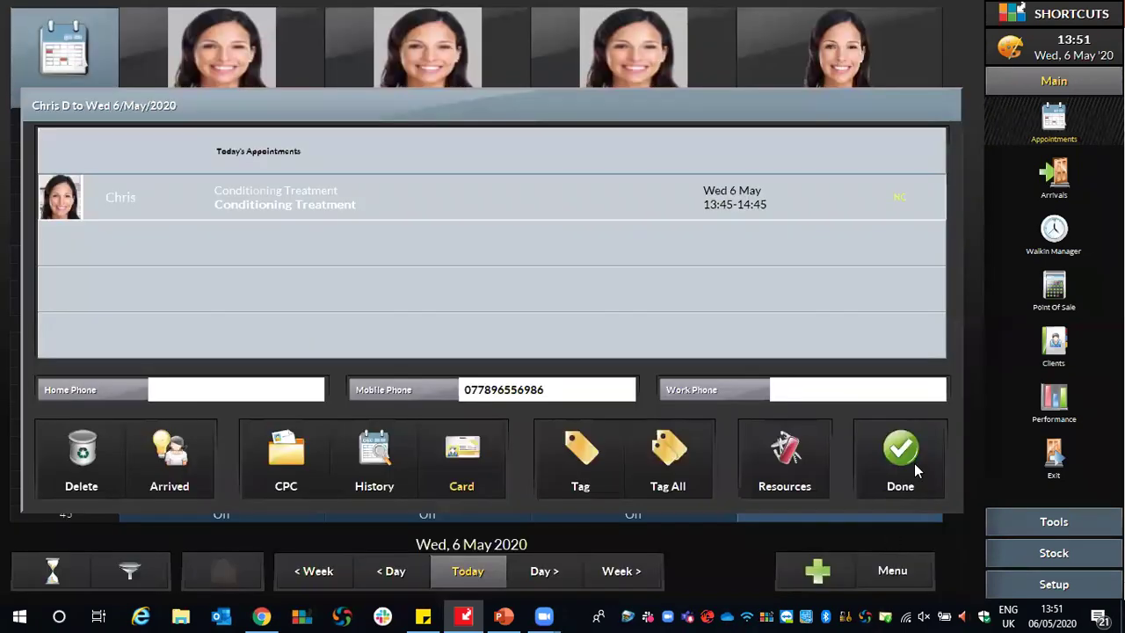
{"action": "left_click", "coordinate": [914, 458]}
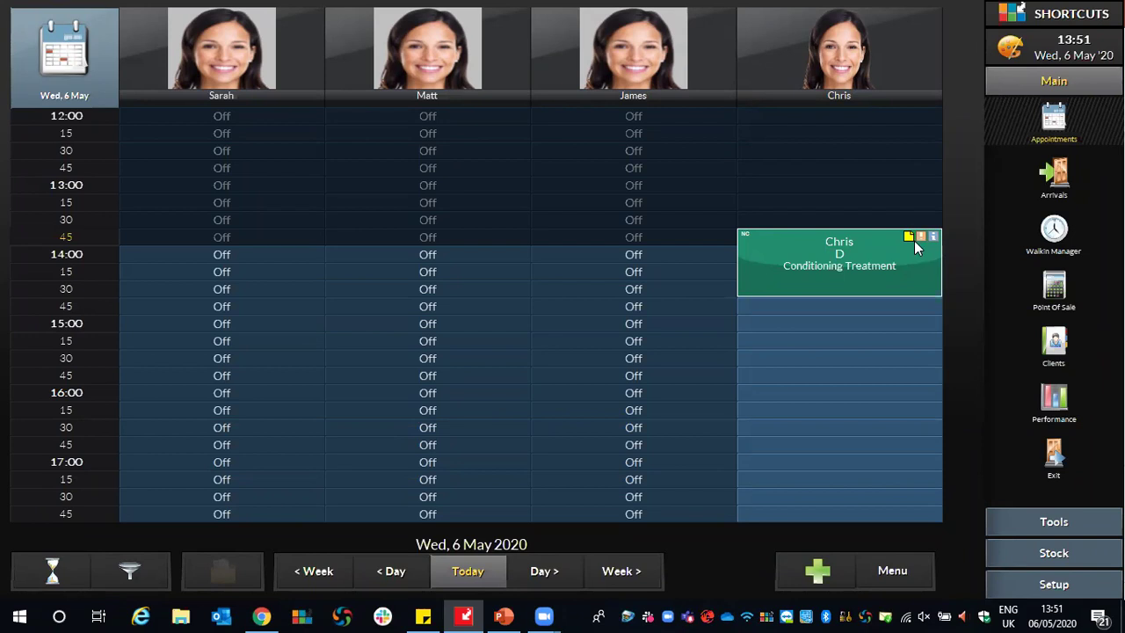
Check the appointment's info, then bring up the Select Client list from an empty slot.
{"action": "left_click", "coordinate": [914, 241]}
{"action": "left_click", "coordinate": [752, 326]}
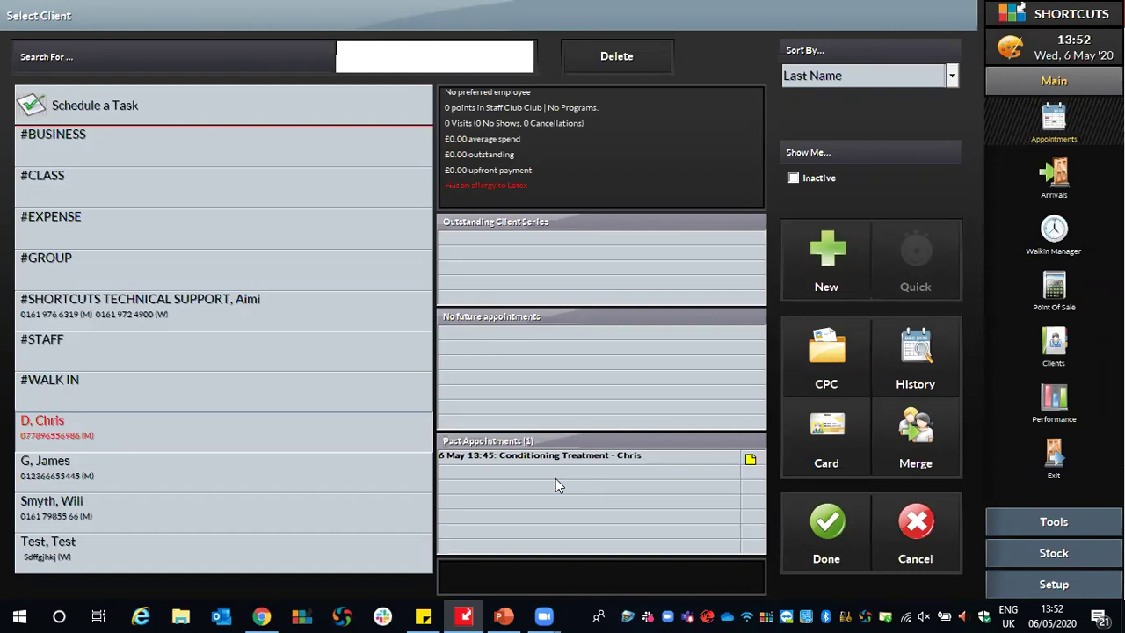
Cancel the Select Client list without choosing anyone after checking the latex alert.
{"action": "left_click", "coordinate": [903, 516]}
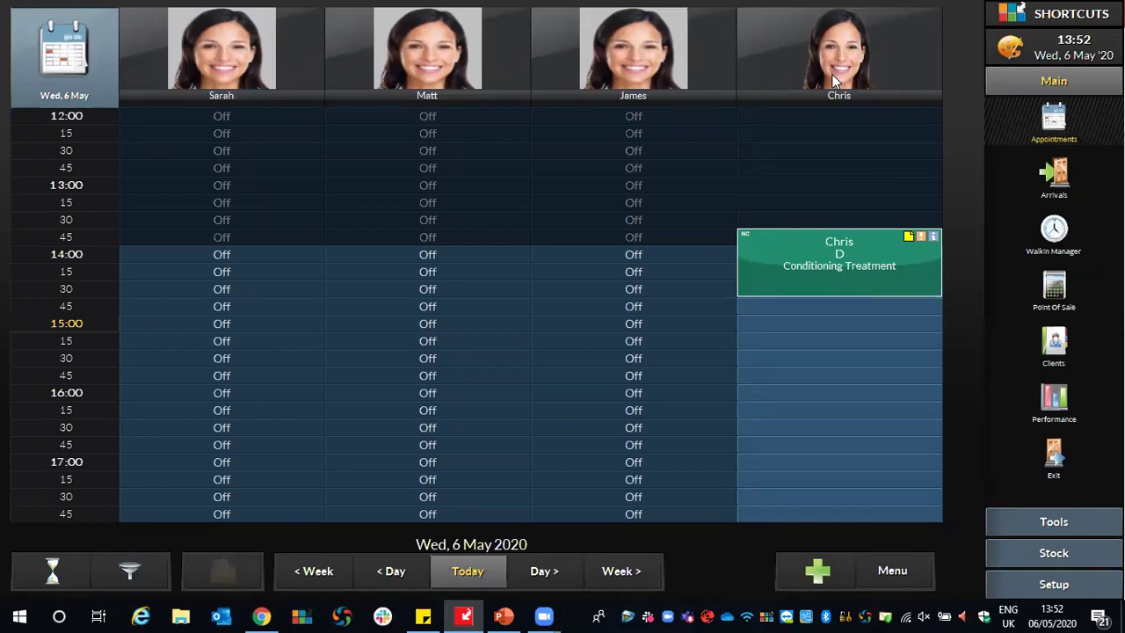
Save an employee message saying the client rang, correcting the typos in 'Client' and 'for'.
{"action": "left_click", "coordinate": [808, 28]}
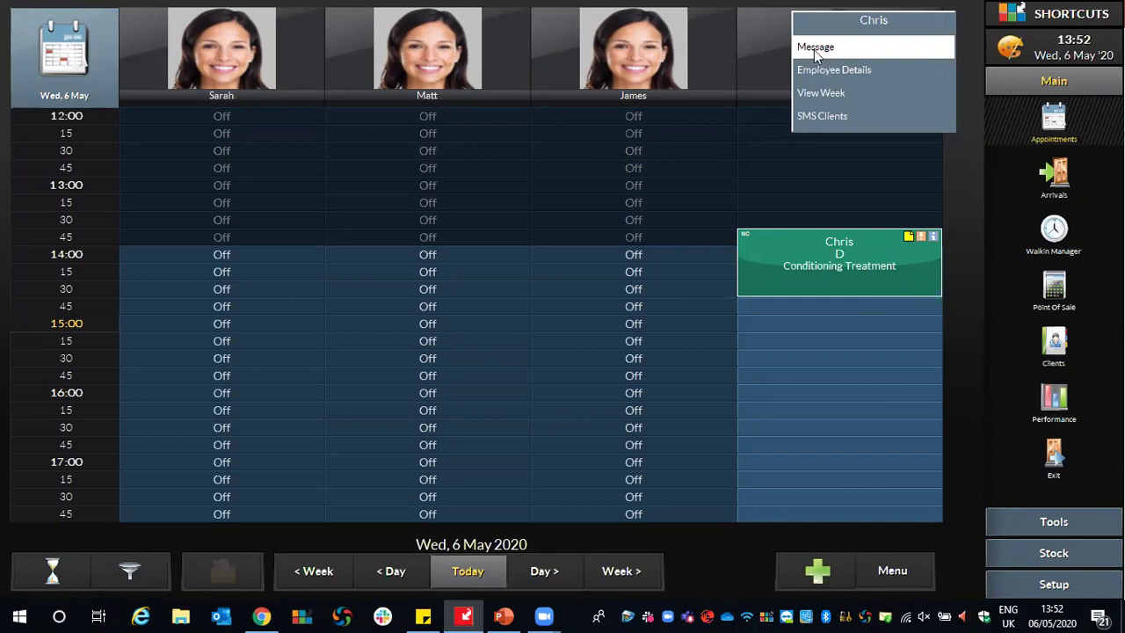
{"action": "left_click", "coordinate": [816, 48]}
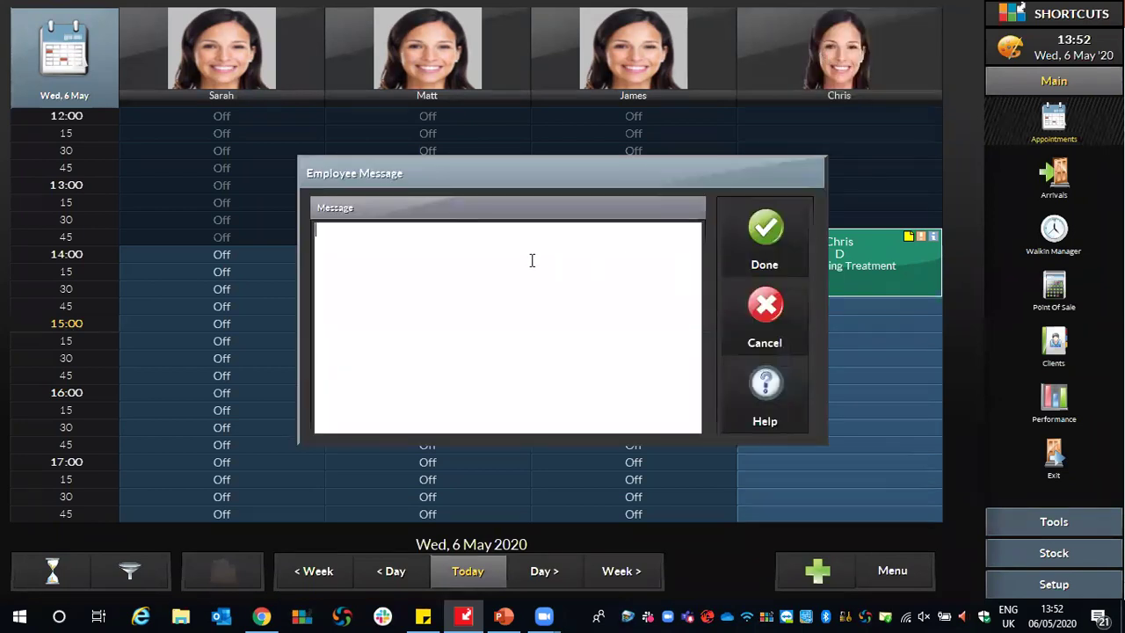
{"action": "type", "text": "Clinet rang fo roy"}
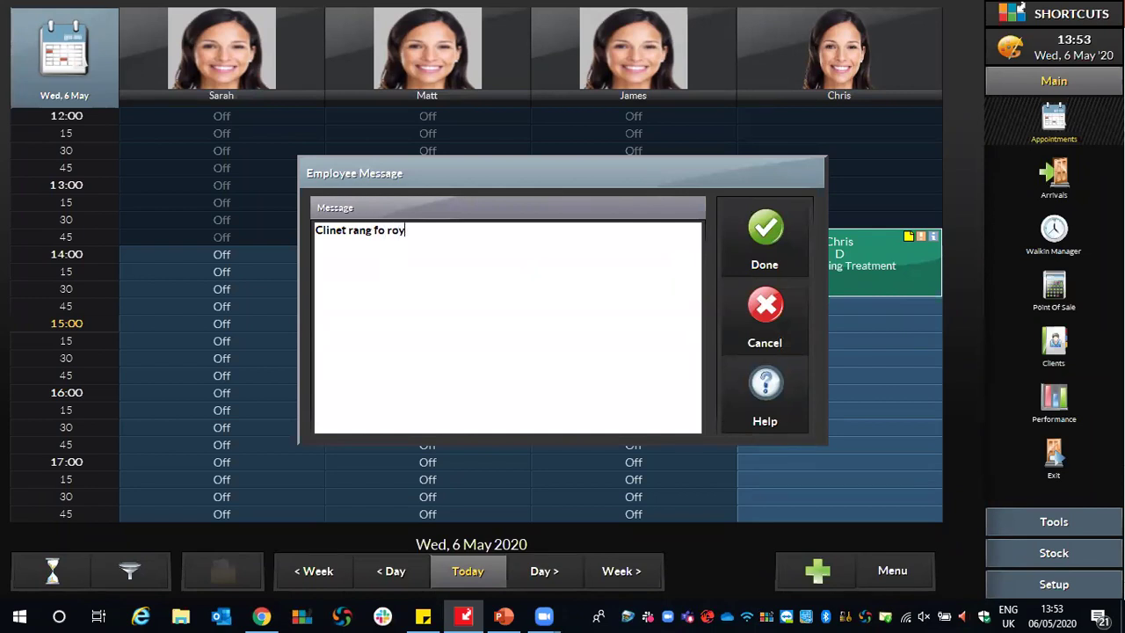
{"action": "key", "text": "BackSpace"}
{"action": "key", "text": "BackSpace"}
{"action": "key", "text": "BackSpace"}
{"action": "type", "text": "r you"}
{"action": "left_click", "coordinate": [344, 231]}
{"action": "key", "text": "BackSpace"}
{"action": "key", "text": "BackSpace"}
{"action": "key", "text": "BackSpace"}
{"action": "type", "text": "ent"}
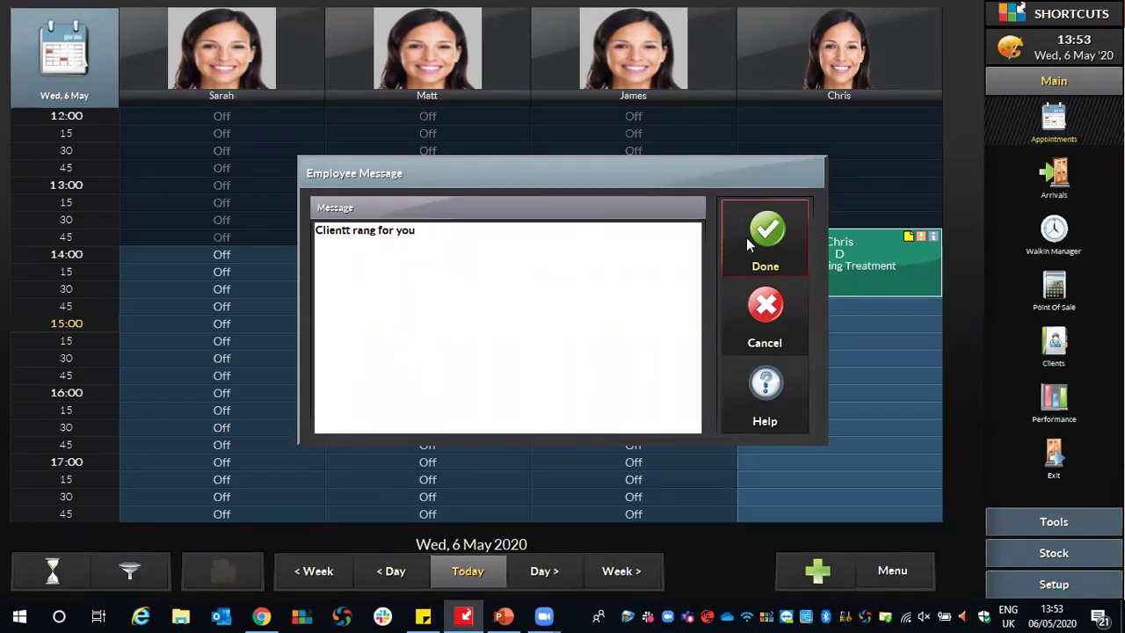
{"action": "left_click", "coordinate": [747, 237]}
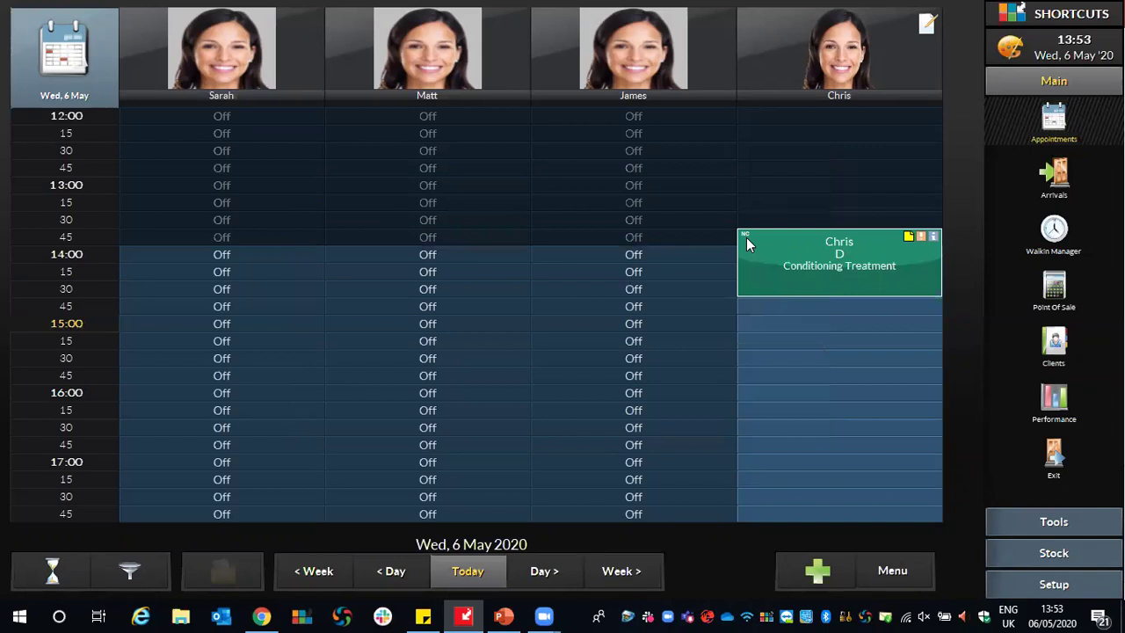
Reopen the message to remove the extra 't', then dismiss it and the database warning.
{"action": "left_click", "coordinate": [928, 26]}
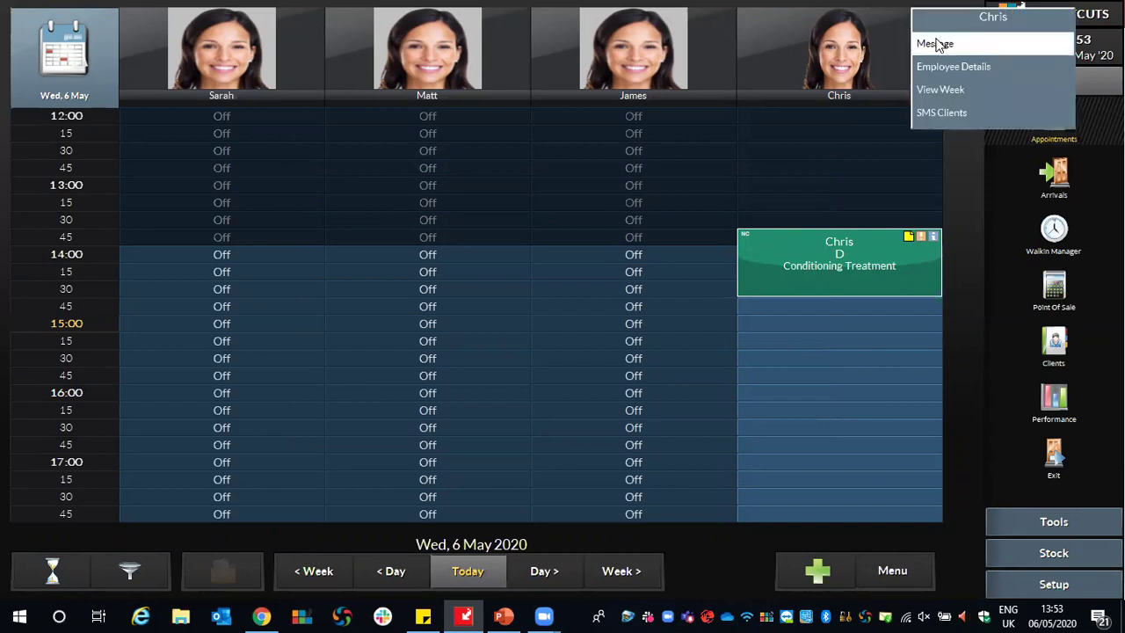
{"action": "left_click", "coordinate": [931, 42]}
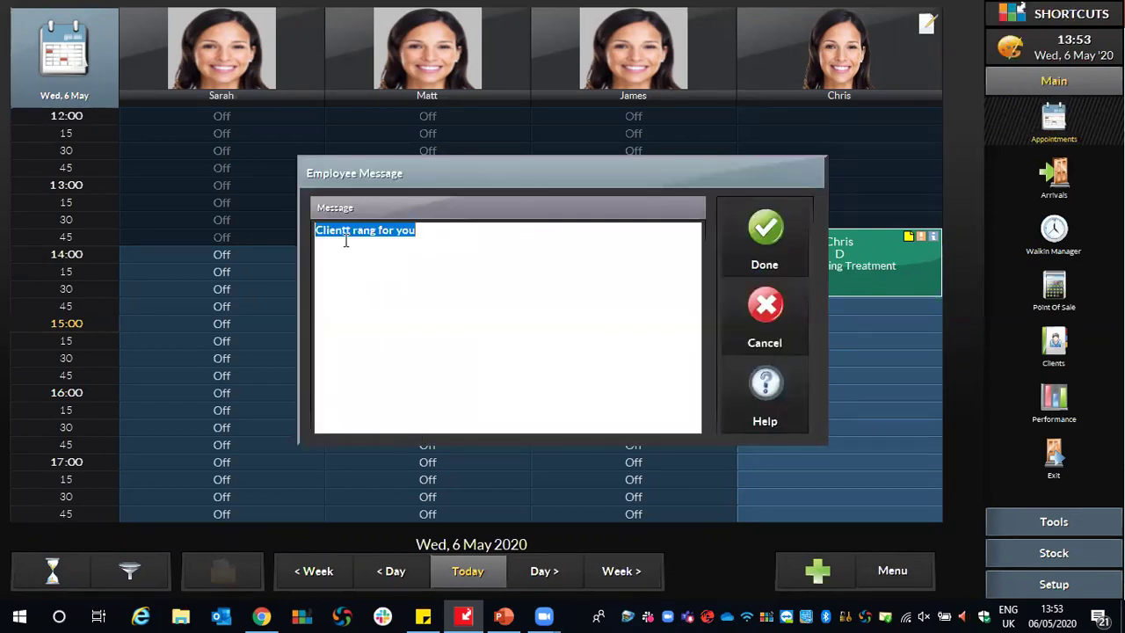
{"action": "left_click", "coordinate": [384, 231]}
{"action": "key", "text": "BackSpace"}
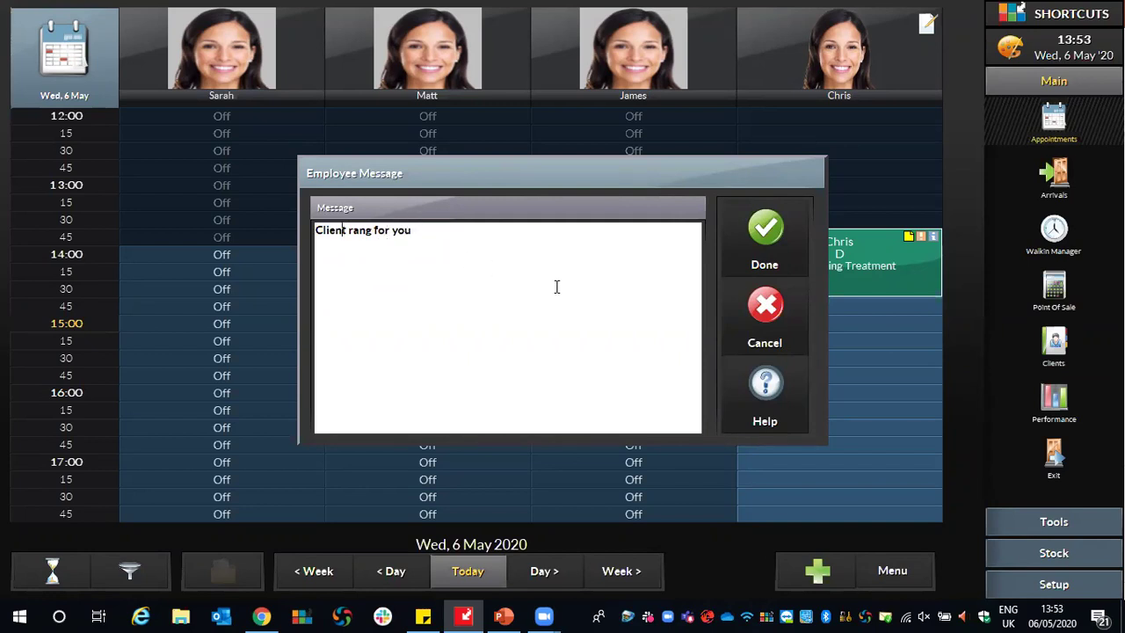
{"action": "left_click", "coordinate": [746, 234]}
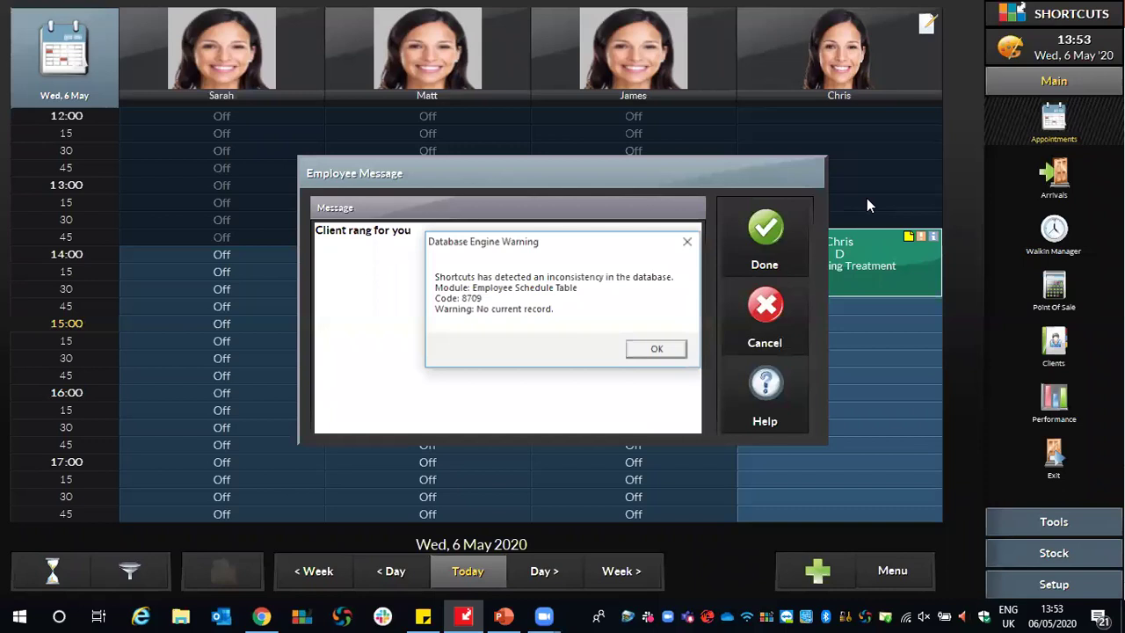
{"action": "left_click", "coordinate": [656, 356]}
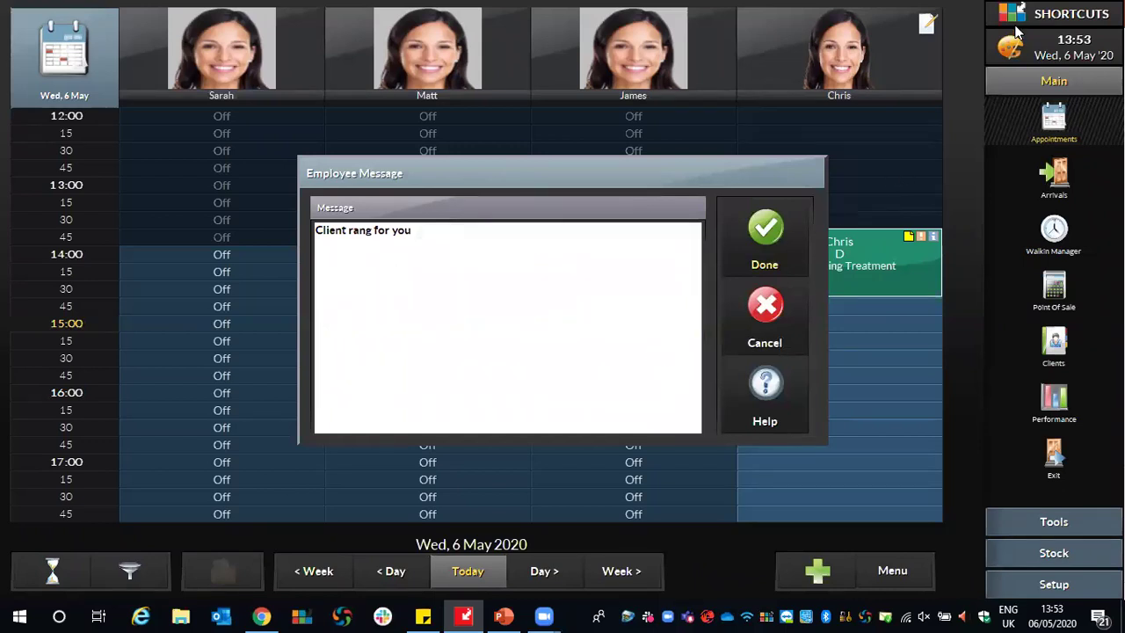
{"action": "left_click", "coordinate": [767, 338]}
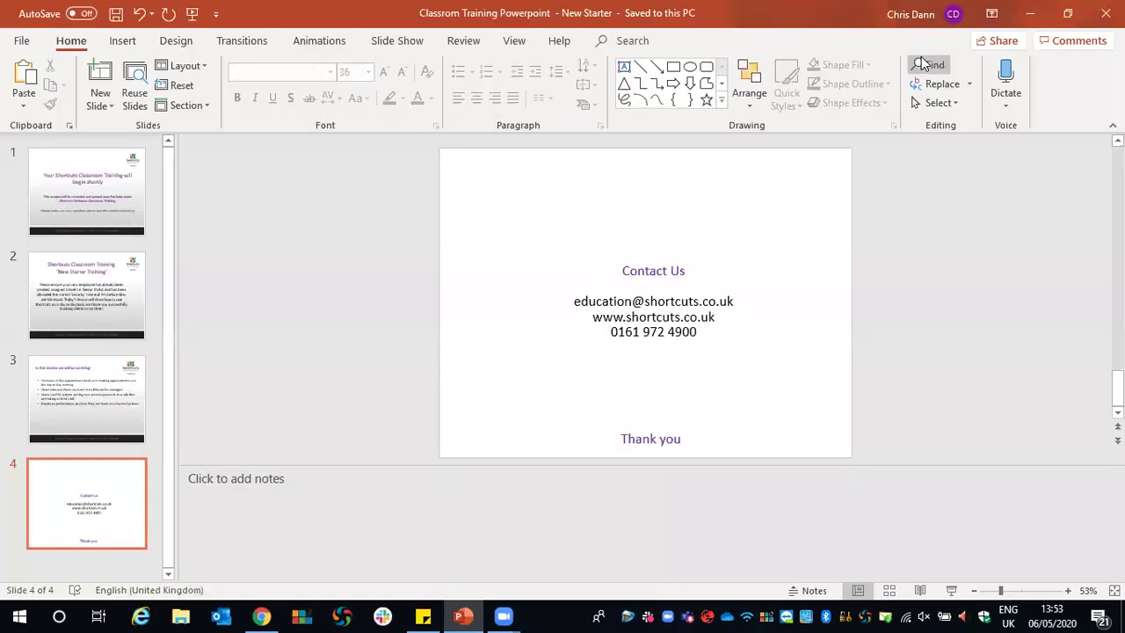
Relaunch Shortcuts Point Of Sale via Windows search 'sh' and approve the User Account Control prompt.
{"action": "key", "text": "super"}
{"action": "type", "text": "s"}
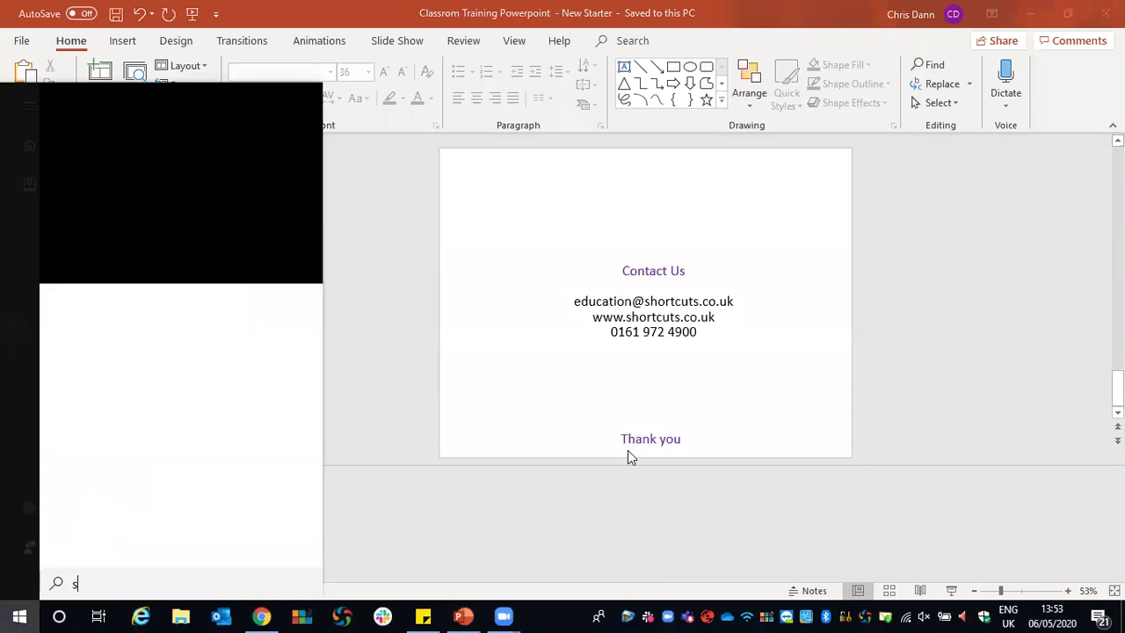
{"action": "type", "text": "h"}
{"action": "left_click", "coordinate": [180, 182]}
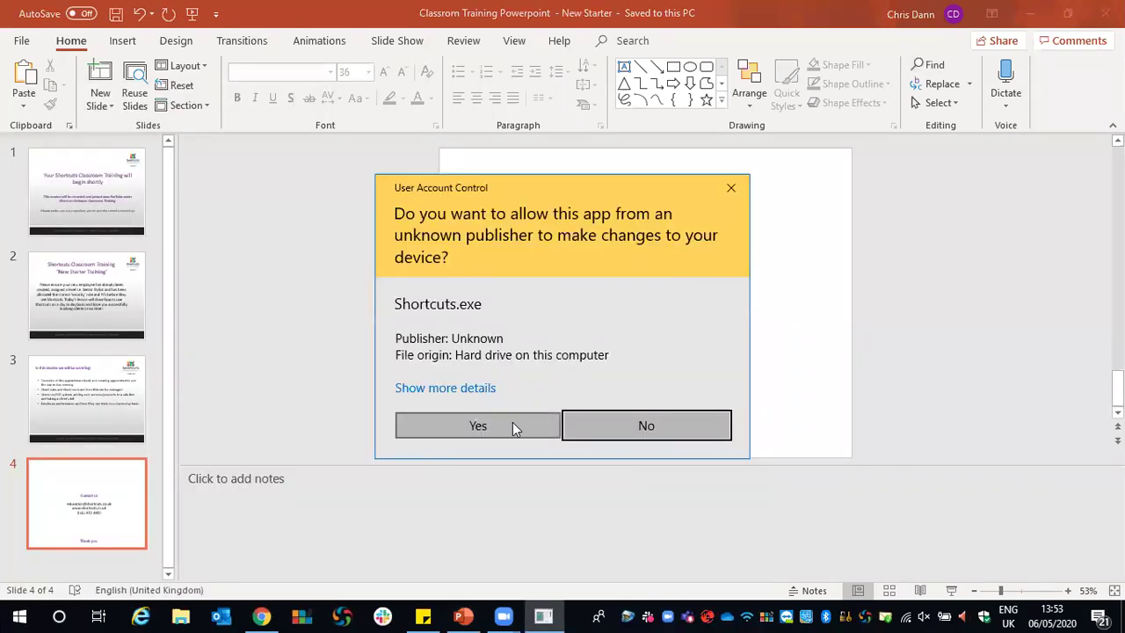
{"action": "left_click", "coordinate": [511, 426]}
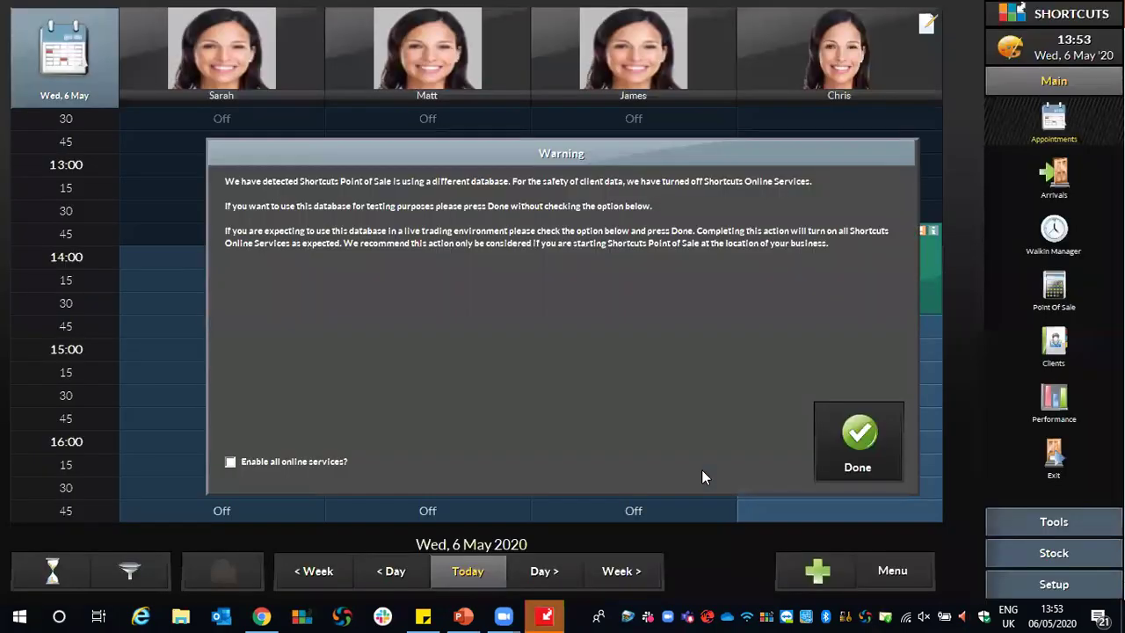
Dismiss the startup Warning to show the Wed 6 May 2020 appointment book.
{"action": "left_click", "coordinate": [868, 420]}
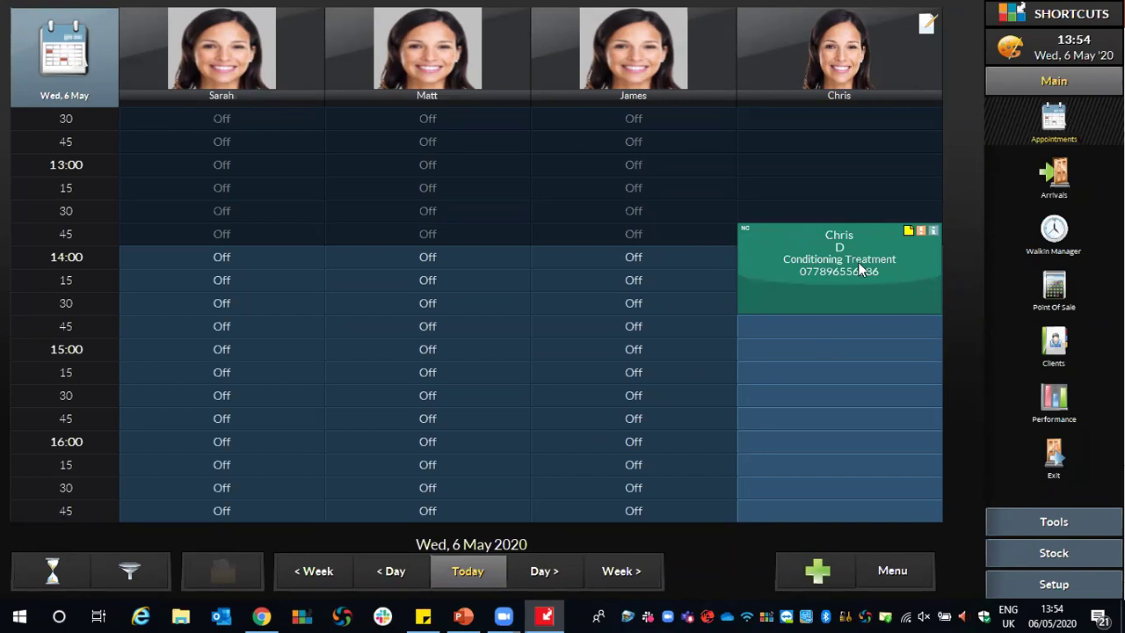
Mark the Conditioning Treatment appointment as Arrived from its context menu.
{"action": "right_click", "coordinate": [797, 243]}
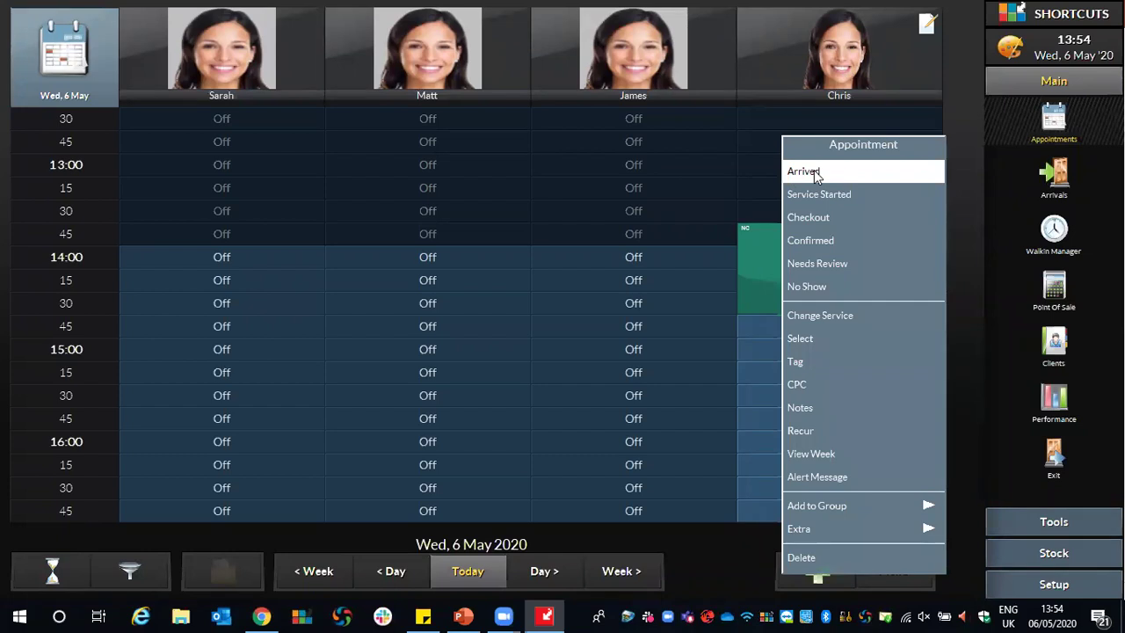
{"action": "left_click", "coordinate": [814, 171]}
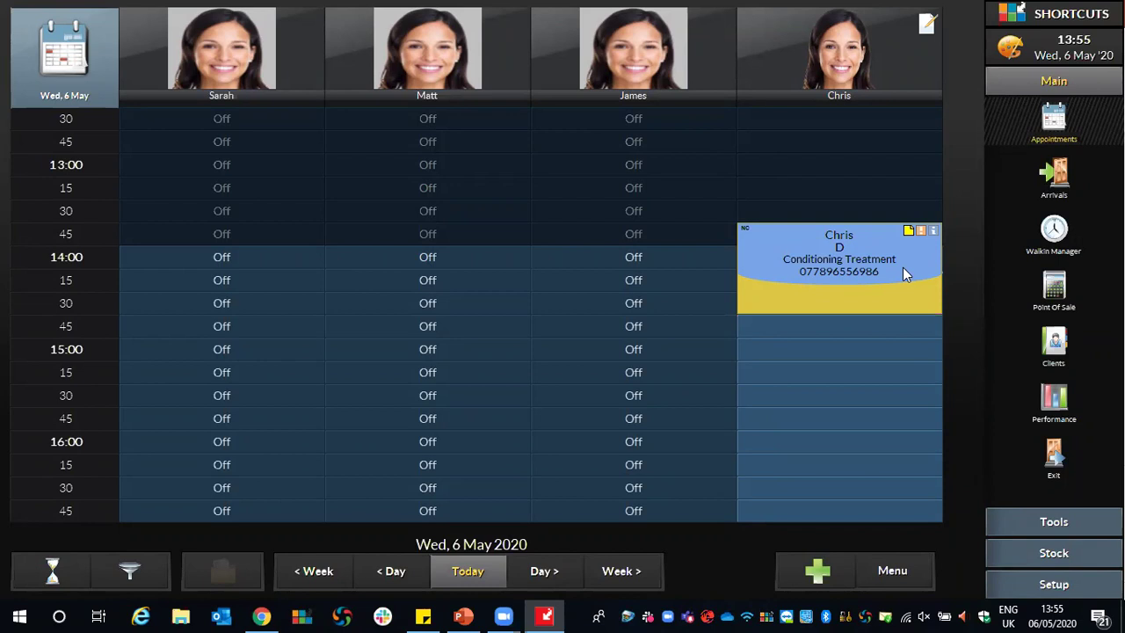
Check out the appointment to a £10.00 Conditioning Treatment sale and review the latex allergy alert.
{"action": "right_click", "coordinate": [794, 234]}
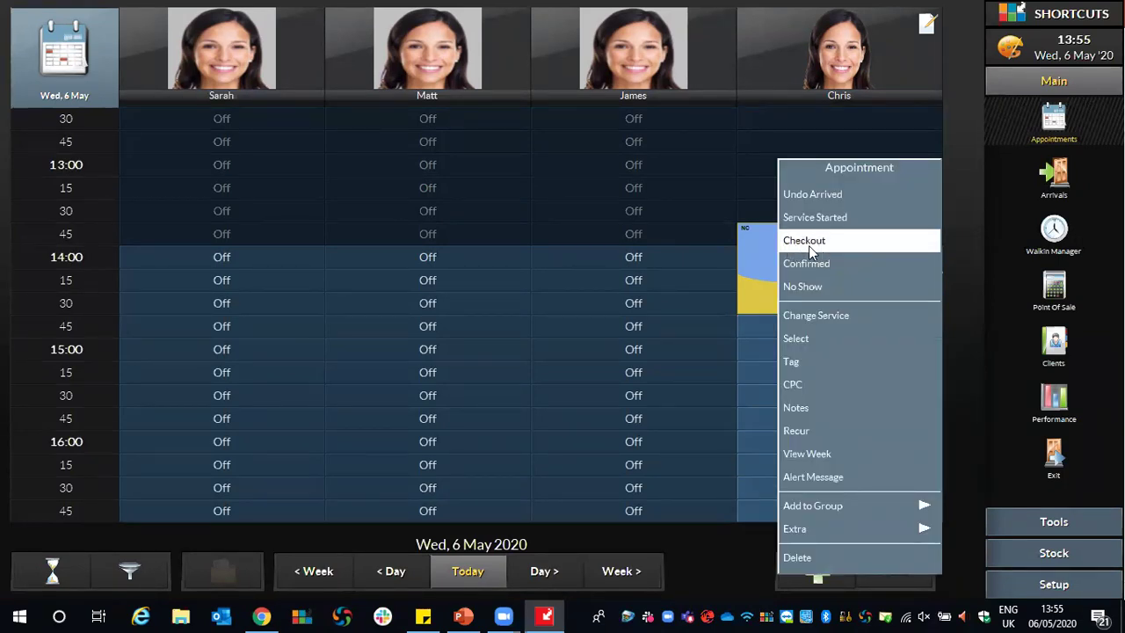
{"action": "left_click", "coordinate": [812, 250]}
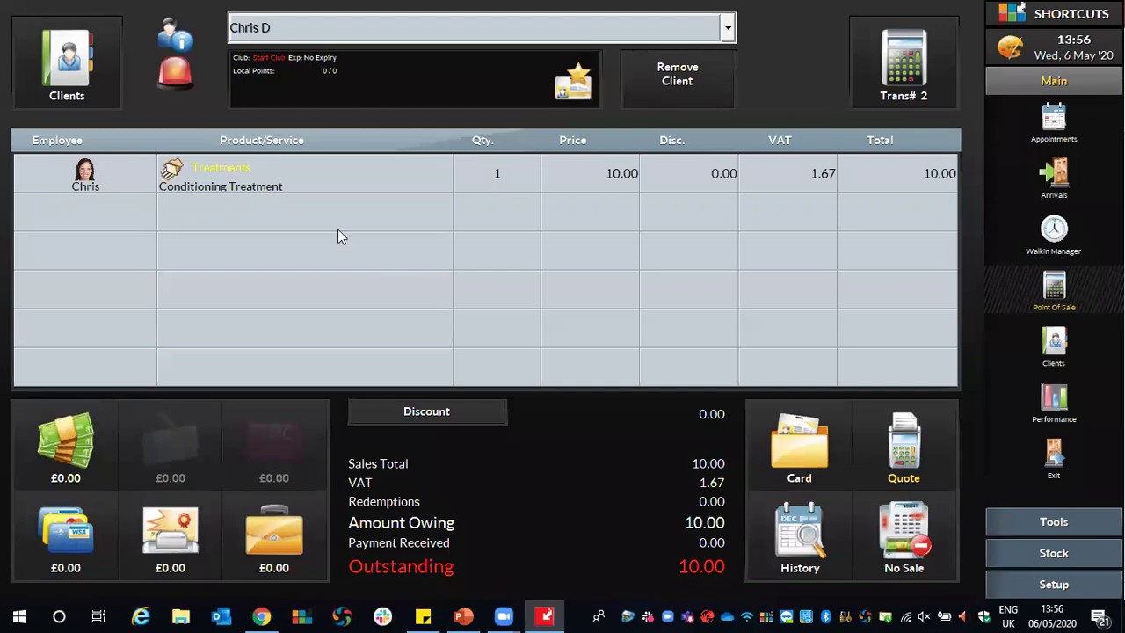
{"action": "left_click", "coordinate": [181, 78]}
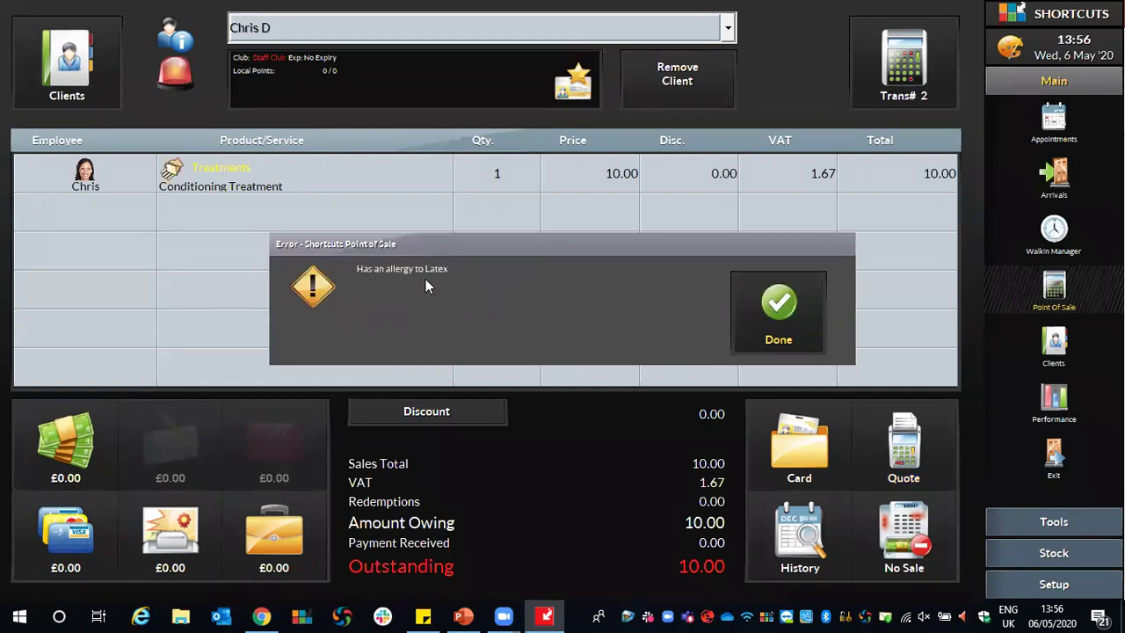
{"action": "left_click", "coordinate": [764, 307]}
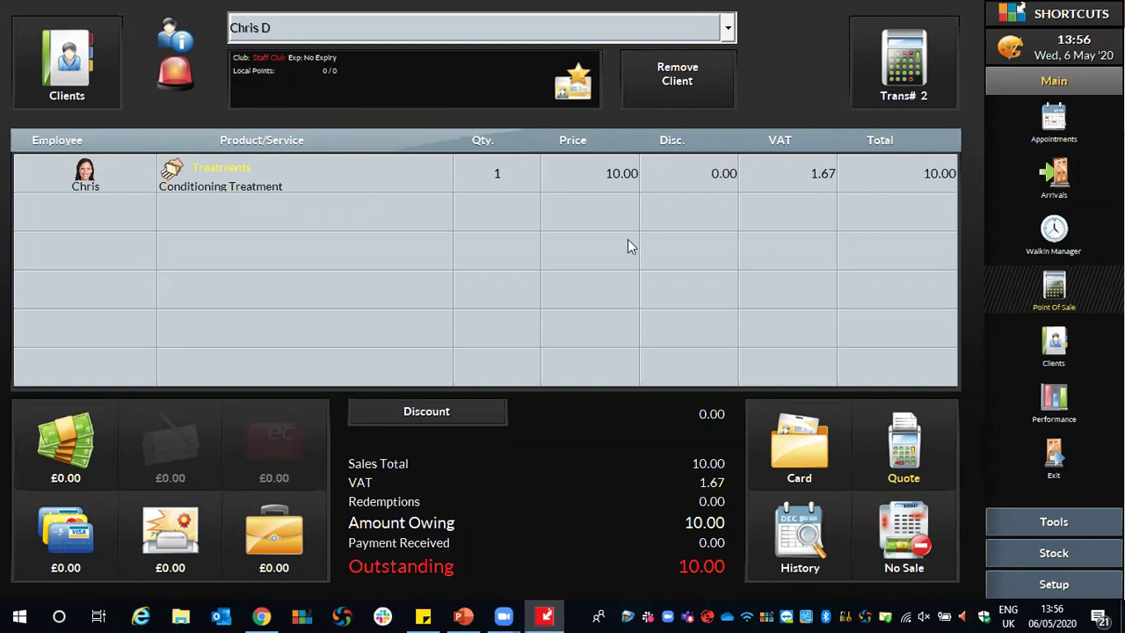
Replace the first ticket line's service with Full Set Nails from Treatments > Nails.
{"action": "left_click", "coordinate": [217, 179]}
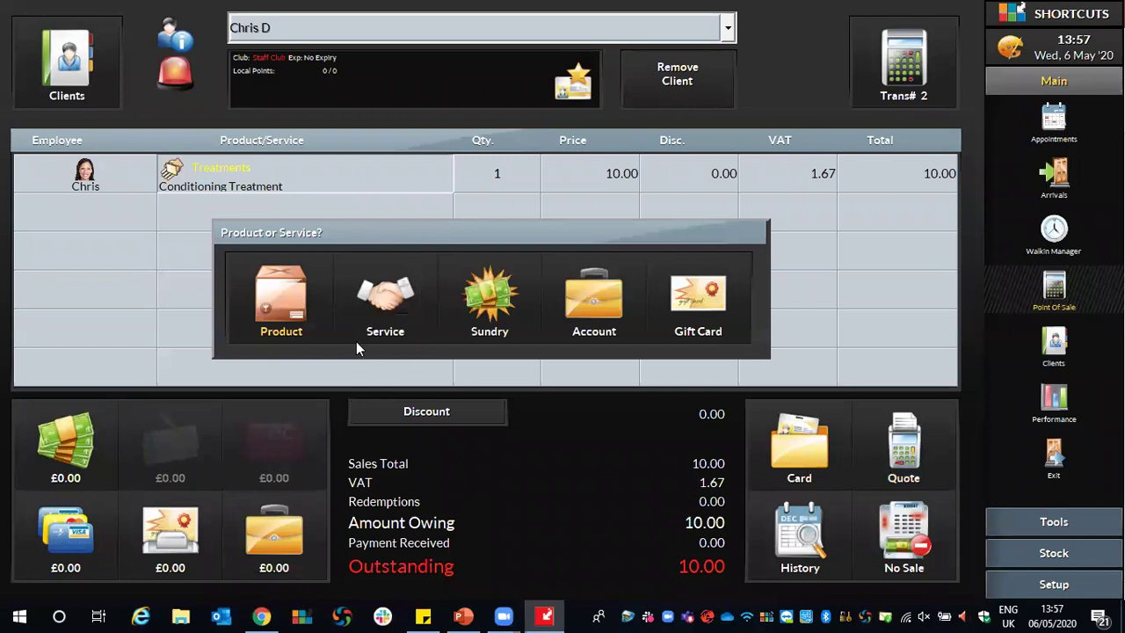
{"action": "left_click", "coordinate": [392, 300]}
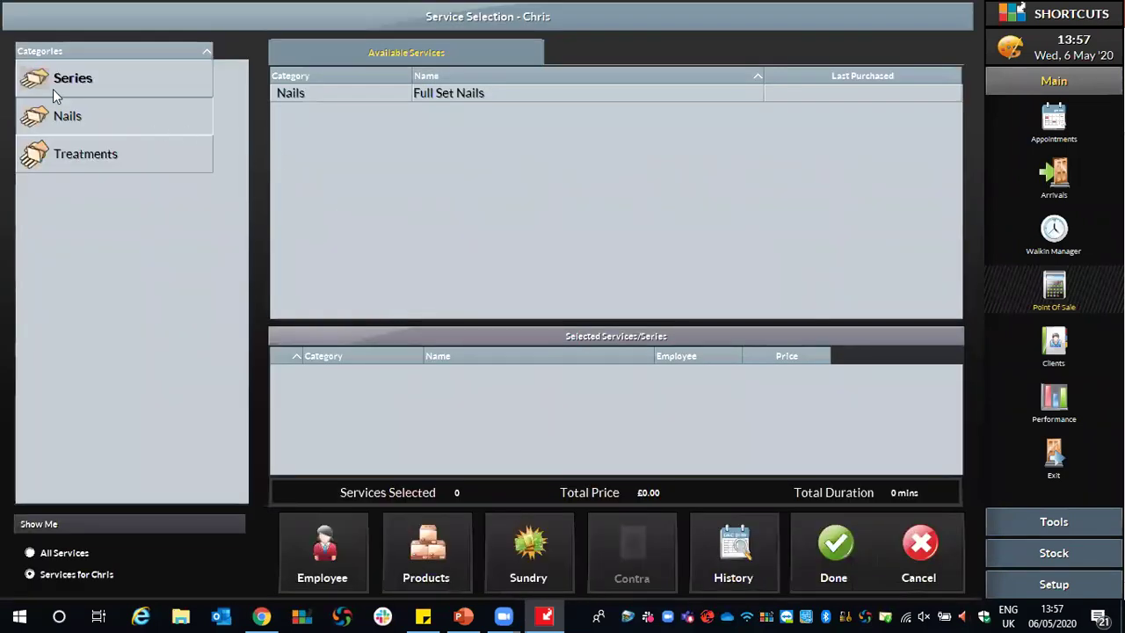
{"action": "left_click", "coordinate": [64, 156]}
{"action": "left_click", "coordinate": [155, 113]}
{"action": "double_click", "coordinate": [448, 93]}
{"action": "left_click", "coordinate": [823, 560]}
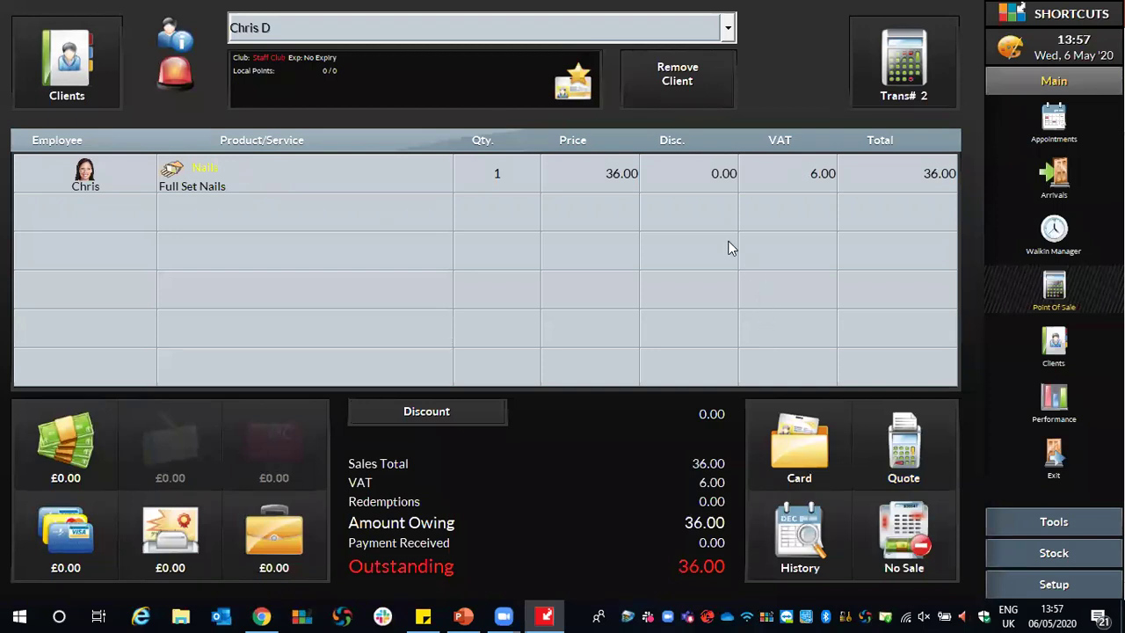
Lower the Full Set Nails price from 36.00 to 20.00.
{"action": "left_click", "coordinate": [595, 171]}
{"action": "left_click", "coordinate": [475, 274]}
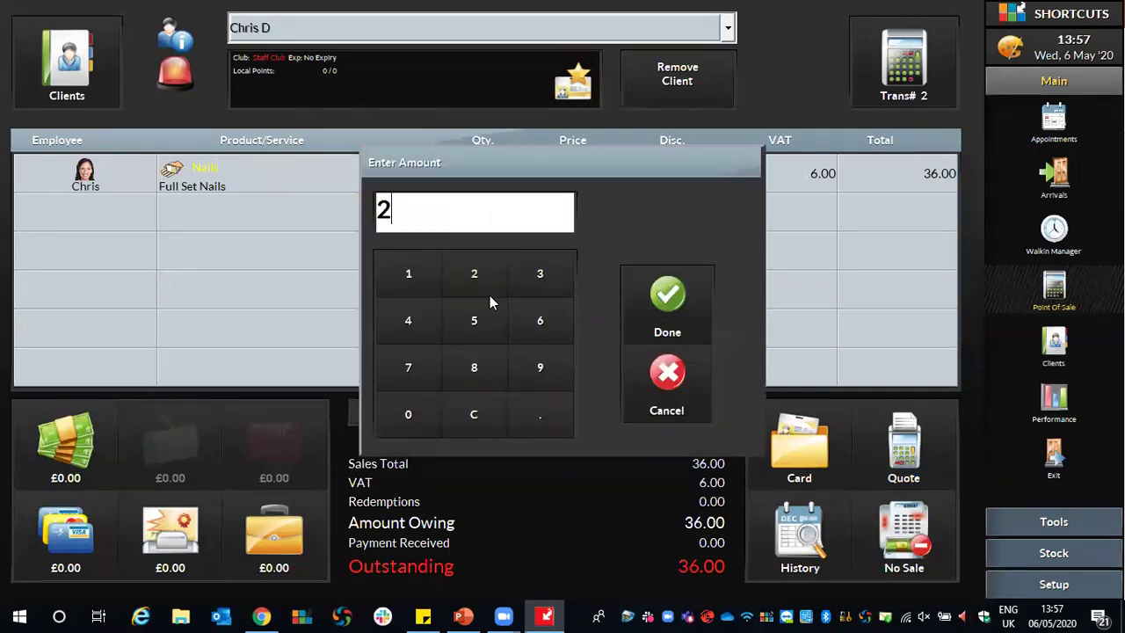
{"action": "left_click", "coordinate": [423, 423]}
{"action": "left_click", "coordinate": [665, 318]}
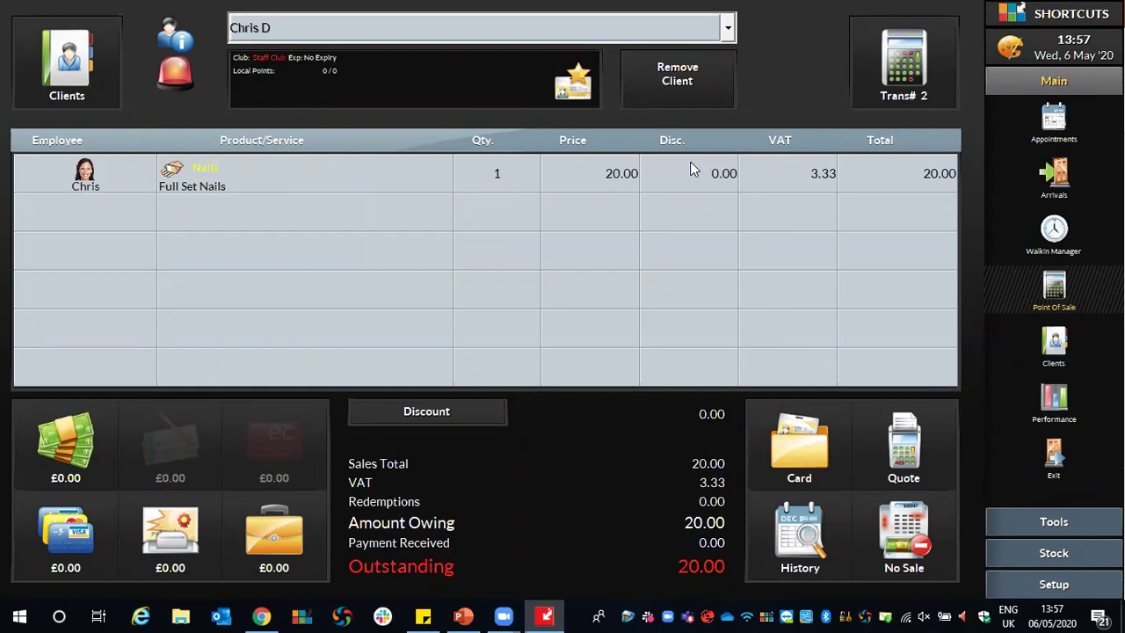
Check the Full Set Nails line discount options and close them without applying one.
{"action": "left_click", "coordinate": [722, 175]}
{"action": "left_click", "coordinate": [649, 173]}
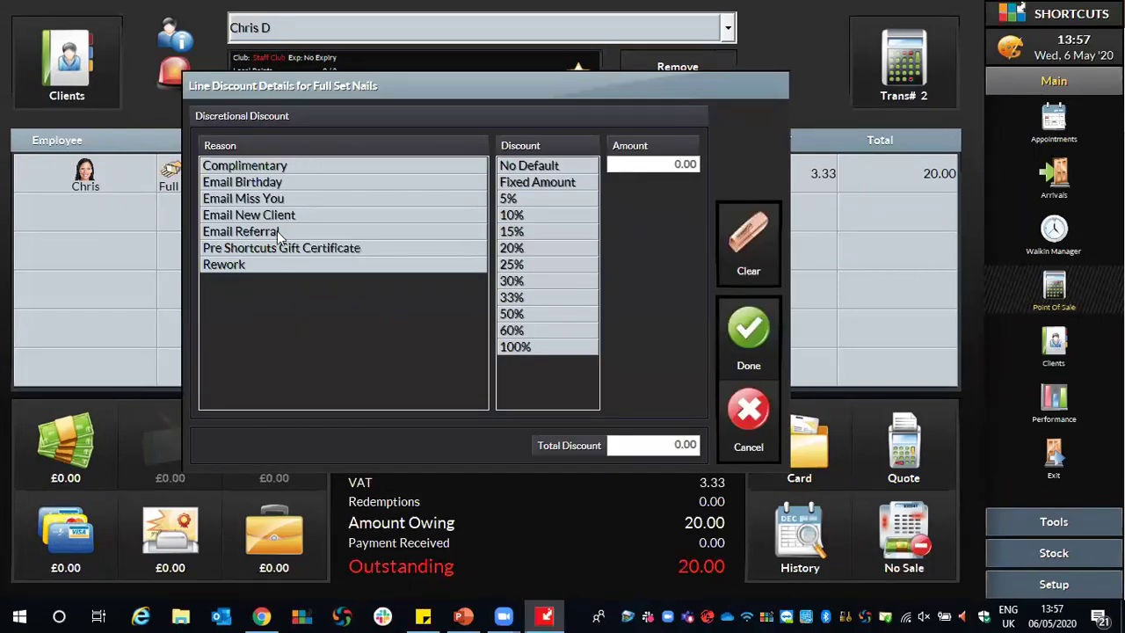
{"action": "left_click", "coordinate": [749, 406]}
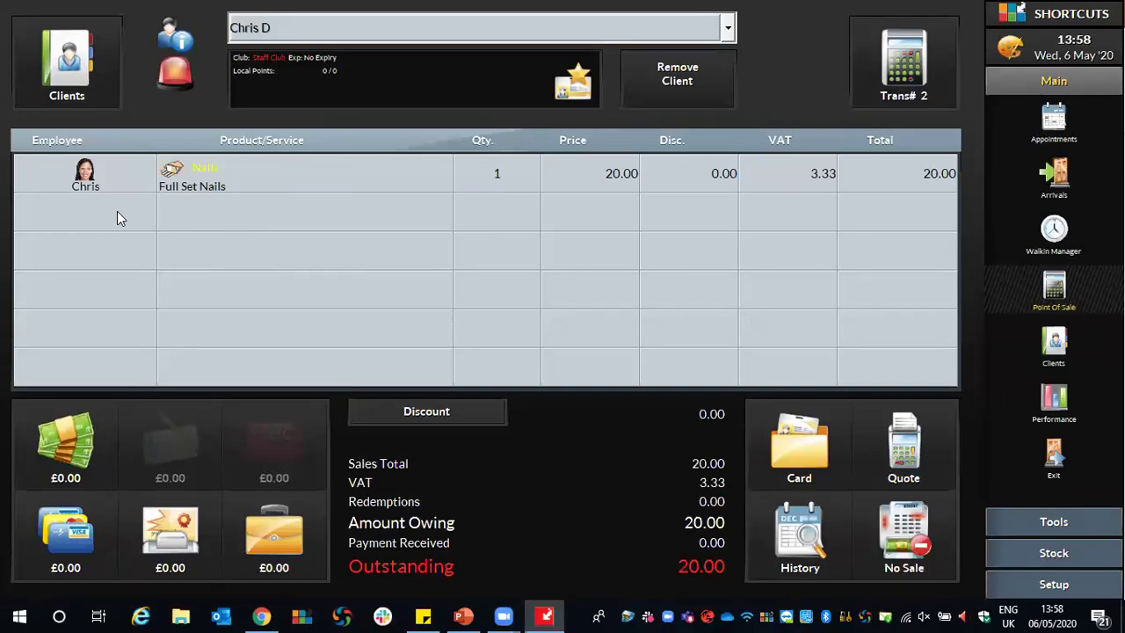
{"action": "left_click", "coordinate": [315, 217]}
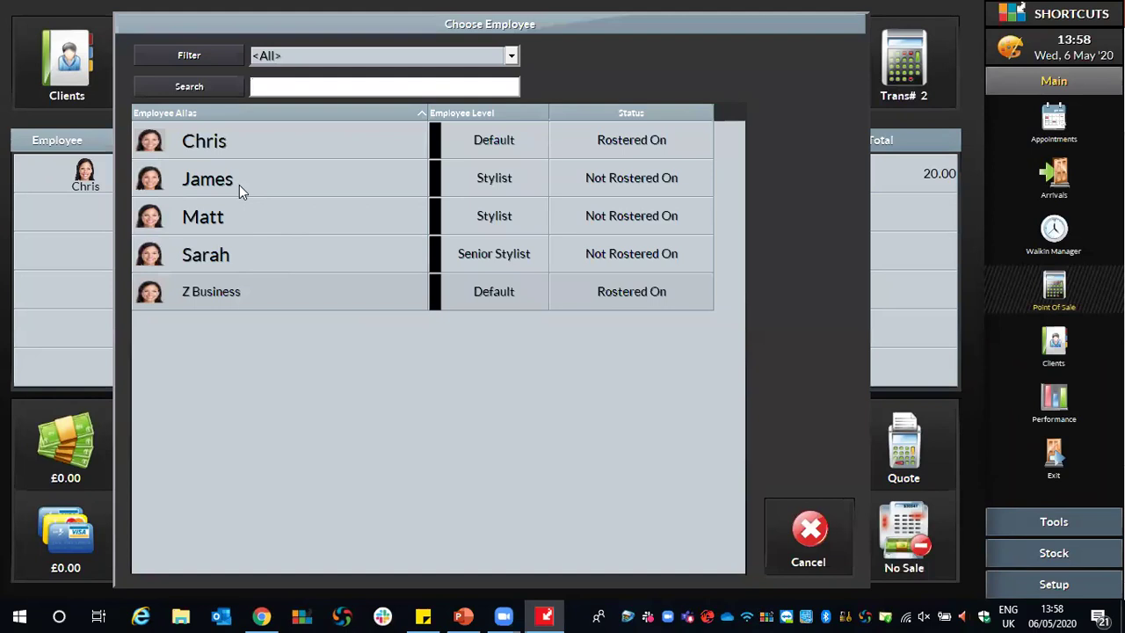
{"action": "left_click", "coordinate": [240, 185]}
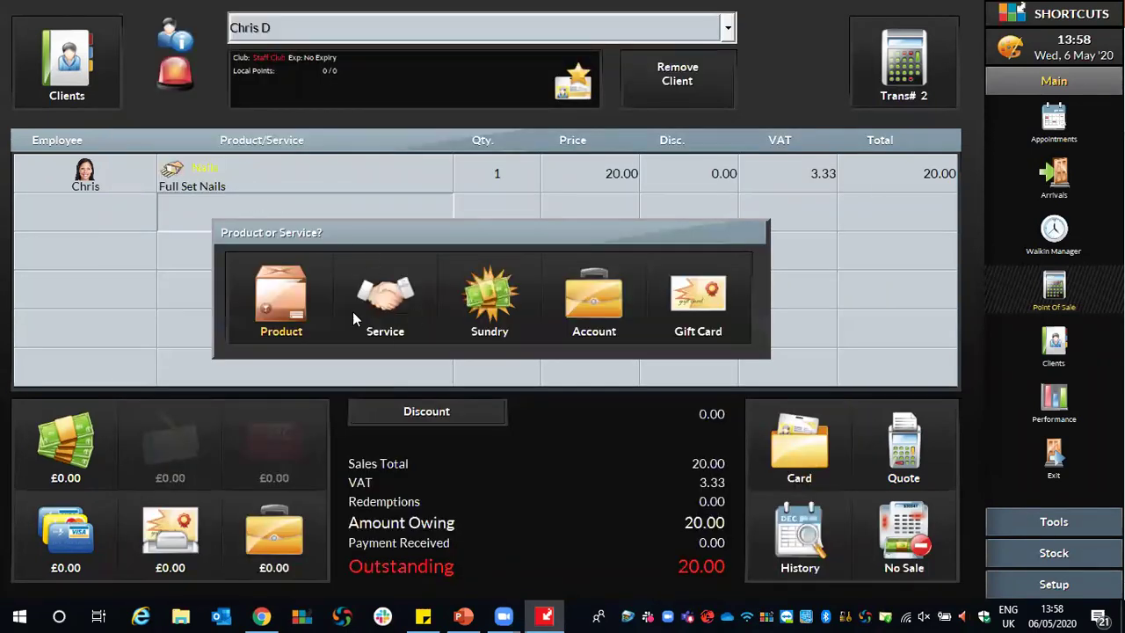
{"action": "left_click", "coordinate": [398, 317]}
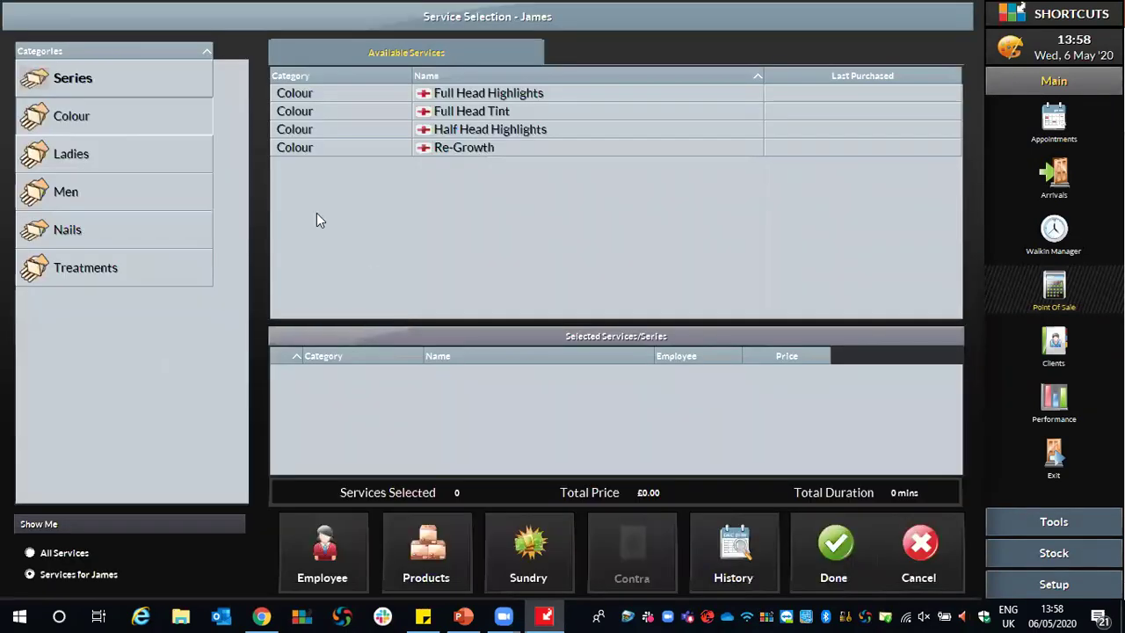
{"action": "left_click", "coordinate": [94, 149]}
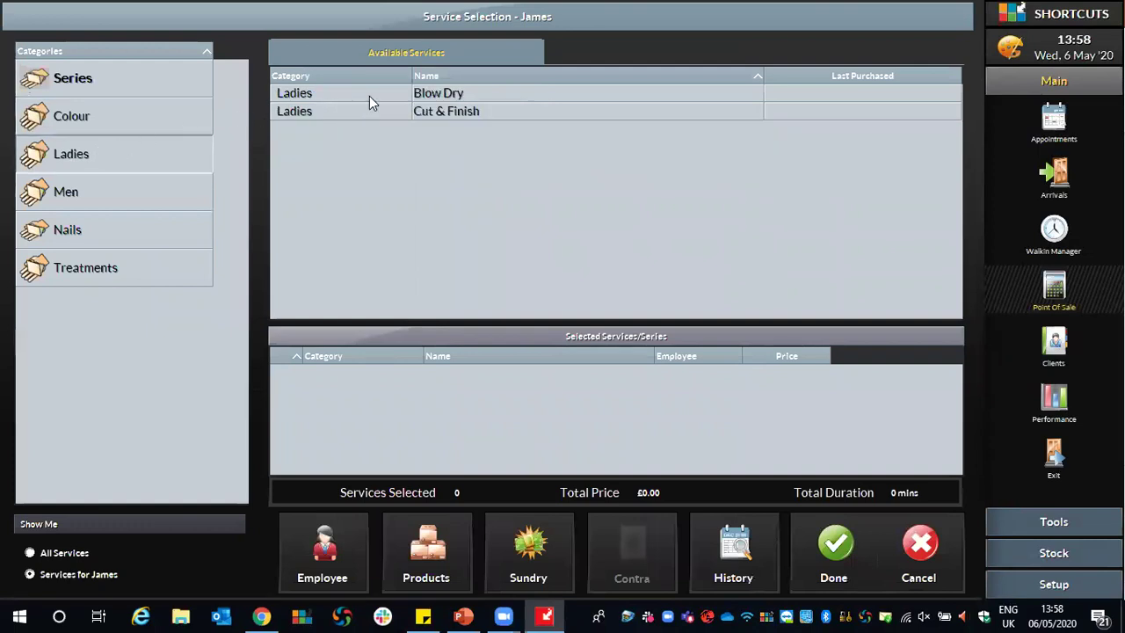
{"action": "left_click", "coordinate": [448, 93]}
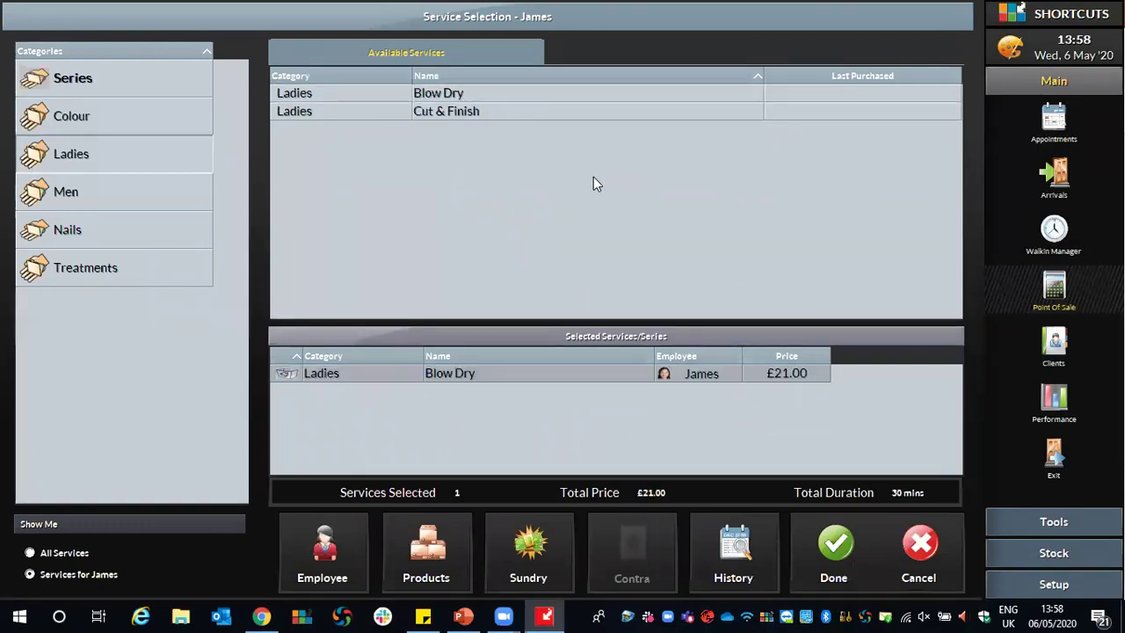
{"action": "left_click", "coordinate": [833, 553]}
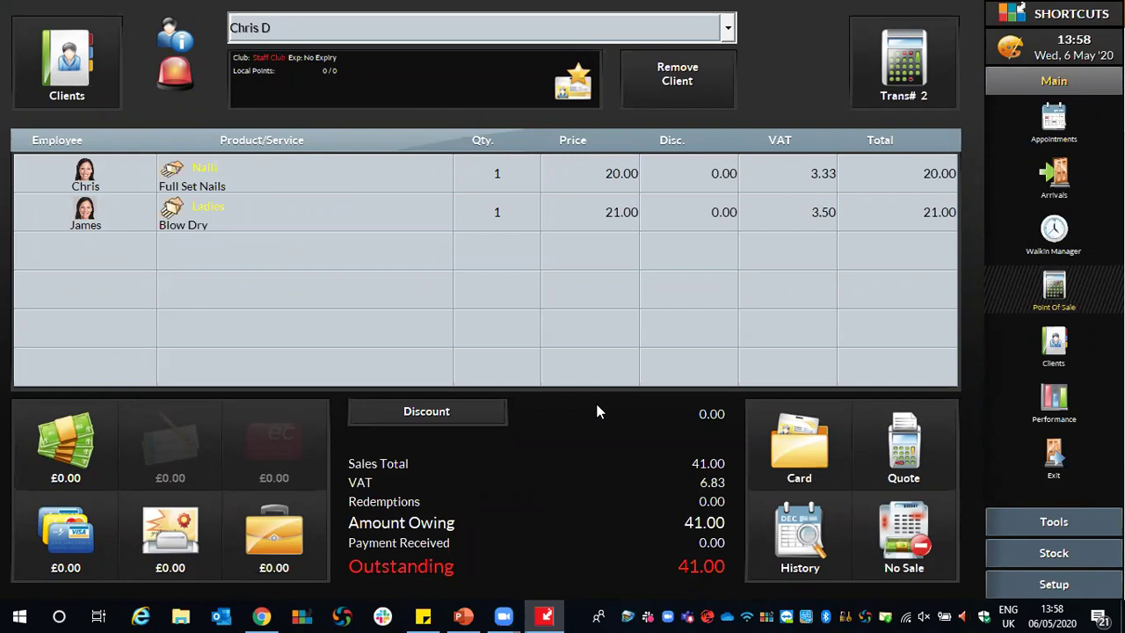
Add Redken Colour Magnetics Shampoo 250ml (19.95) on a new line for the stylist, then open its quantity.
{"action": "left_click", "coordinate": [293, 256]}
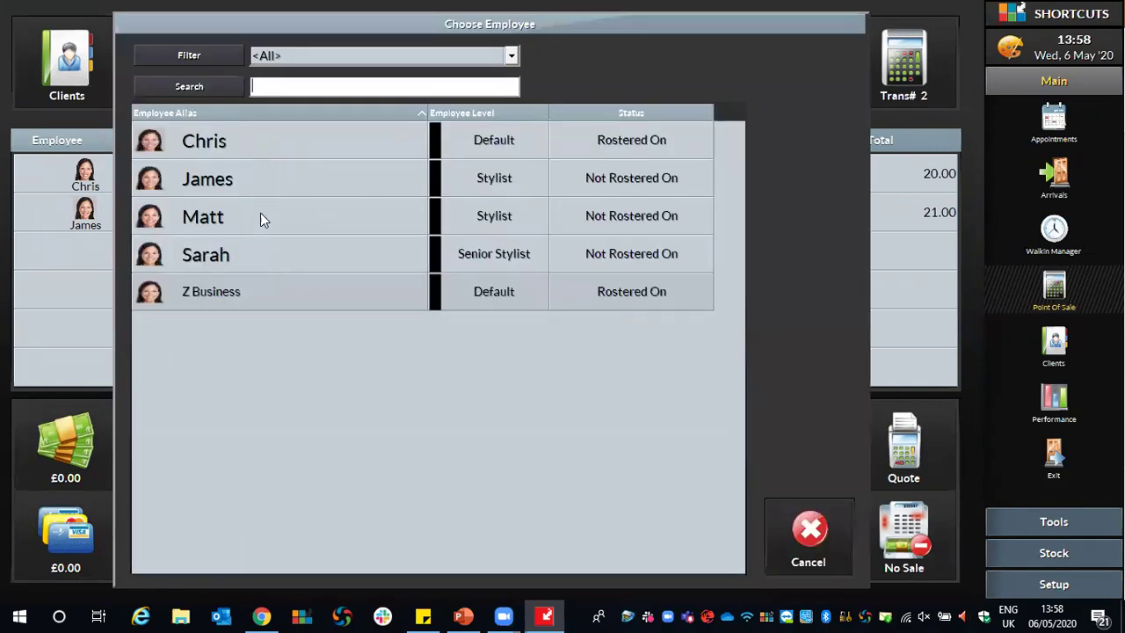
{"action": "left_click", "coordinate": [259, 188]}
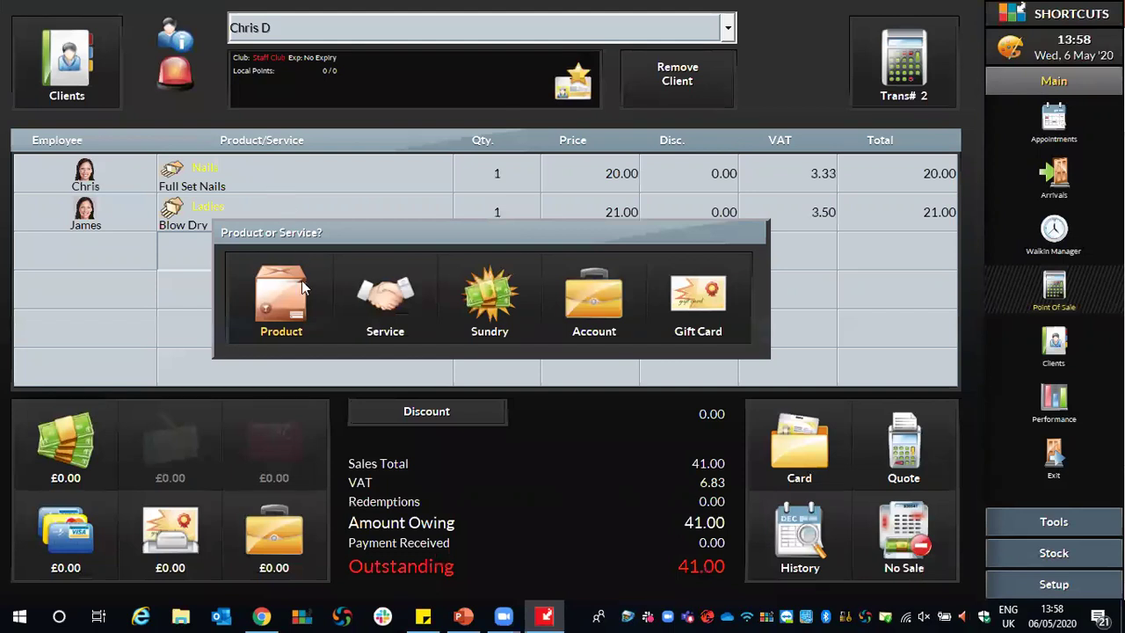
{"action": "left_click", "coordinate": [282, 321]}
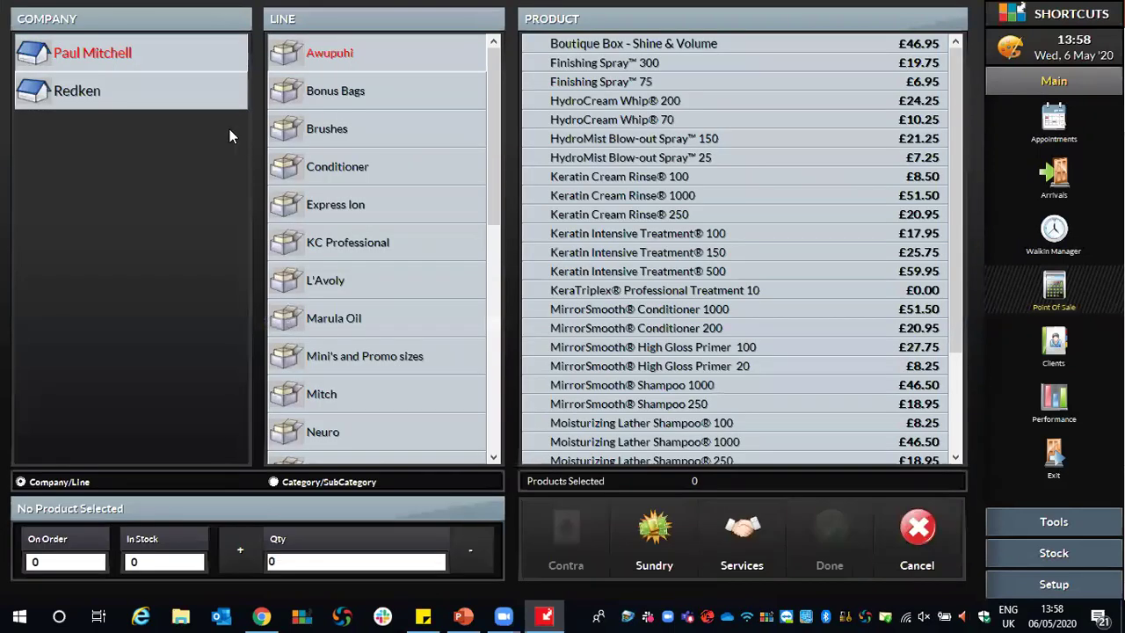
{"action": "left_click", "coordinate": [162, 95]}
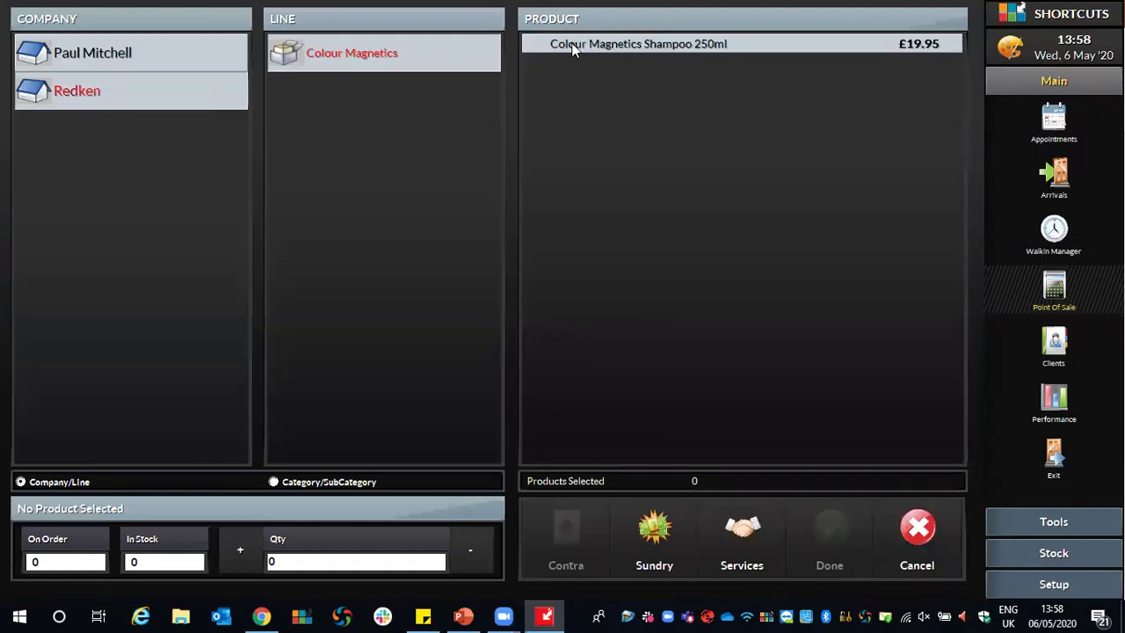
{"action": "left_click", "coordinate": [543, 44]}
{"action": "left_click", "coordinate": [831, 533]}
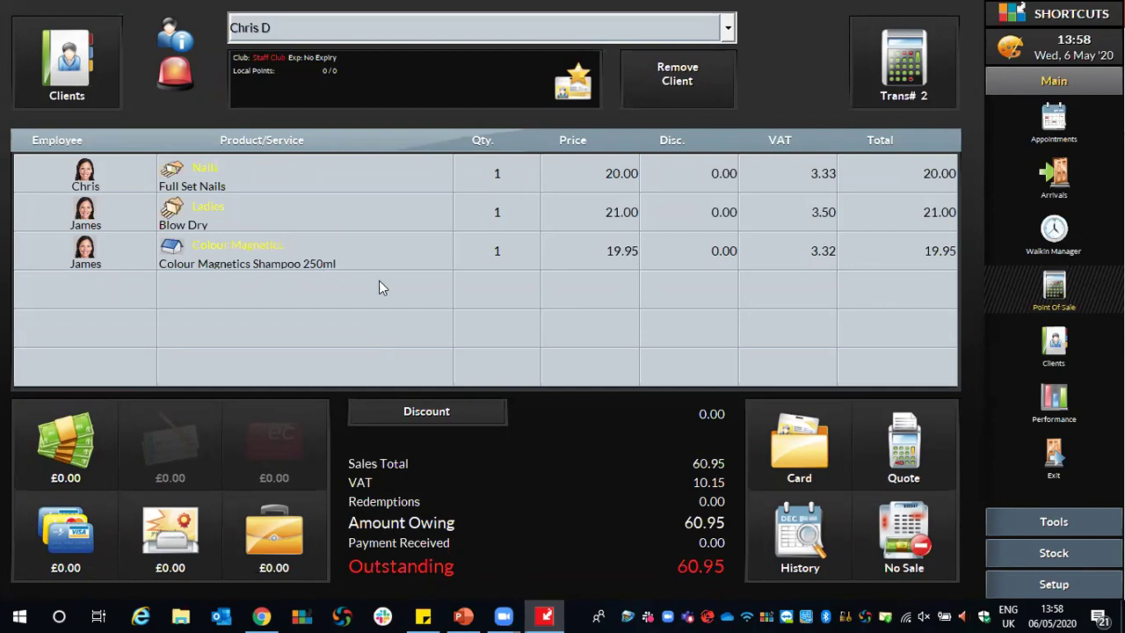
{"action": "left_click", "coordinate": [501, 252]}
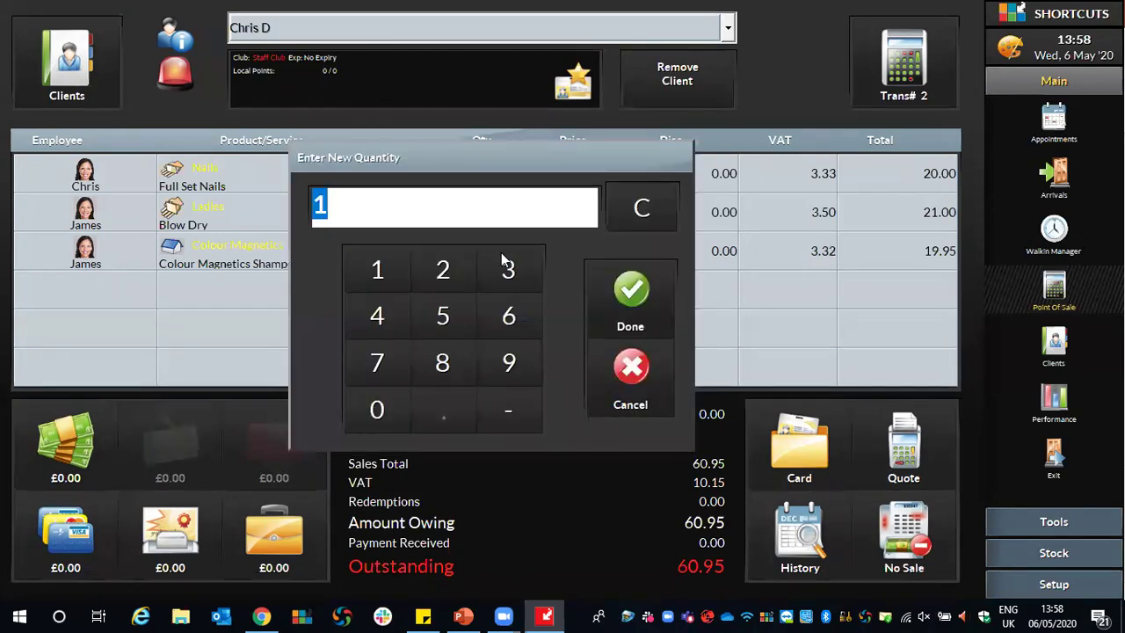
Set the shampoo quantity to 0 to remove it, returning the total to 41.00.
{"action": "left_click", "coordinate": [376, 409]}
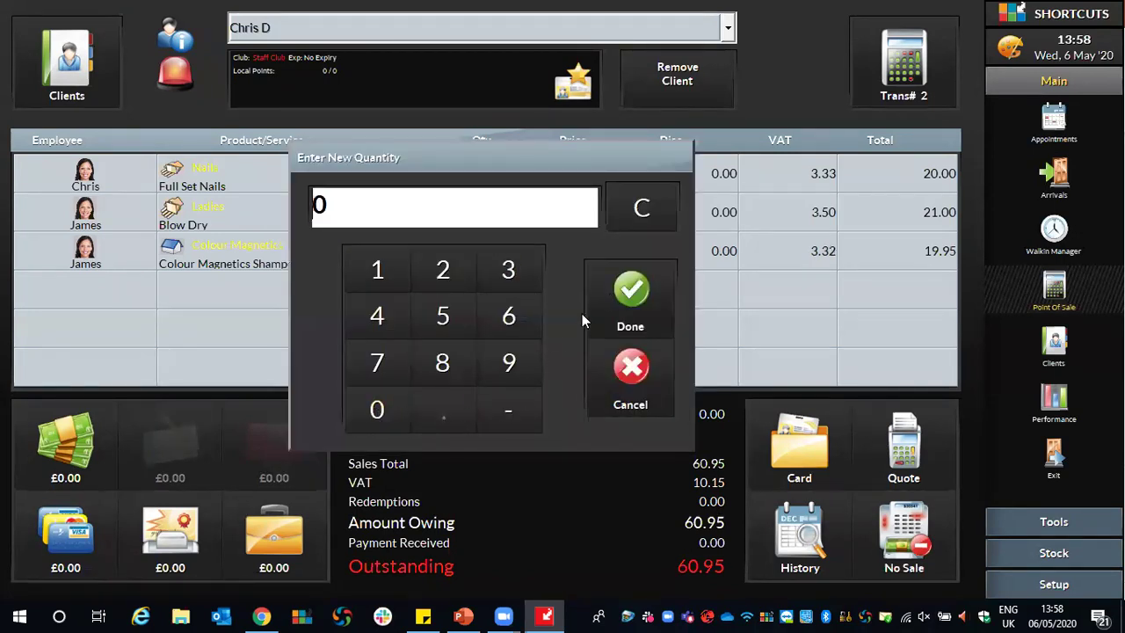
{"action": "left_click", "coordinate": [620, 295]}
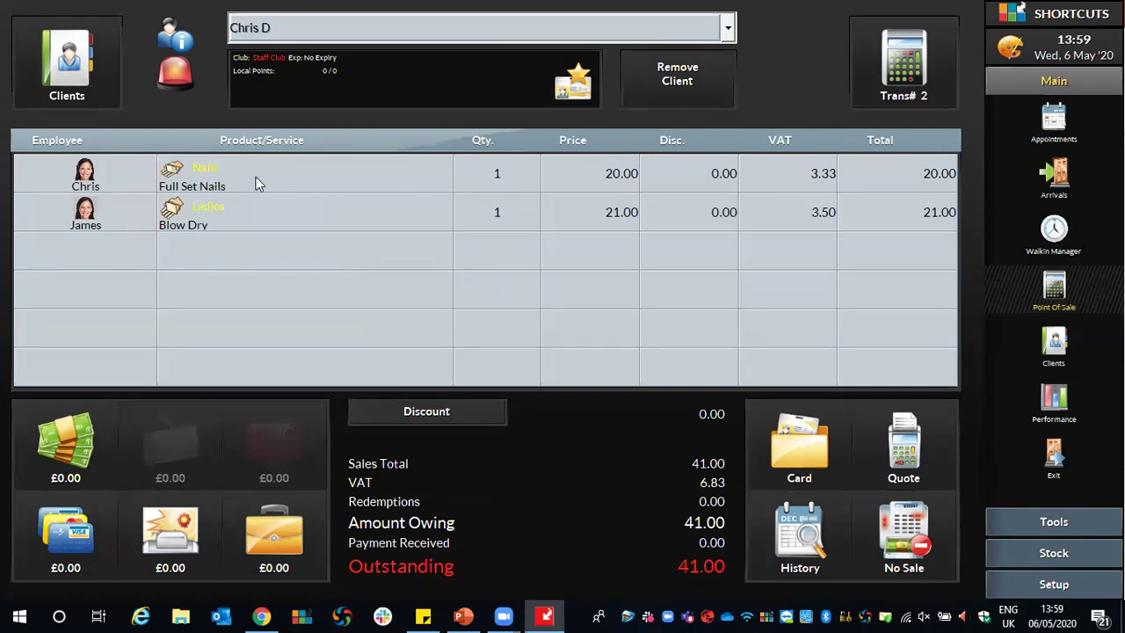
Apply a 10% Rework discount (2.00) to Full Set Nails, leaving 39.00 owing.
{"action": "left_click", "coordinate": [701, 176]}
{"action": "left_click", "coordinate": [244, 265]}
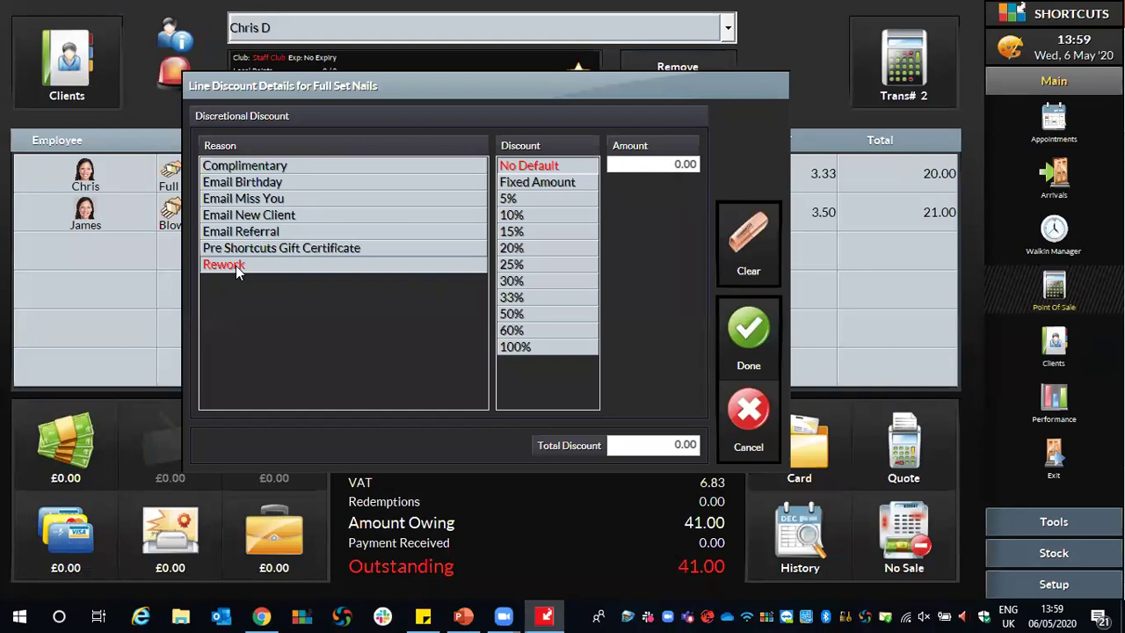
{"action": "left_click", "coordinate": [515, 217]}
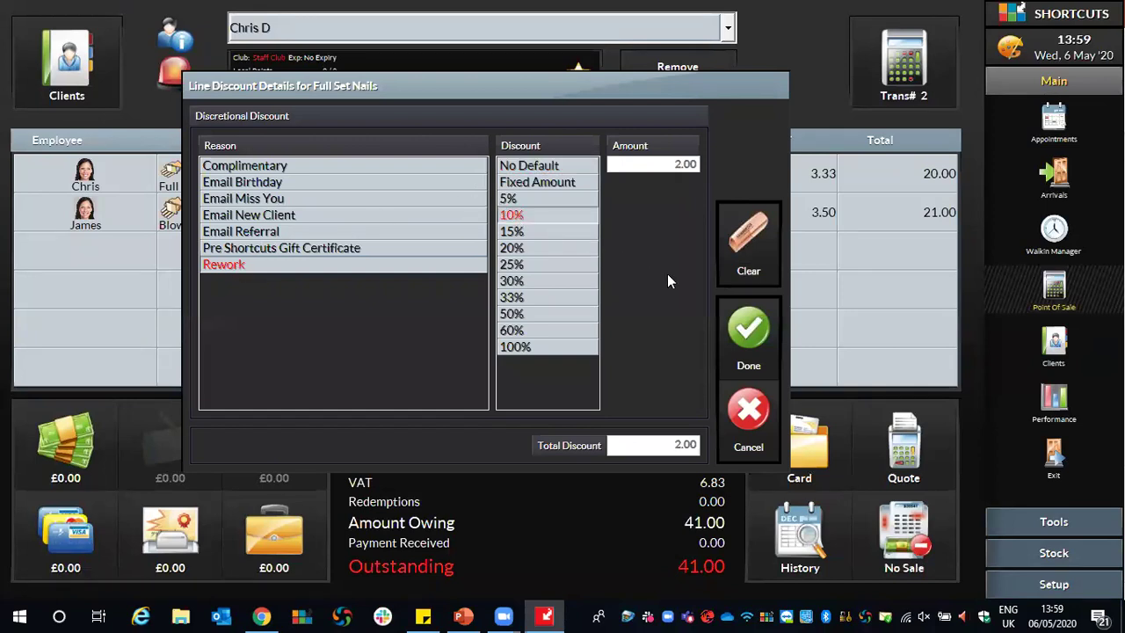
{"action": "left_click", "coordinate": [746, 331]}
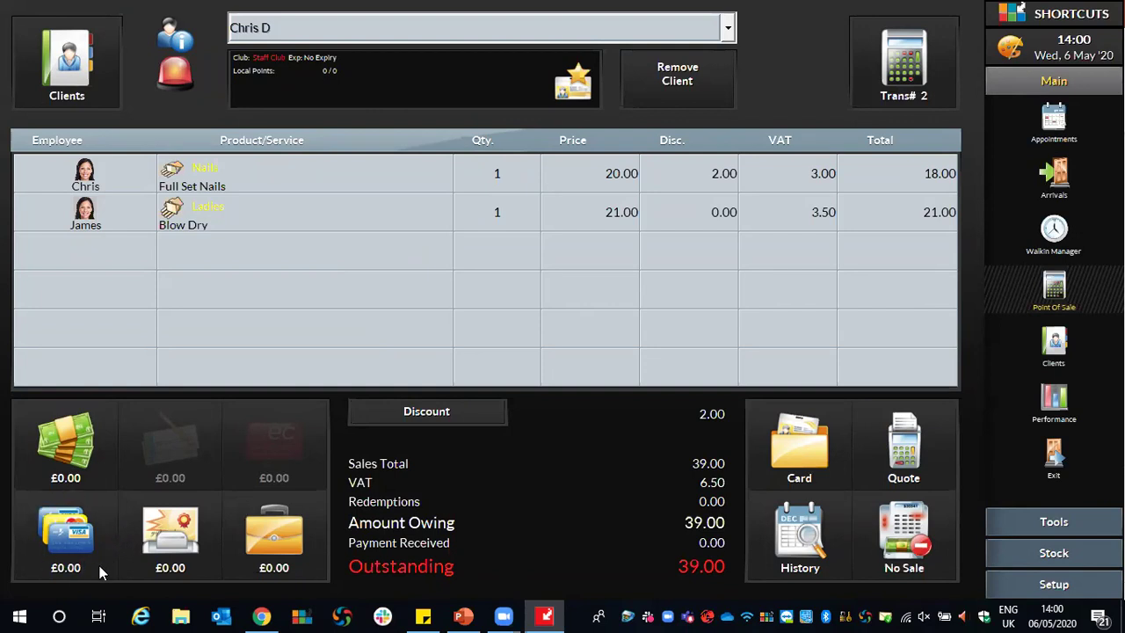
Take a £19.00 Credit/Debit Card payment, leaving £20.00 outstanding.
{"action": "left_click", "coordinate": [53, 537]}
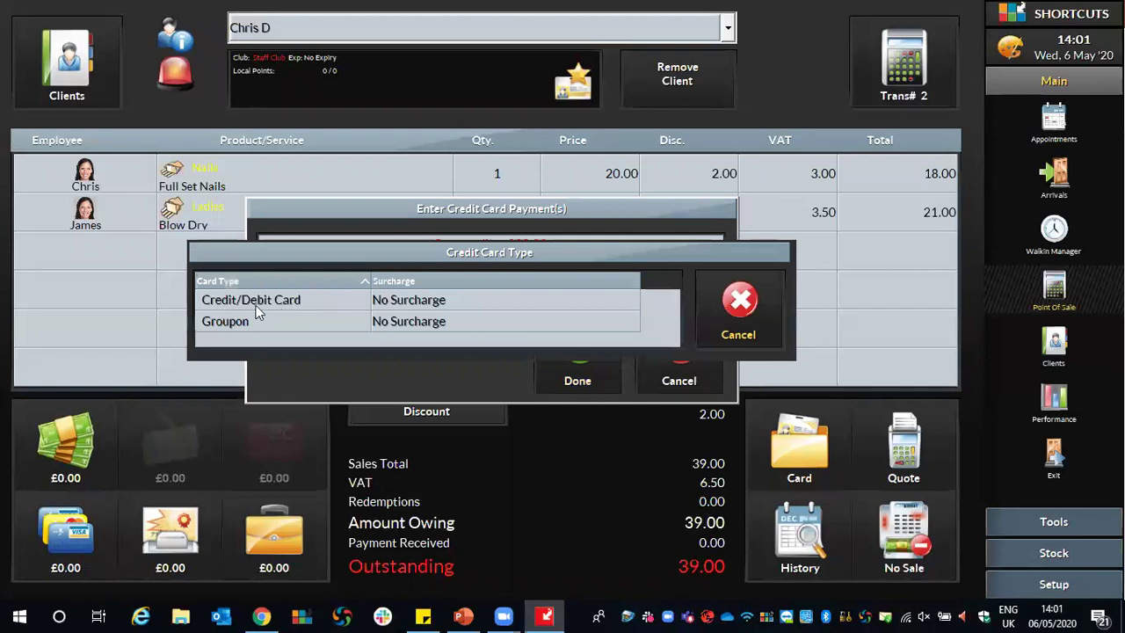
{"action": "left_click", "coordinate": [213, 307]}
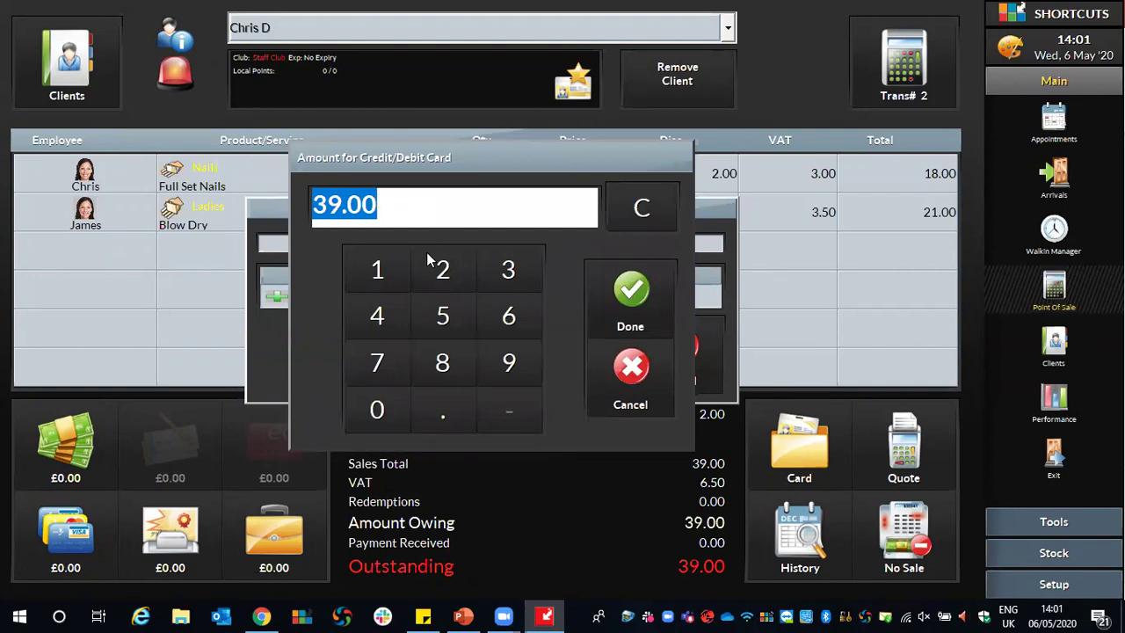
{"action": "left_click", "coordinate": [381, 269]}
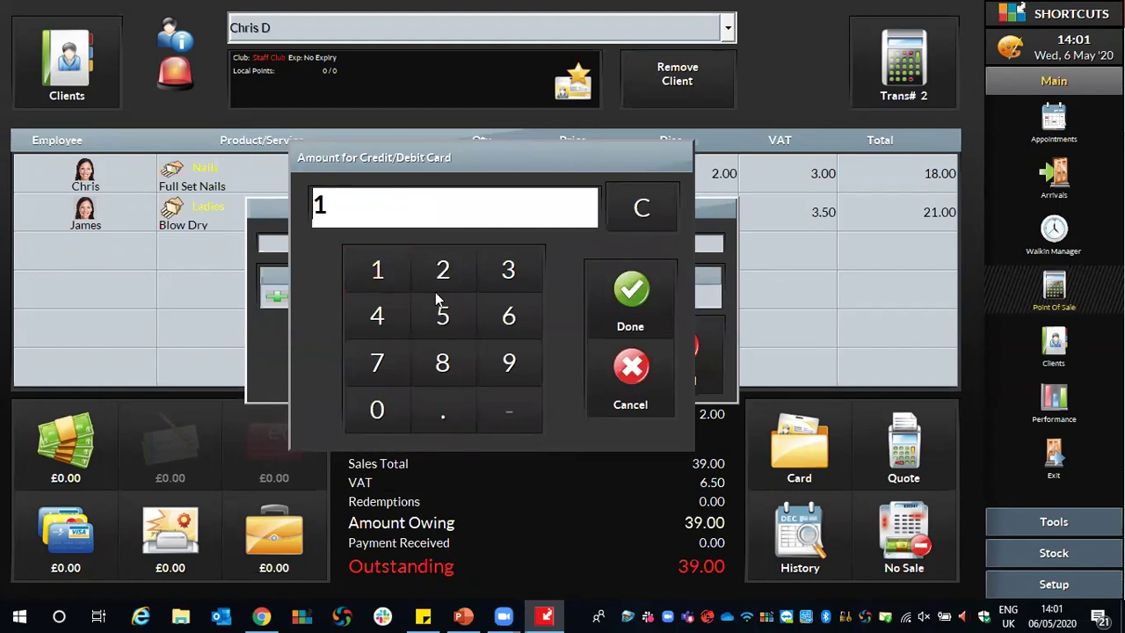
{"action": "left_click", "coordinate": [506, 360]}
{"action": "left_click", "coordinate": [637, 287]}
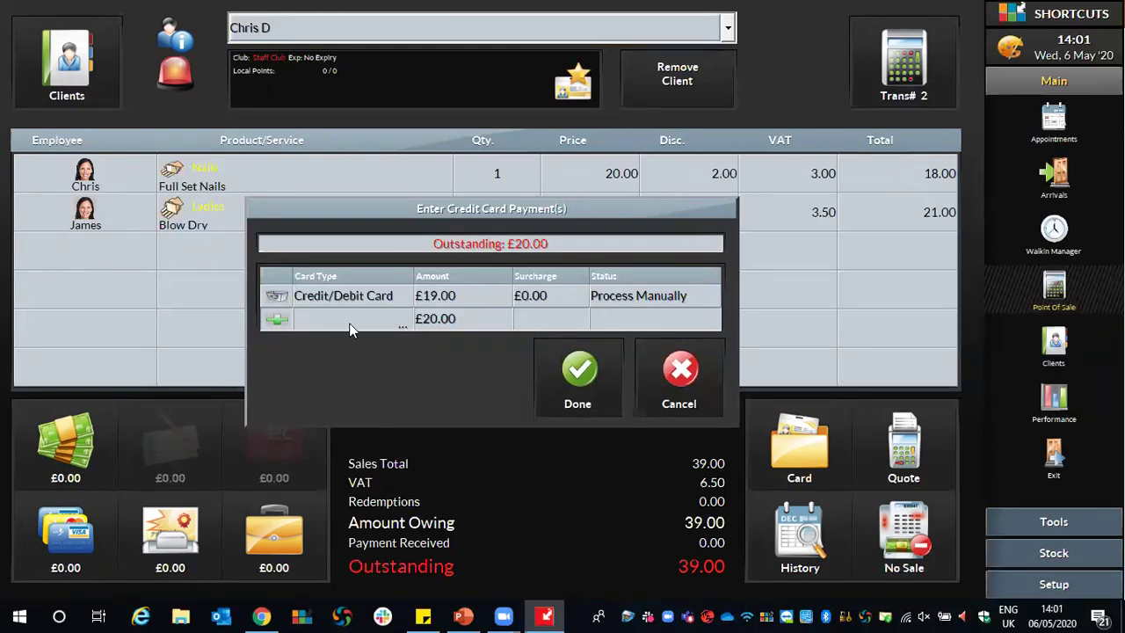
{"action": "left_click", "coordinate": [587, 362]}
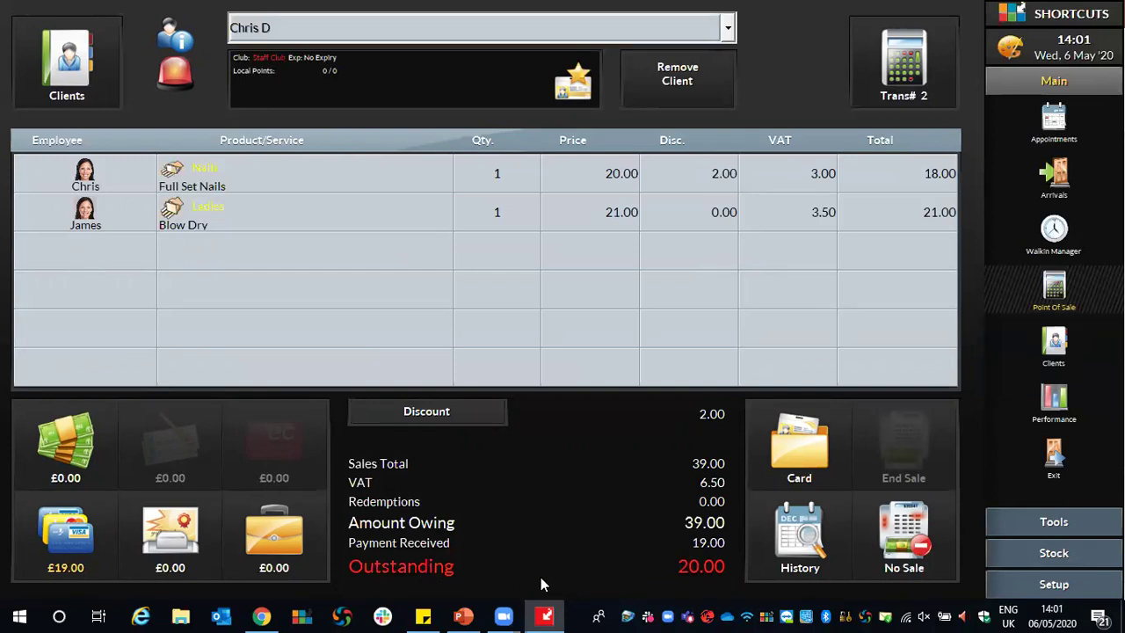
Take the remaining £20.00 in cash and skip the Future Appointments rebooking prompt.
{"action": "left_click", "coordinate": [77, 436]}
{"action": "left_click_drag", "start_coordinate": [449, 218], "coordinate": [353, 237]}
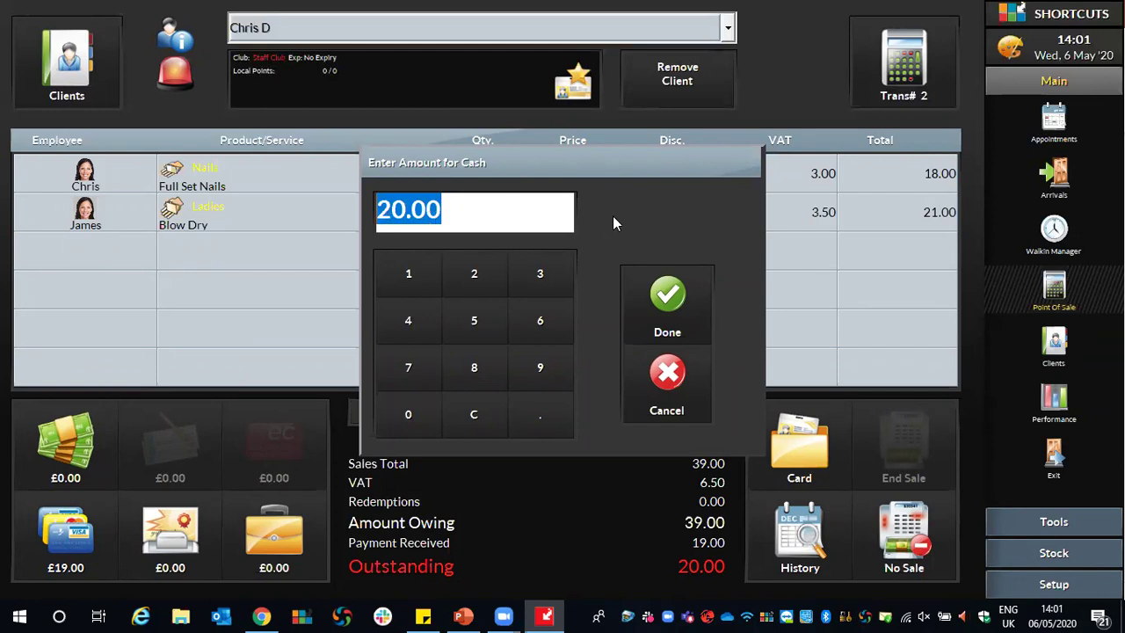
{"action": "left_click", "coordinate": [668, 299]}
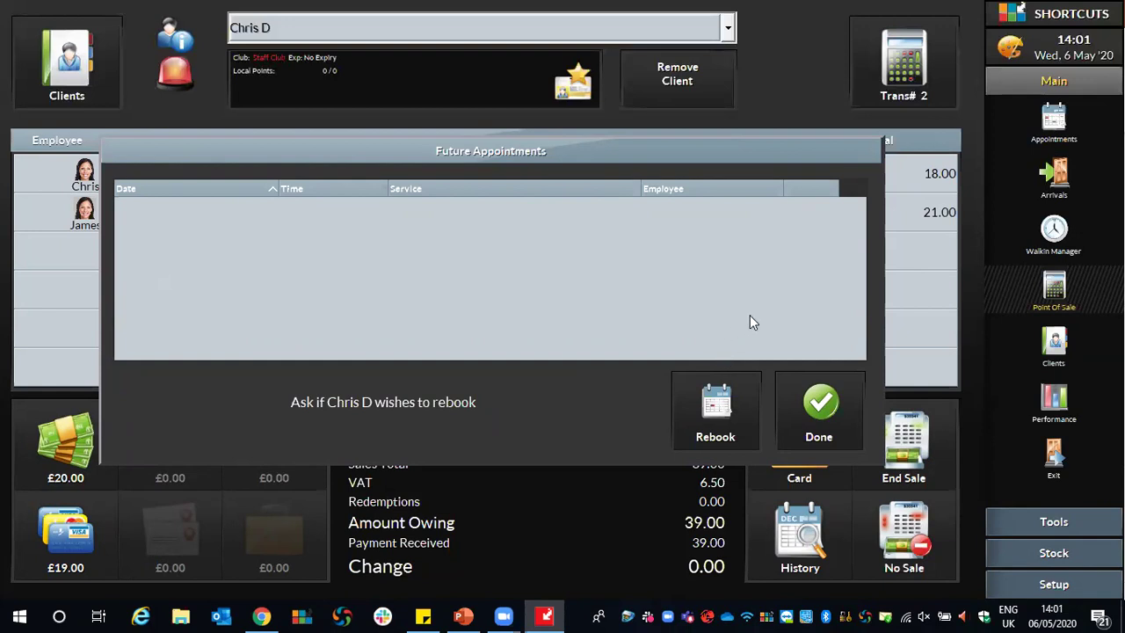
{"action": "left_click", "coordinate": [820, 417]}
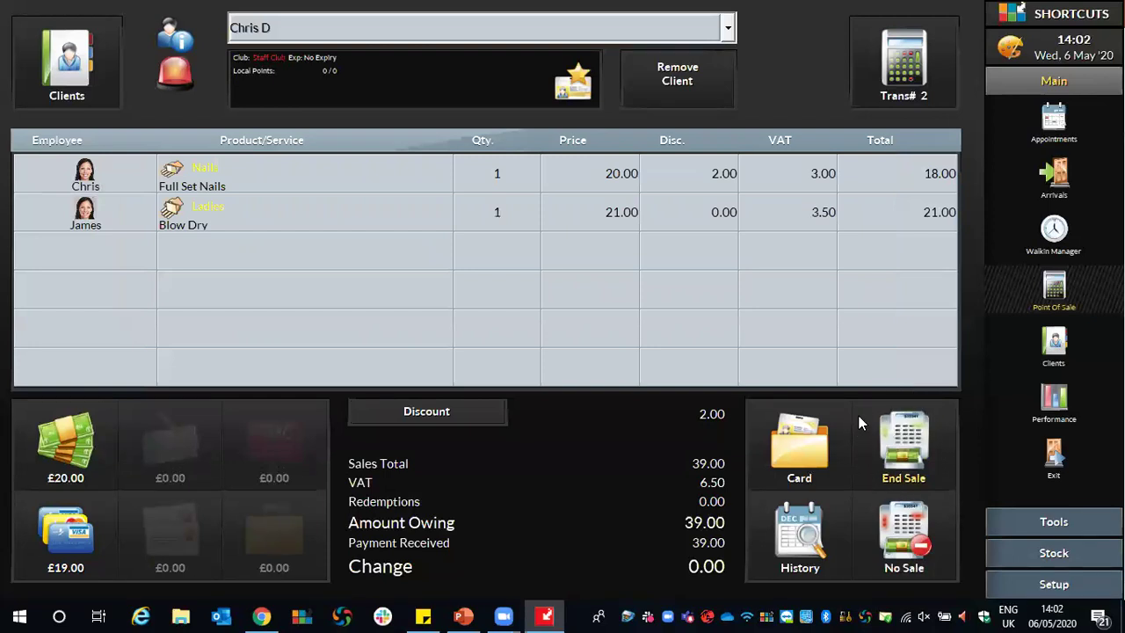
End the 39.00 sale and switch to the Appointments diary.
{"action": "left_click", "coordinate": [900, 462]}
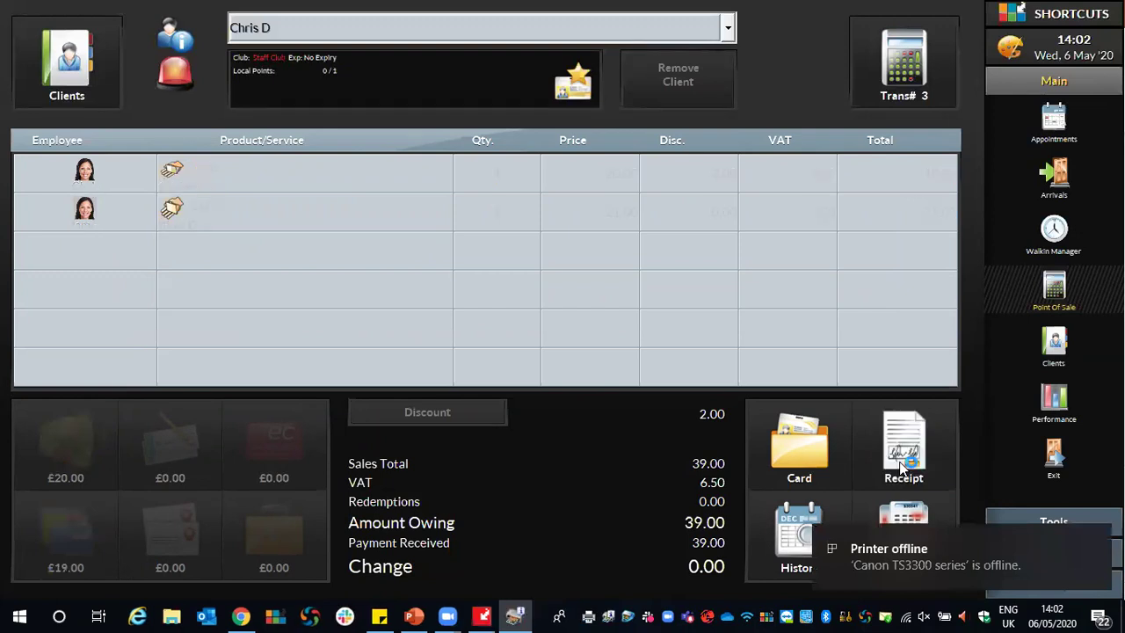
{"action": "left_click", "coordinate": [1063, 123]}
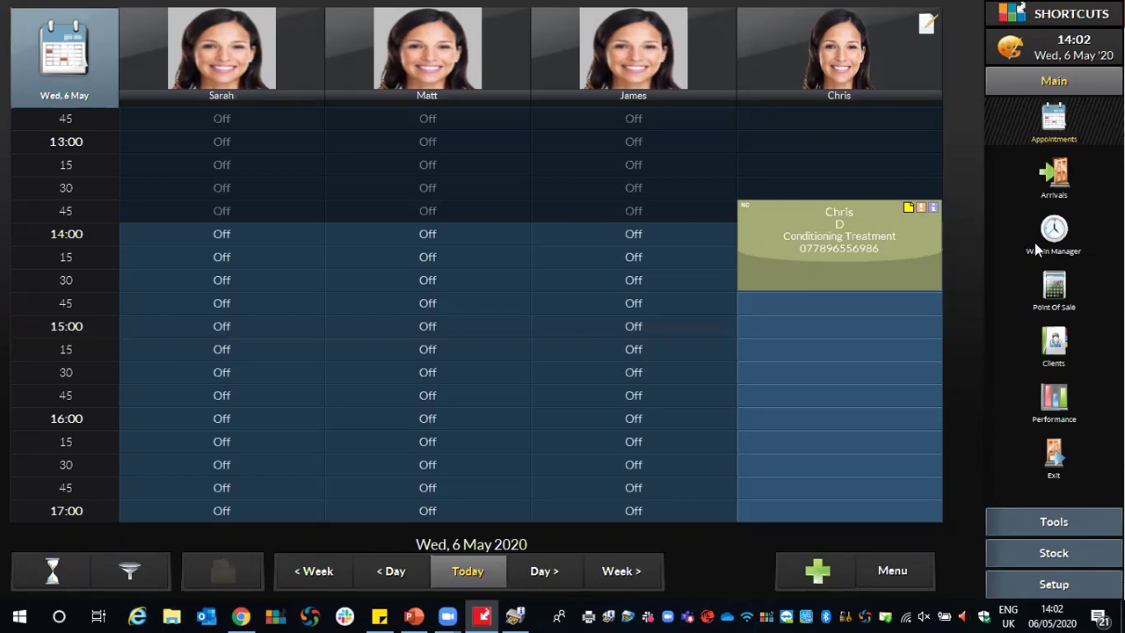
Start Point of Sale transaction 3 with a different client attached and begin a new sale line.
{"action": "left_click", "coordinate": [1055, 290]}
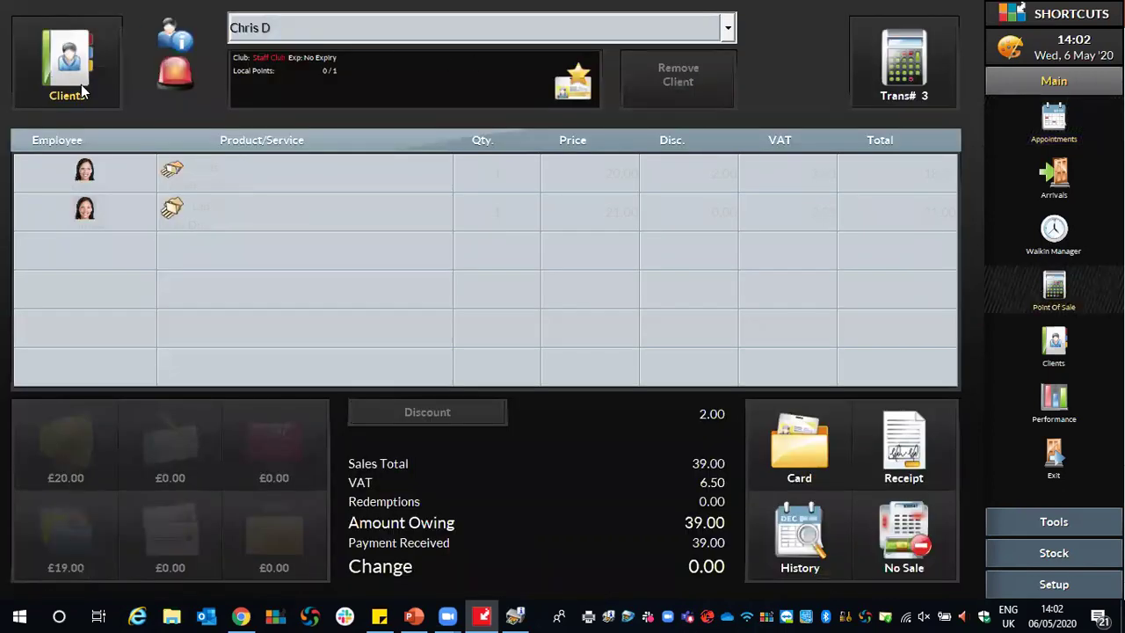
{"action": "left_click", "coordinate": [67, 58]}
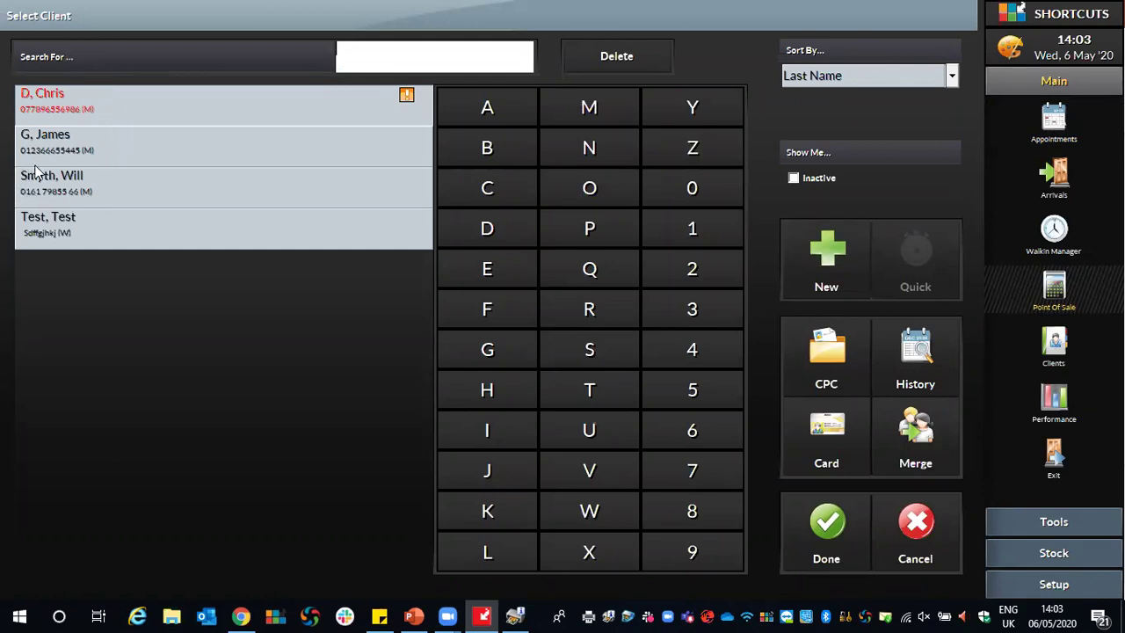
{"action": "left_click", "coordinate": [83, 172]}
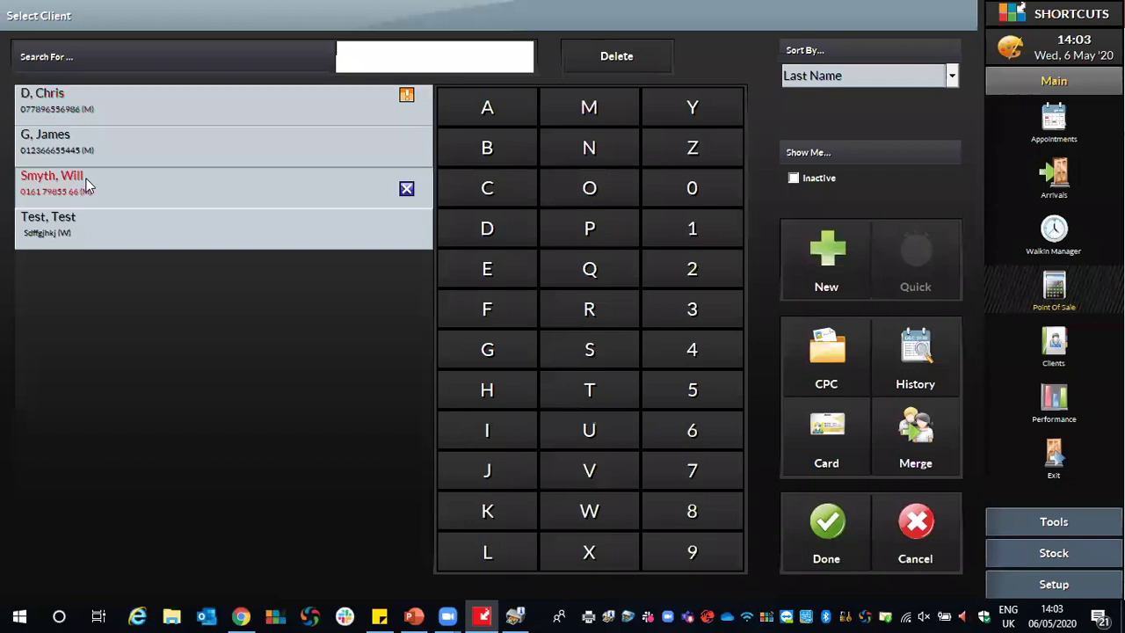
{"action": "left_click", "coordinate": [830, 523]}
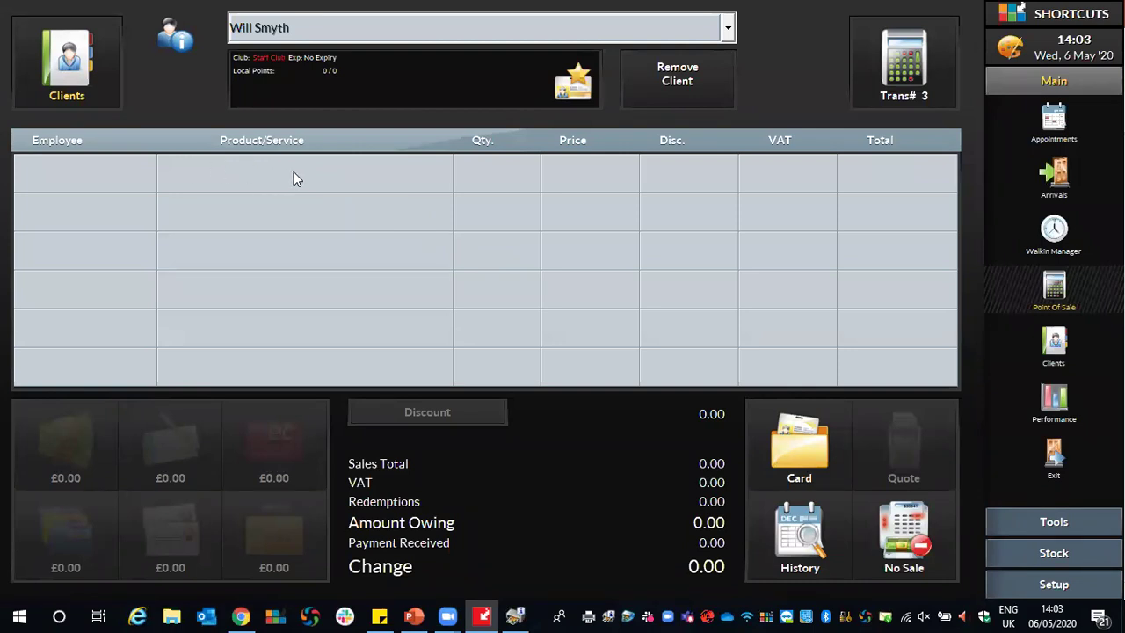
{"action": "left_click", "coordinate": [246, 175]}
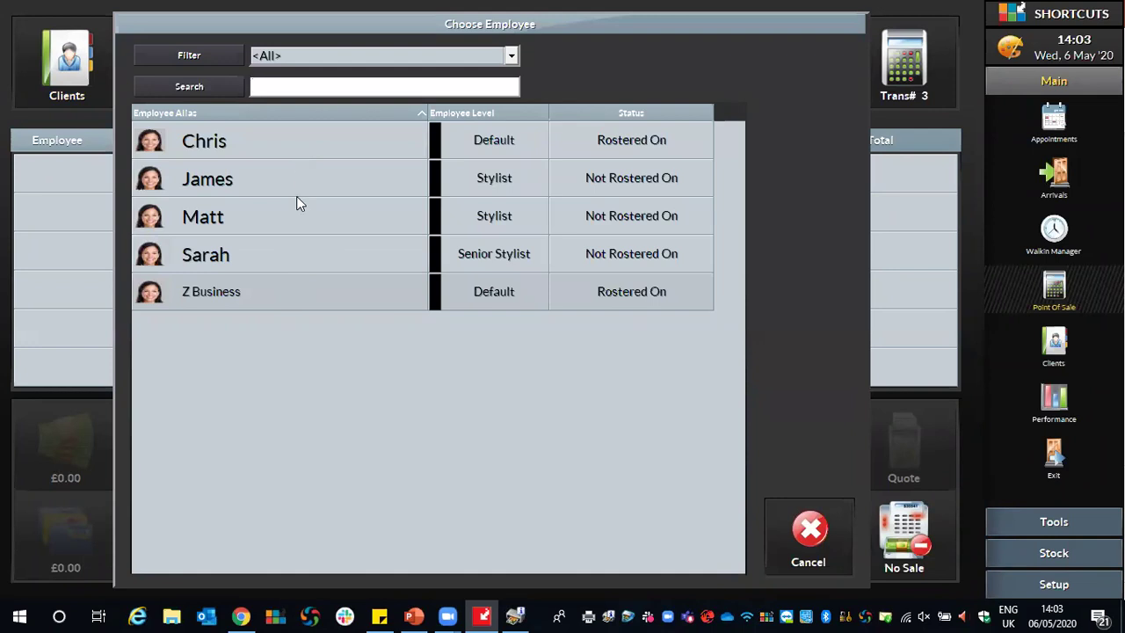
Add a £100 Pay To Account line under Z Business to the sale.
{"action": "left_click", "coordinate": [303, 281]}
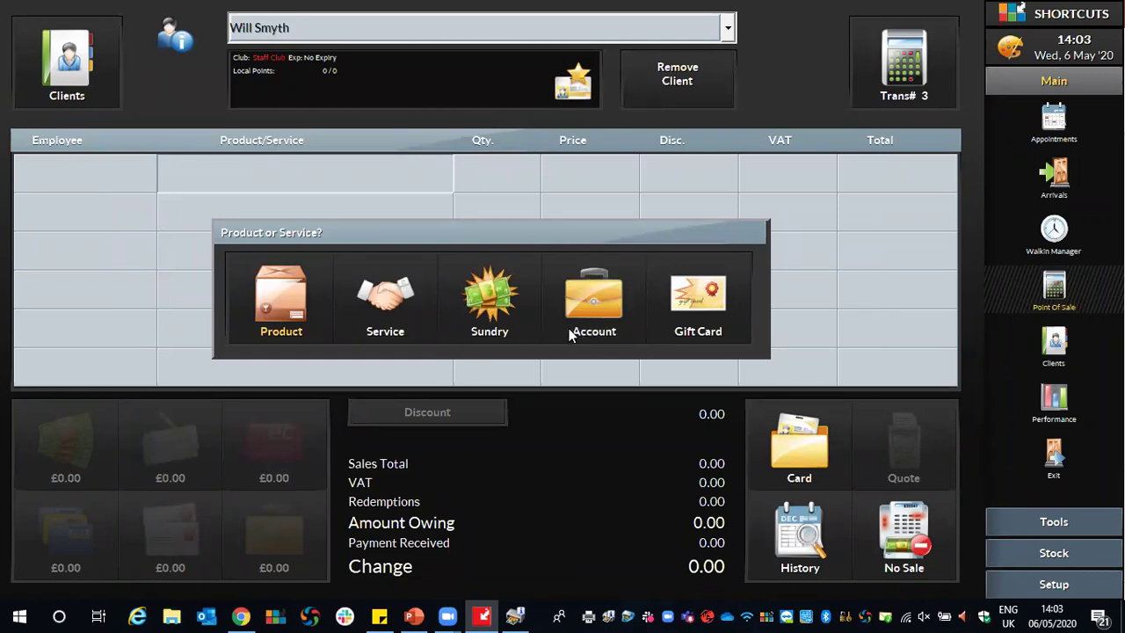
{"action": "left_click", "coordinate": [590, 290]}
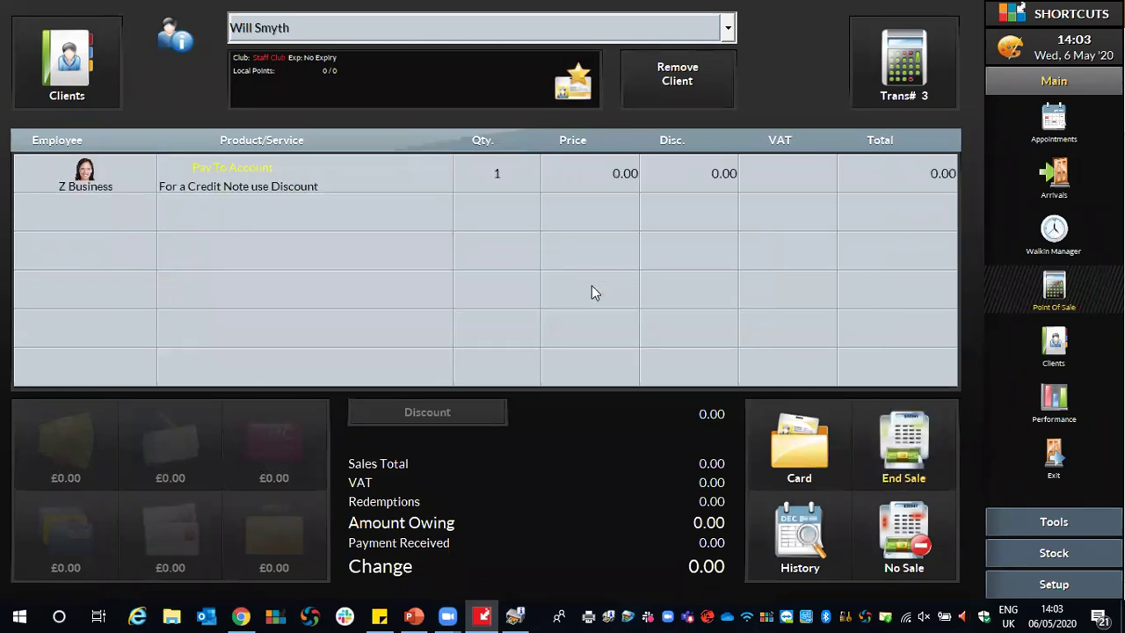
{"action": "left_click", "coordinate": [613, 175]}
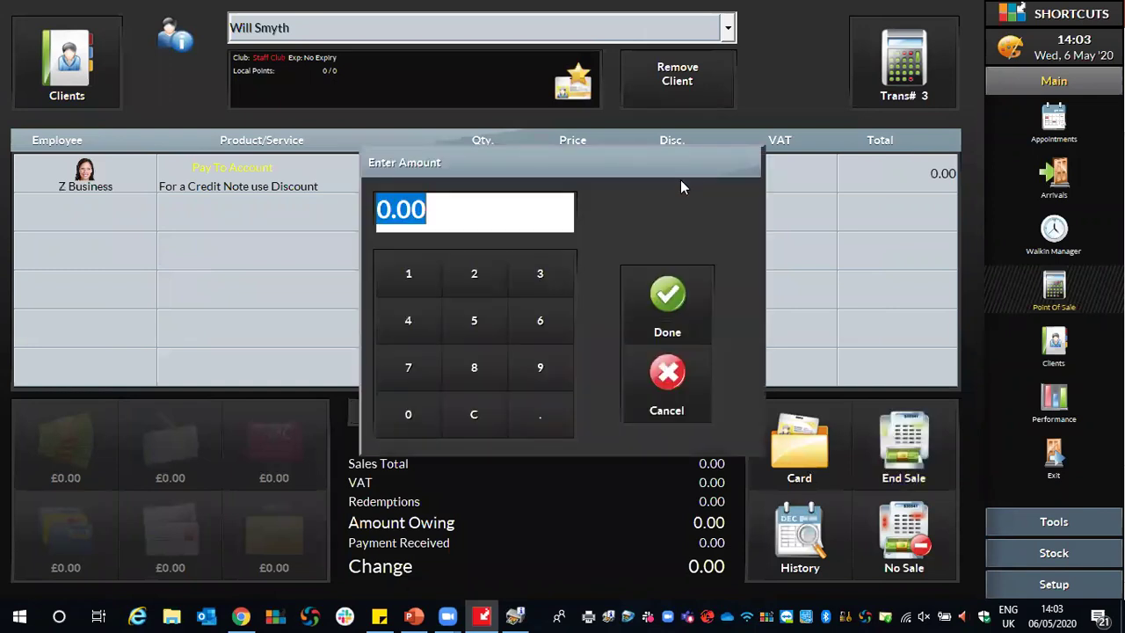
{"action": "type", "text": "100"}
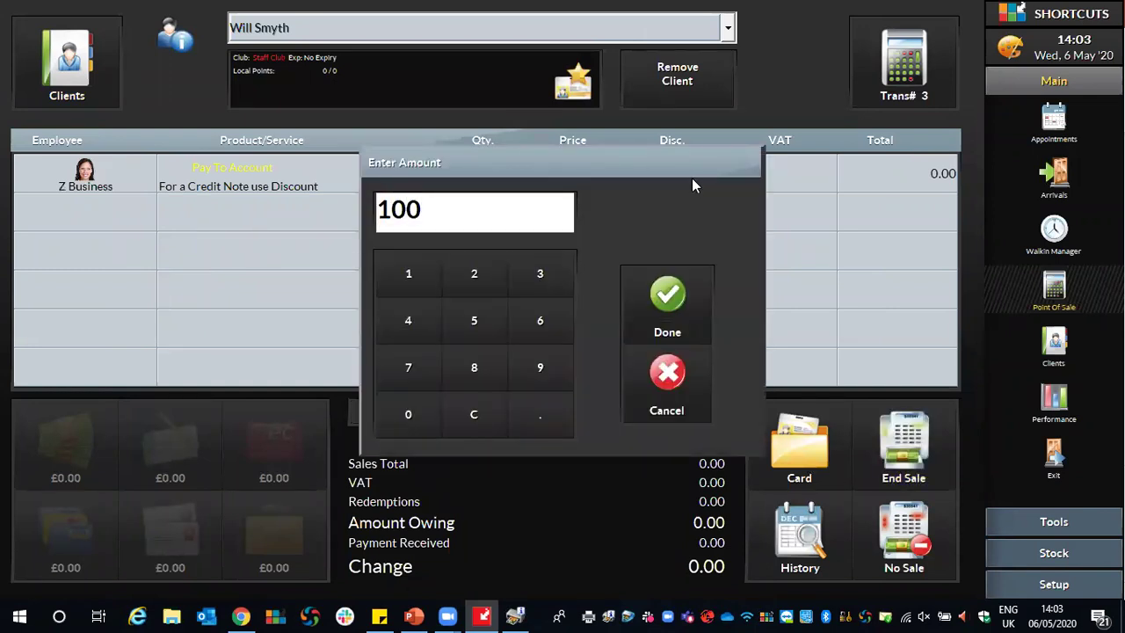
{"action": "left_click", "coordinate": [687, 281]}
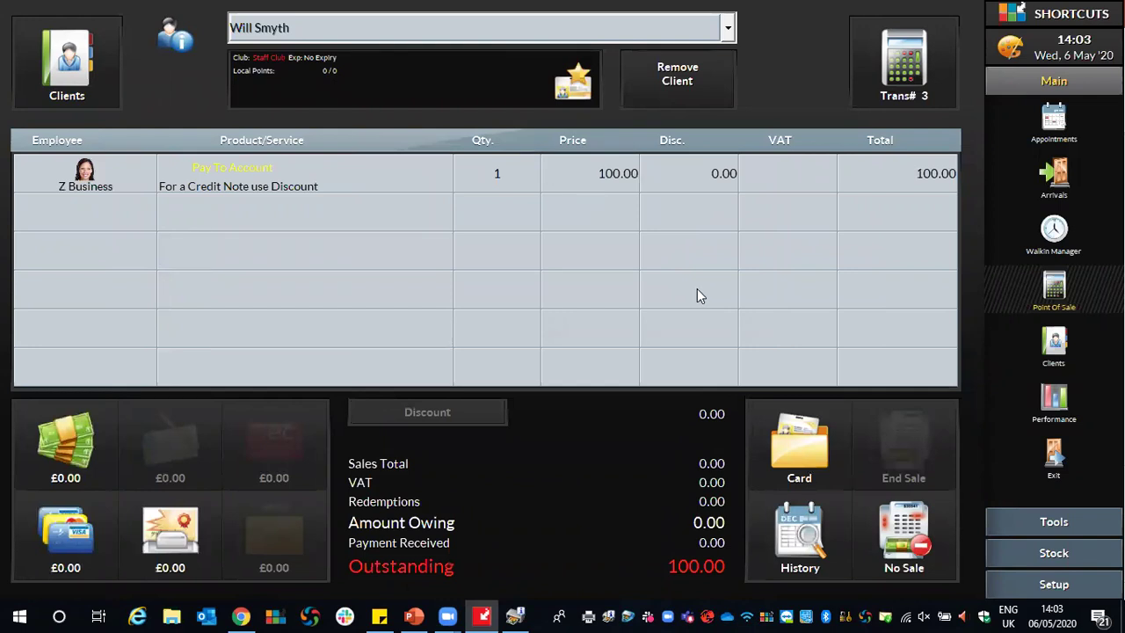
Pay the full £100.00 by credit/debit card and end the sale.
{"action": "left_click", "coordinate": [59, 532]}
{"action": "left_click", "coordinate": [249, 302]}
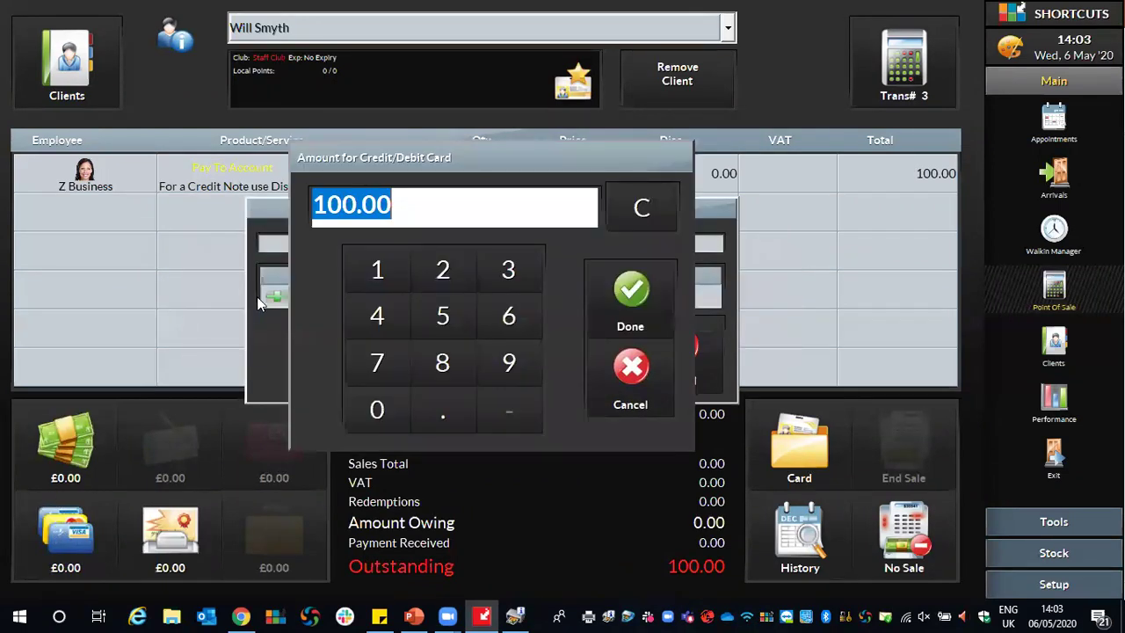
{"action": "left_click", "coordinate": [630, 295]}
{"action": "left_click", "coordinate": [668, 296]}
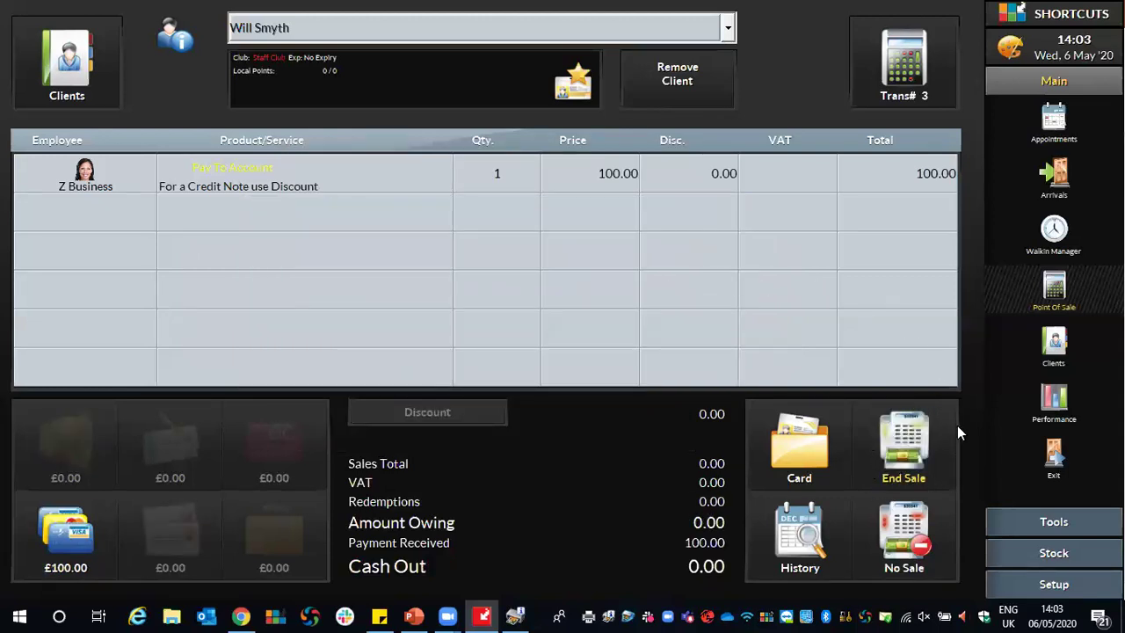
{"action": "left_click", "coordinate": [911, 433]}
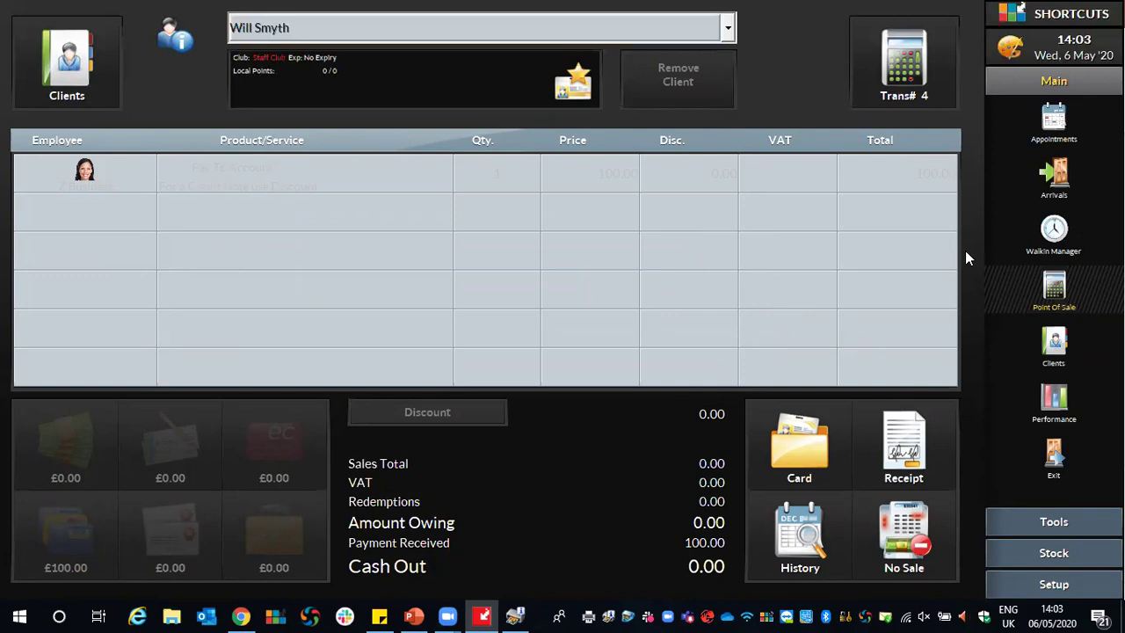
{"action": "left_click", "coordinate": [1059, 346]}
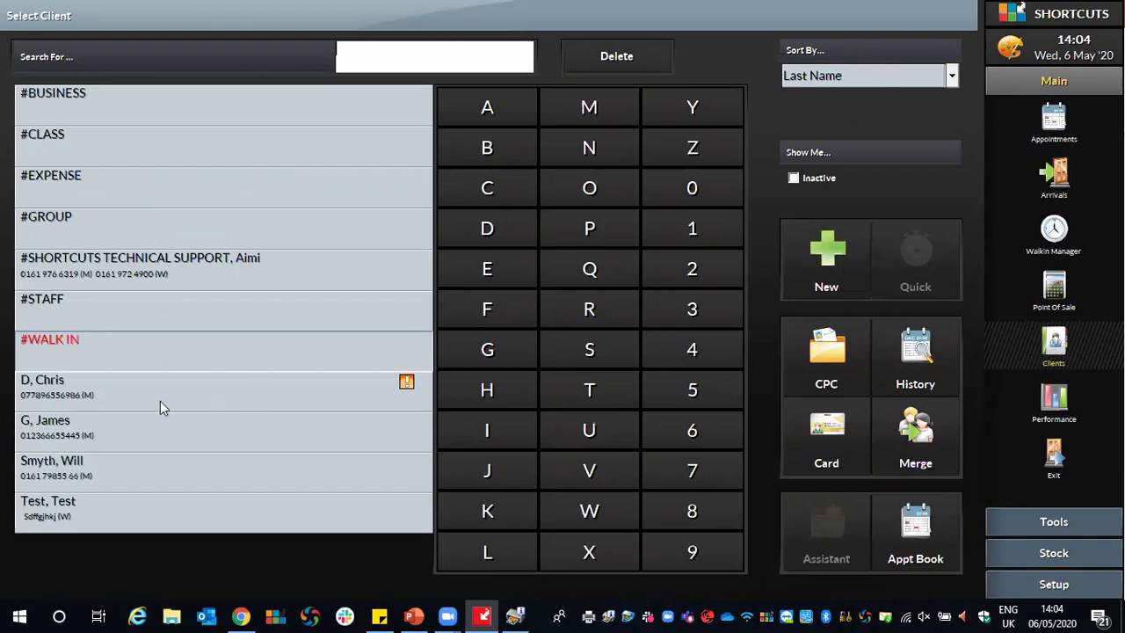
Confirm the client's summary shows £100.00 owed to client, then return to the appointment book.
{"action": "left_click", "coordinate": [91, 466]}
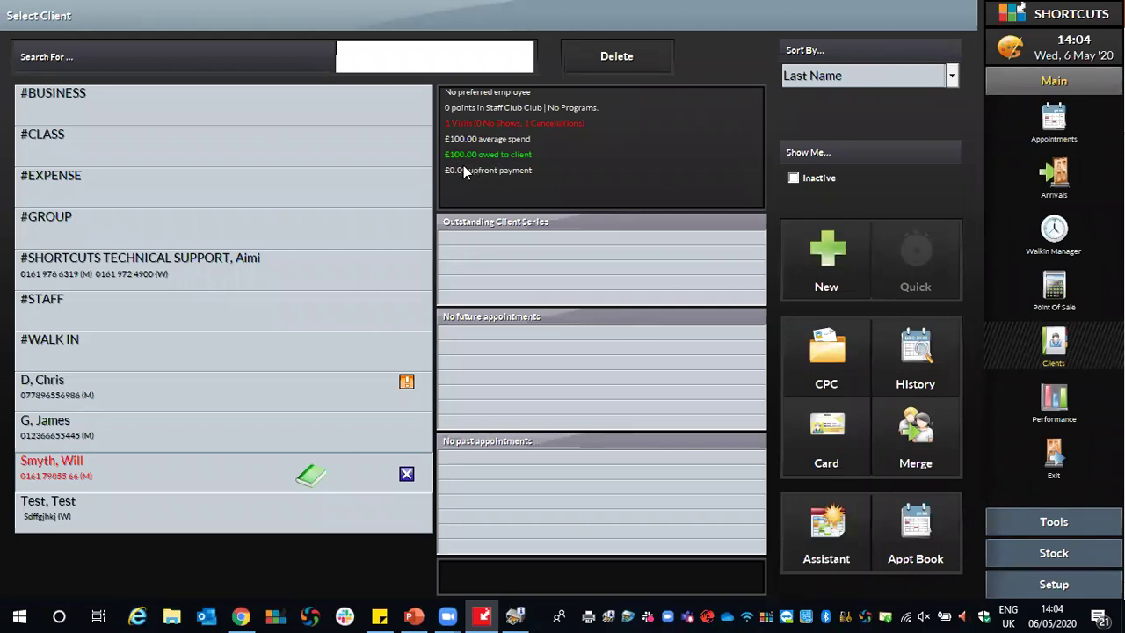
{"action": "left_click", "coordinate": [1053, 127]}
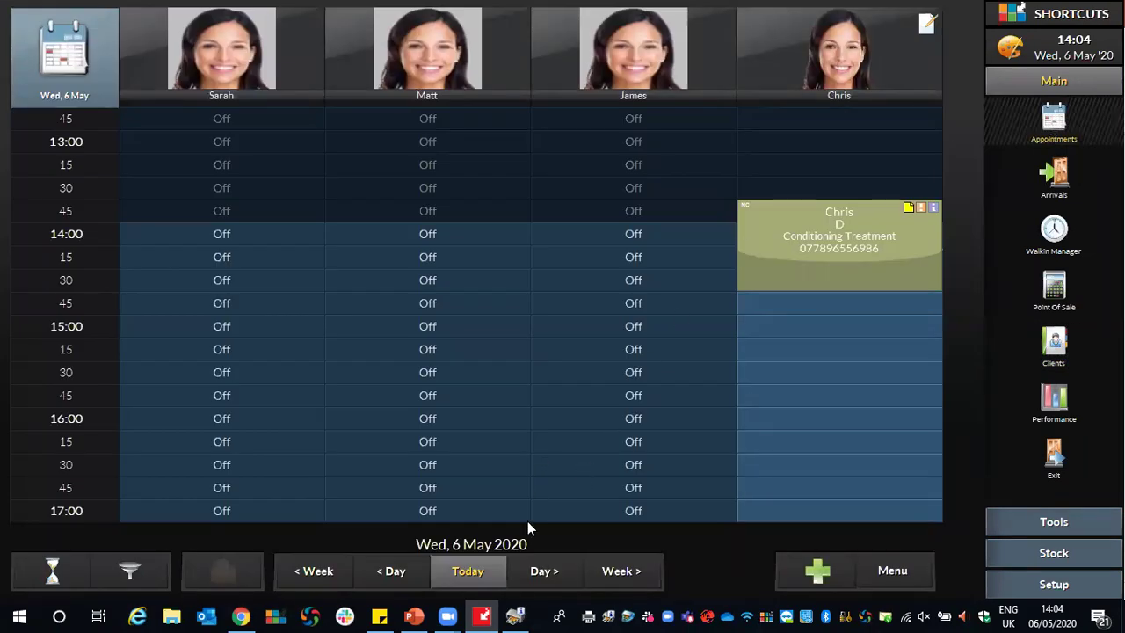
Book the client for Full Set Nails at 15:00, tagged R Request Client.
{"action": "left_click", "coordinate": [761, 327]}
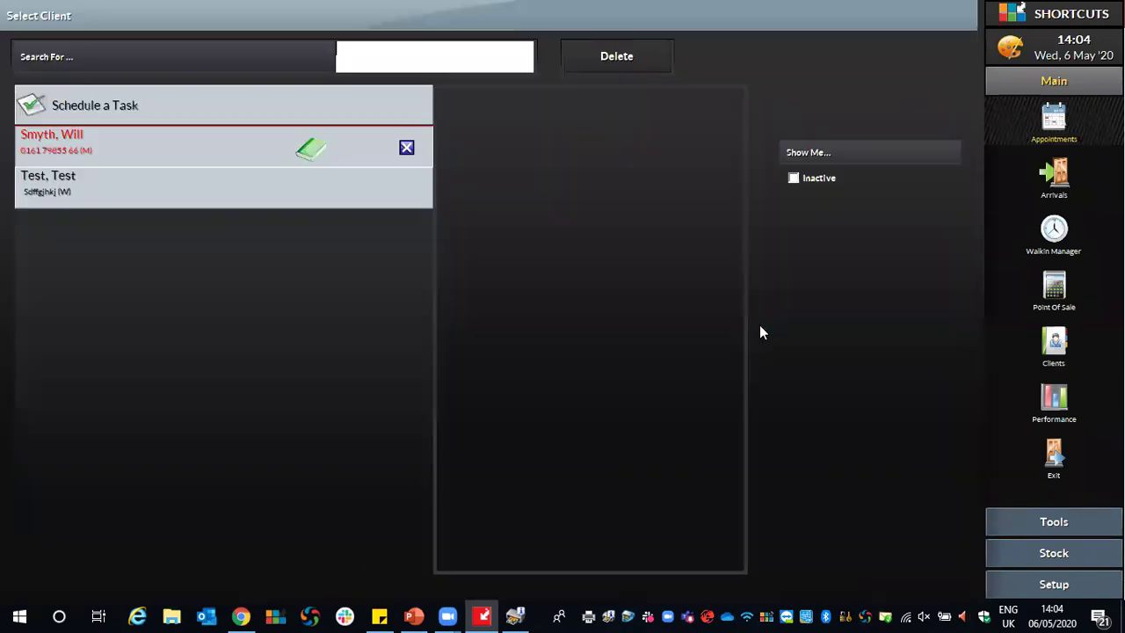
{"action": "left_click", "coordinate": [254, 151]}
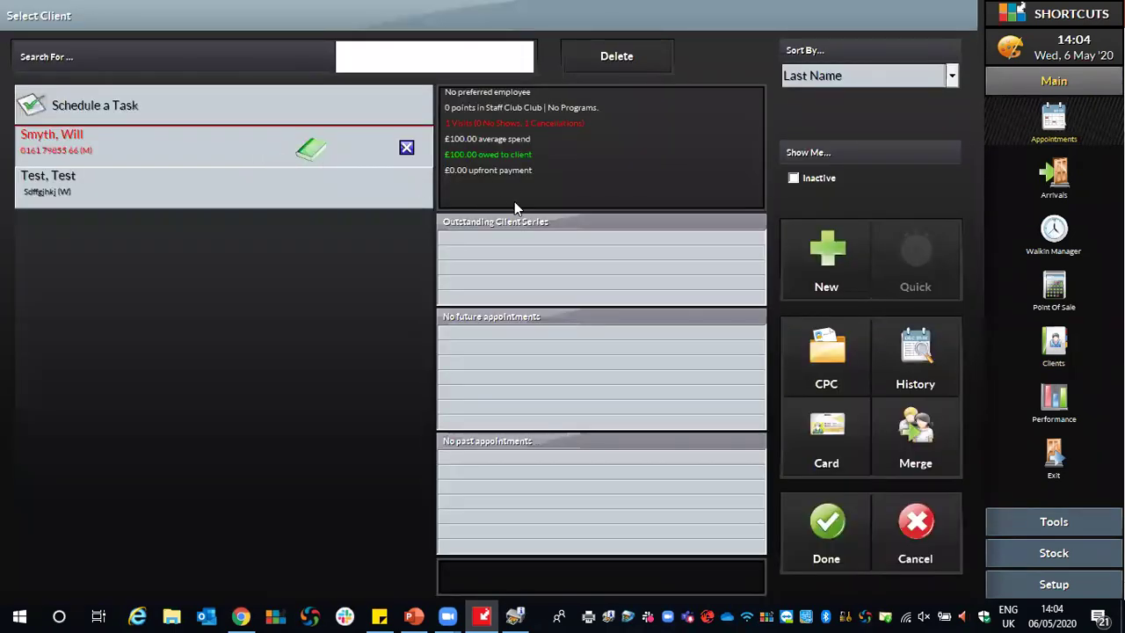
{"action": "left_click", "coordinate": [844, 520]}
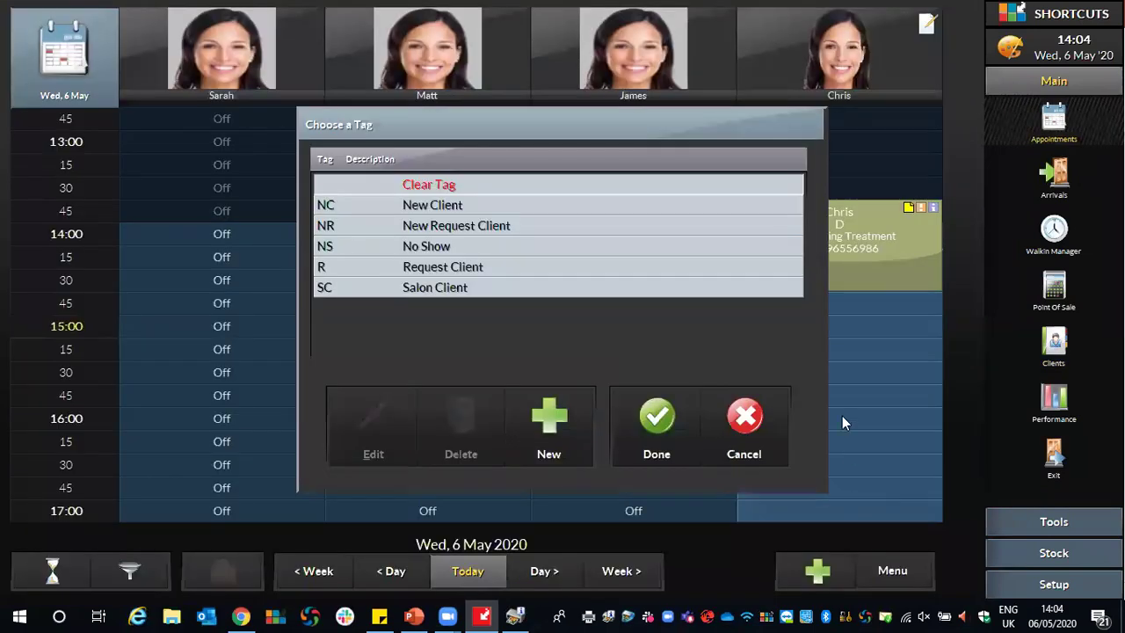
{"action": "left_click", "coordinate": [534, 273]}
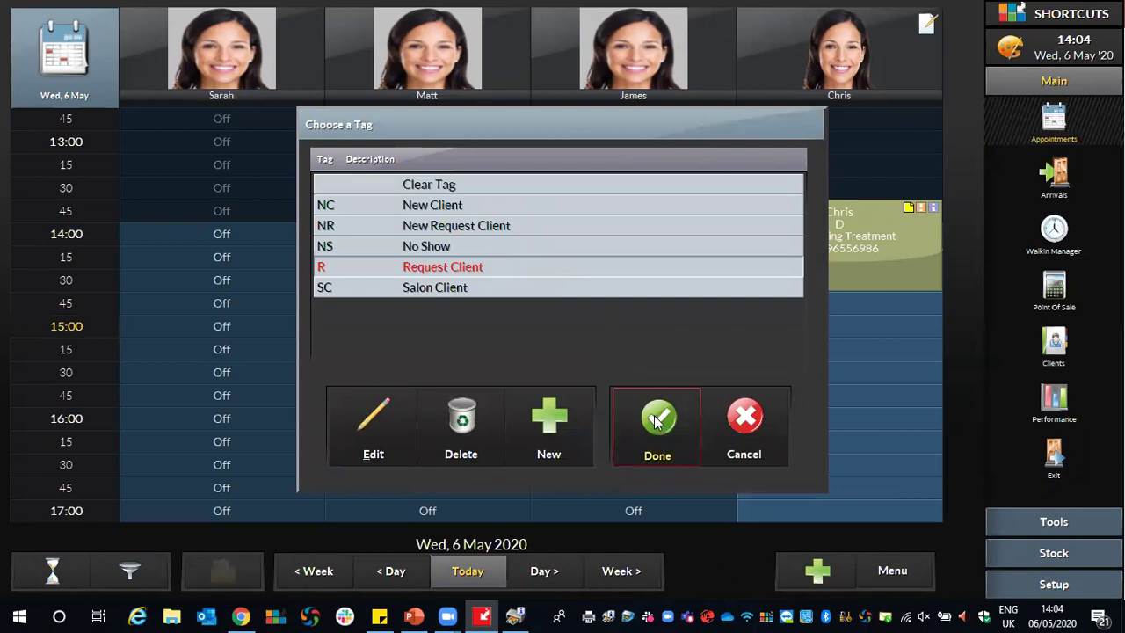
{"action": "left_click", "coordinate": [659, 420]}
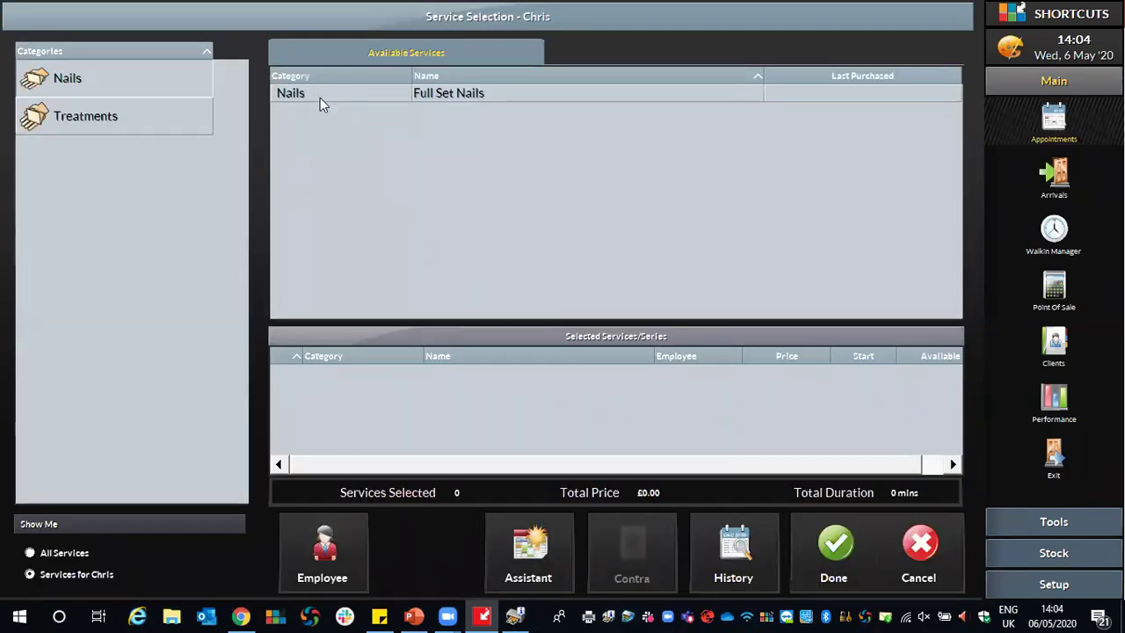
{"action": "double_click", "coordinate": [435, 99]}
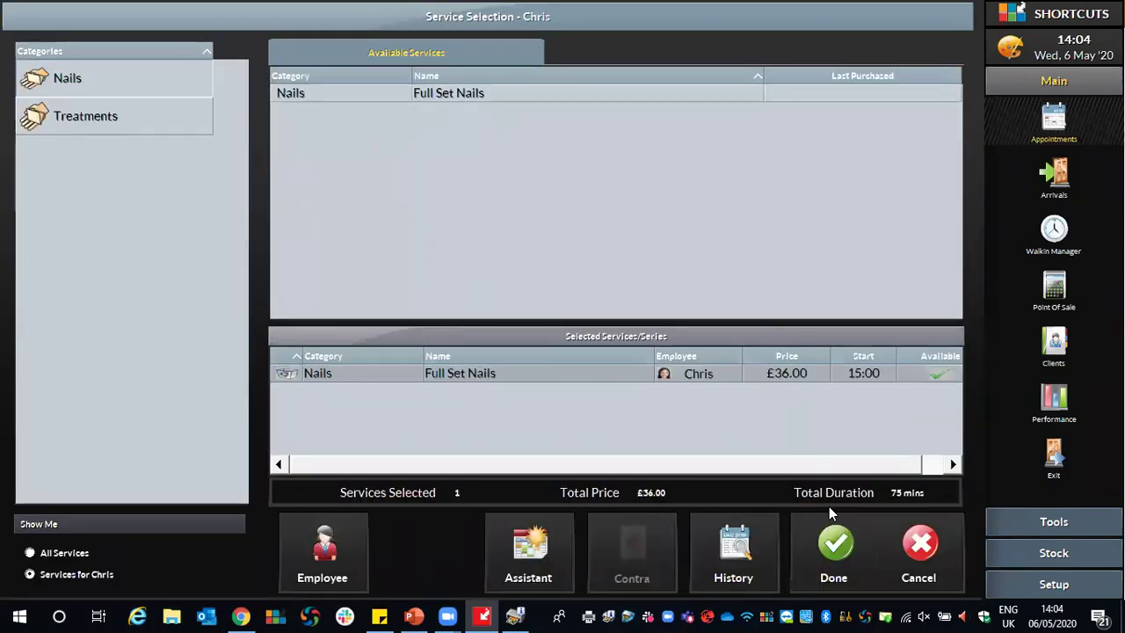
{"action": "left_click", "coordinate": [837, 550]}
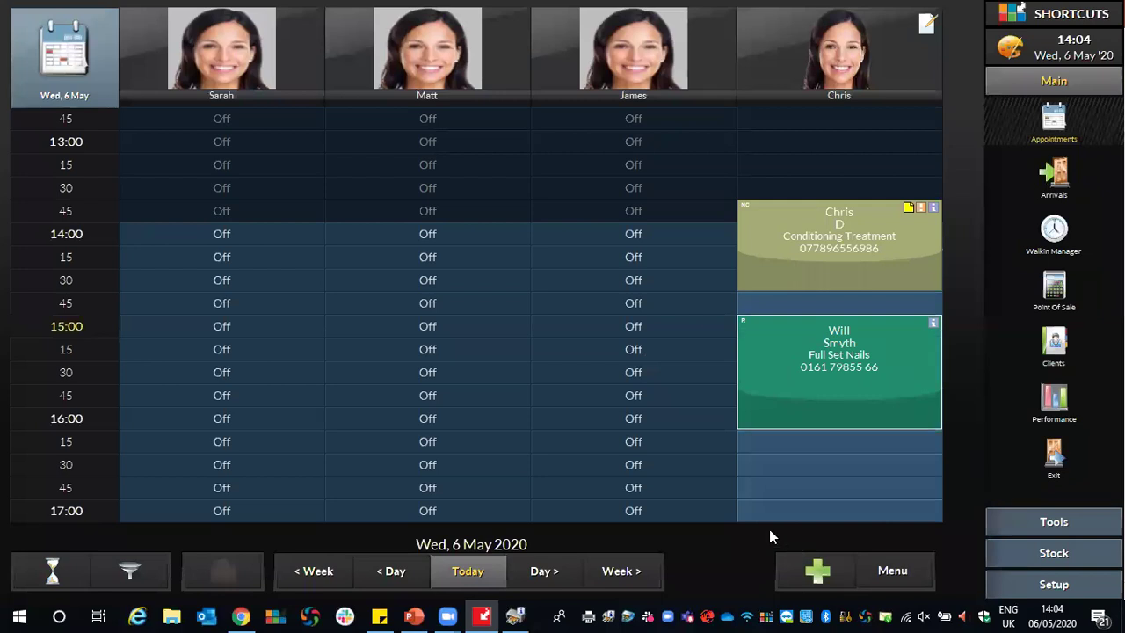
Mark the client as arrived on the 15:00 Full Set Nails booking.
{"action": "left_click", "coordinate": [801, 349]}
{"action": "left_click", "coordinate": [818, 200]}
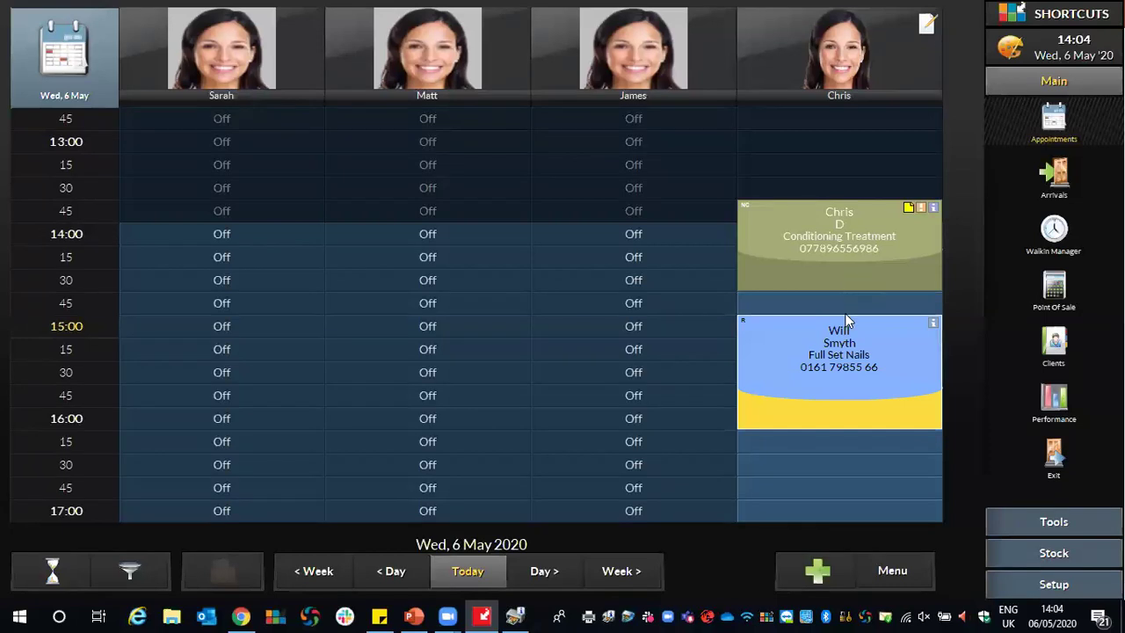
{"action": "left_click", "coordinate": [836, 360]}
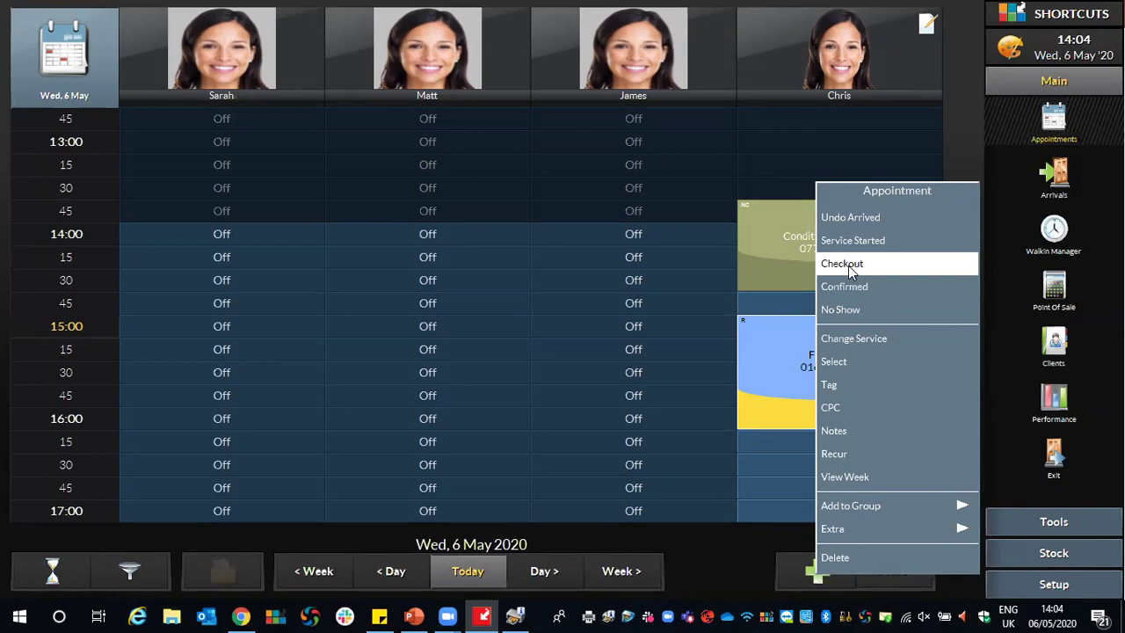
Check out the £36.00 Full Set Nails sale, paid from account credit, without rebooking.
{"action": "left_click", "coordinate": [849, 266]}
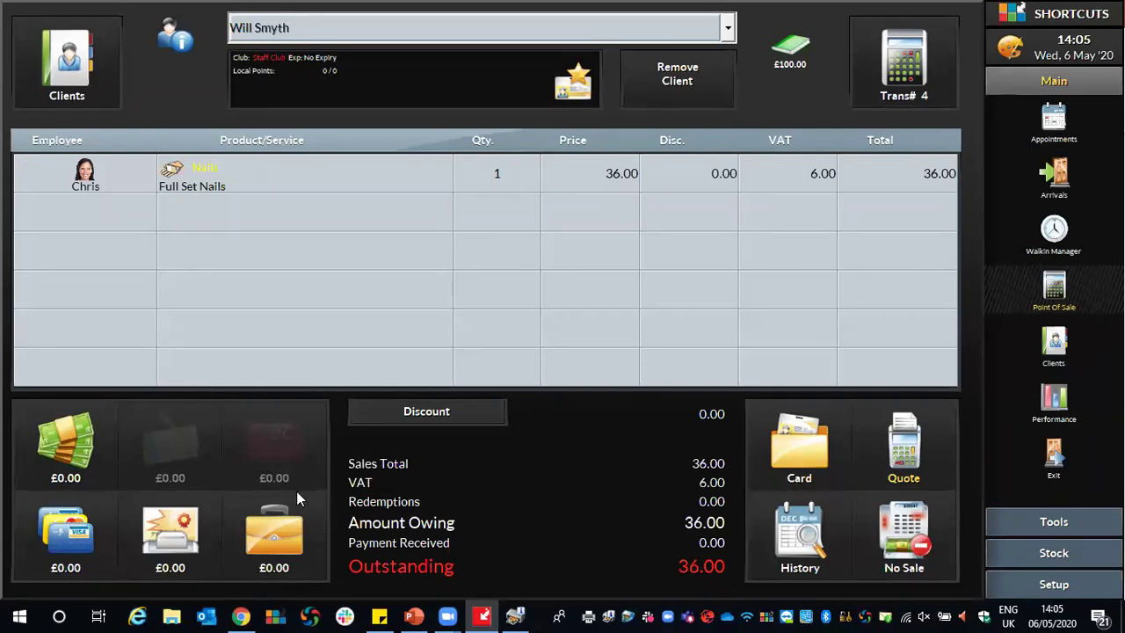
{"action": "left_click", "coordinate": [275, 535]}
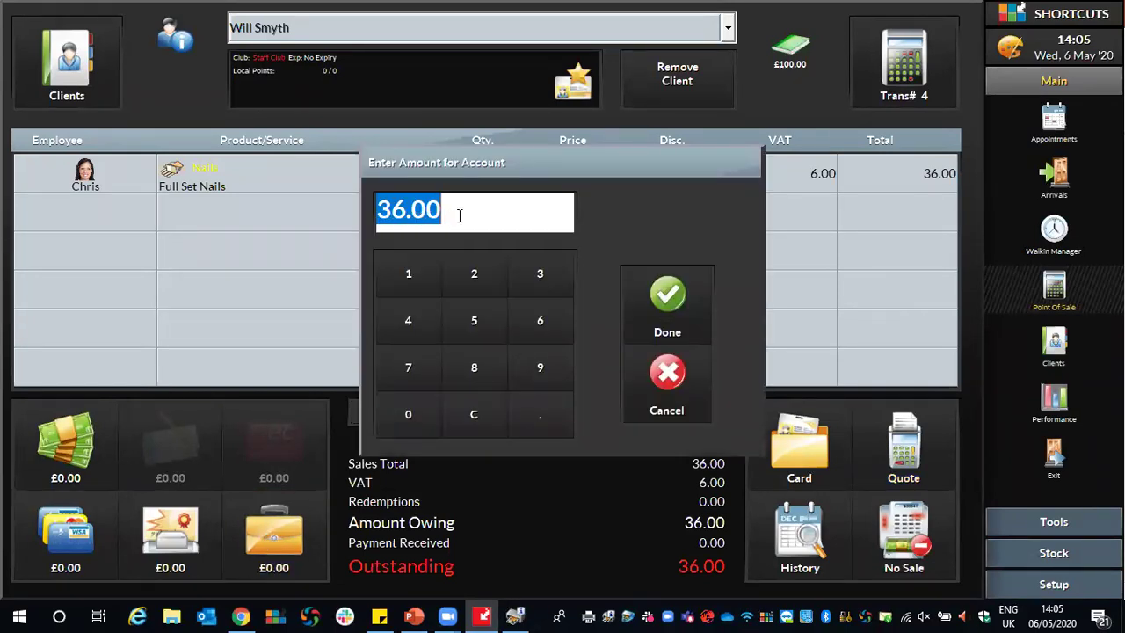
{"action": "left_click", "coordinate": [669, 298]}
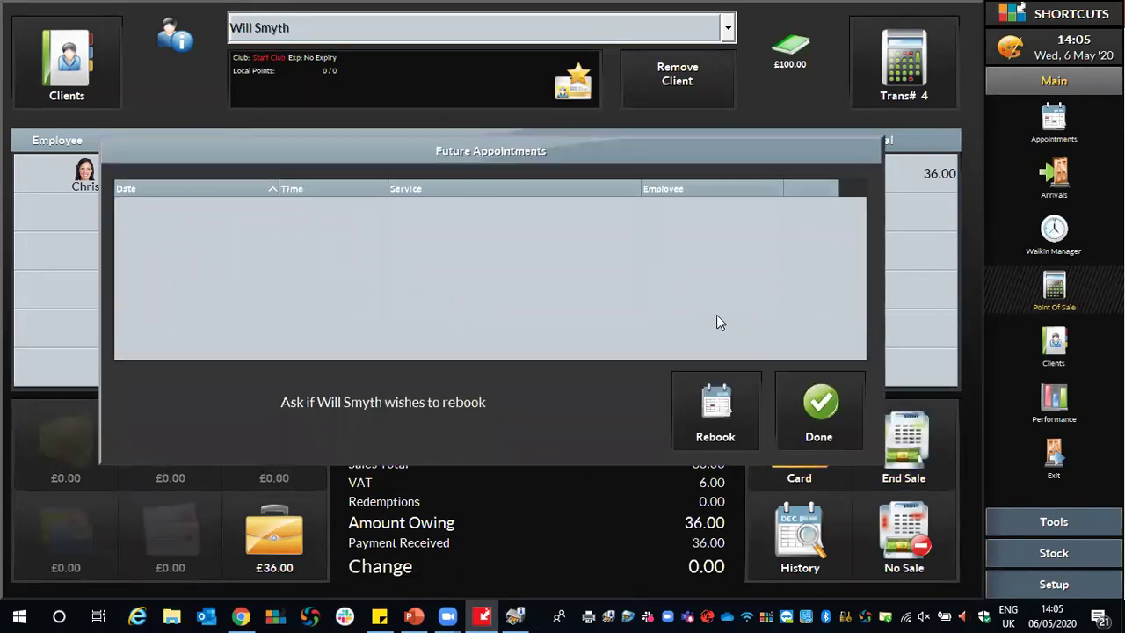
{"action": "left_click", "coordinate": [814, 404]}
{"action": "left_click", "coordinate": [907, 441]}
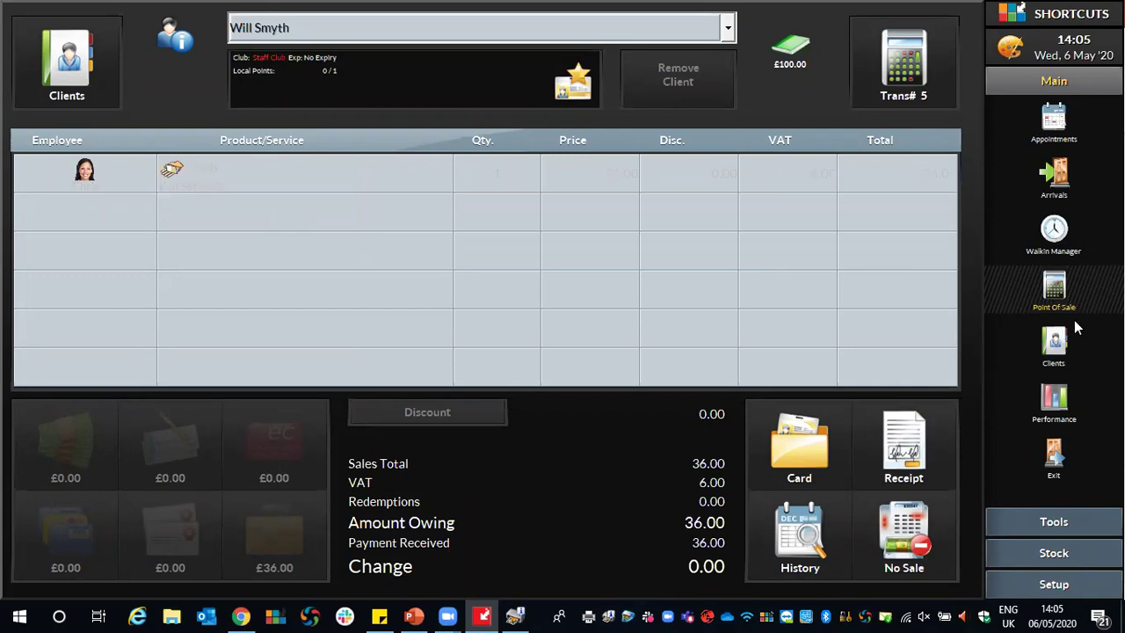
{"action": "left_click", "coordinate": [1058, 352]}
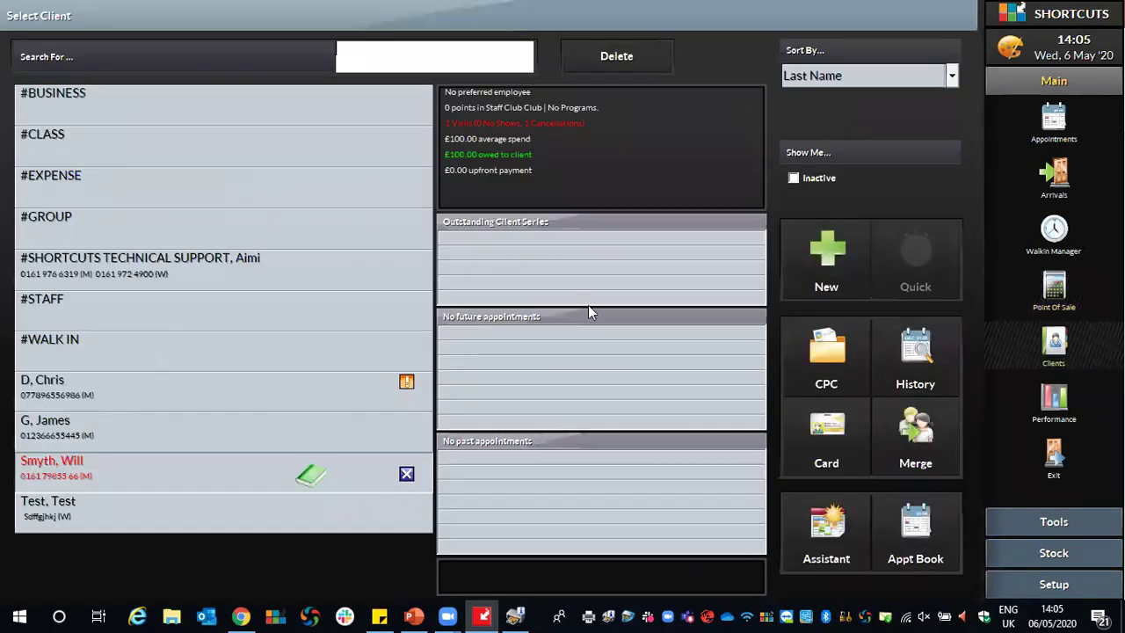
Review the client's £64.00 credit and 15:00 Full Set Nails appointment, then return to the book.
{"action": "left_click", "coordinate": [151, 468]}
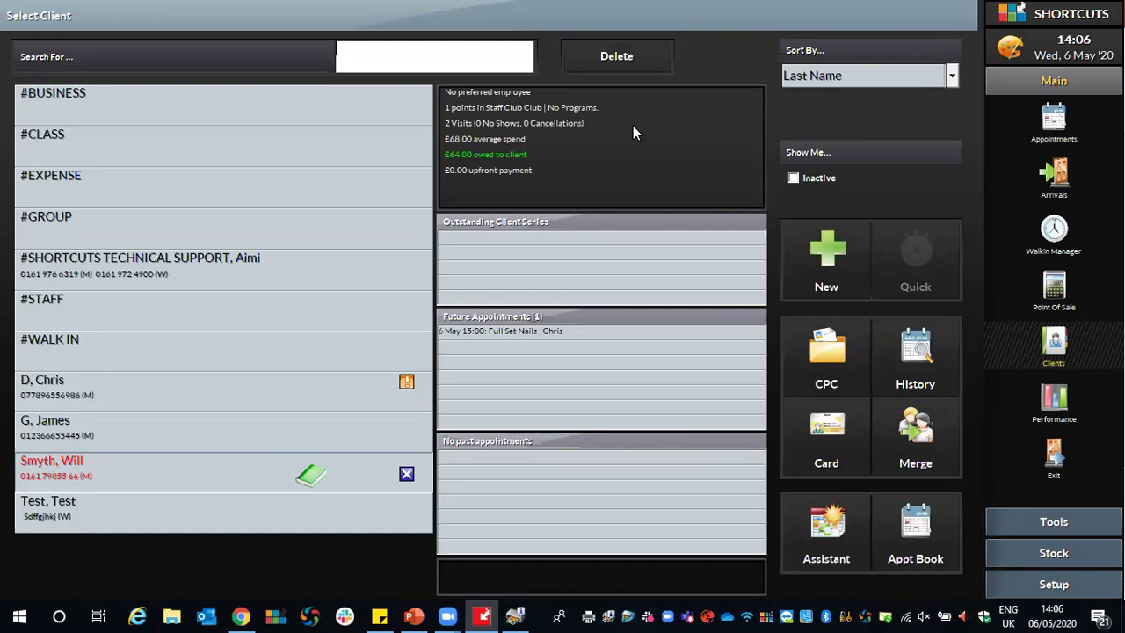
{"action": "left_click", "coordinate": [1052, 123]}
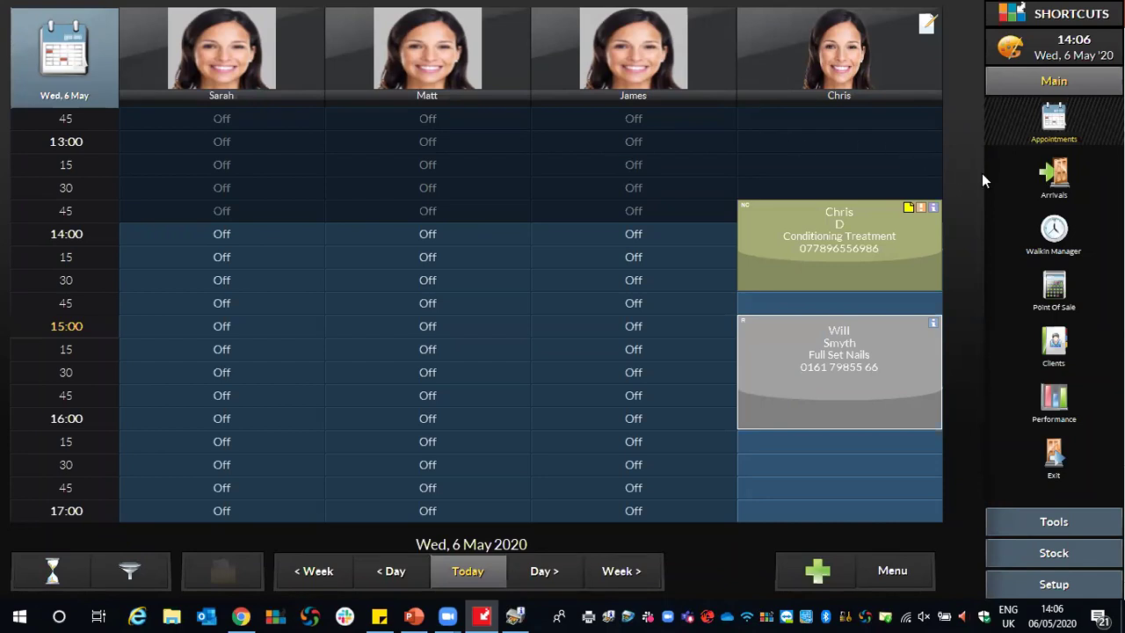
Start Point of Sale transaction 5 for the client with a past Conditioning Treatment visit.
{"action": "left_click", "coordinate": [1054, 290]}
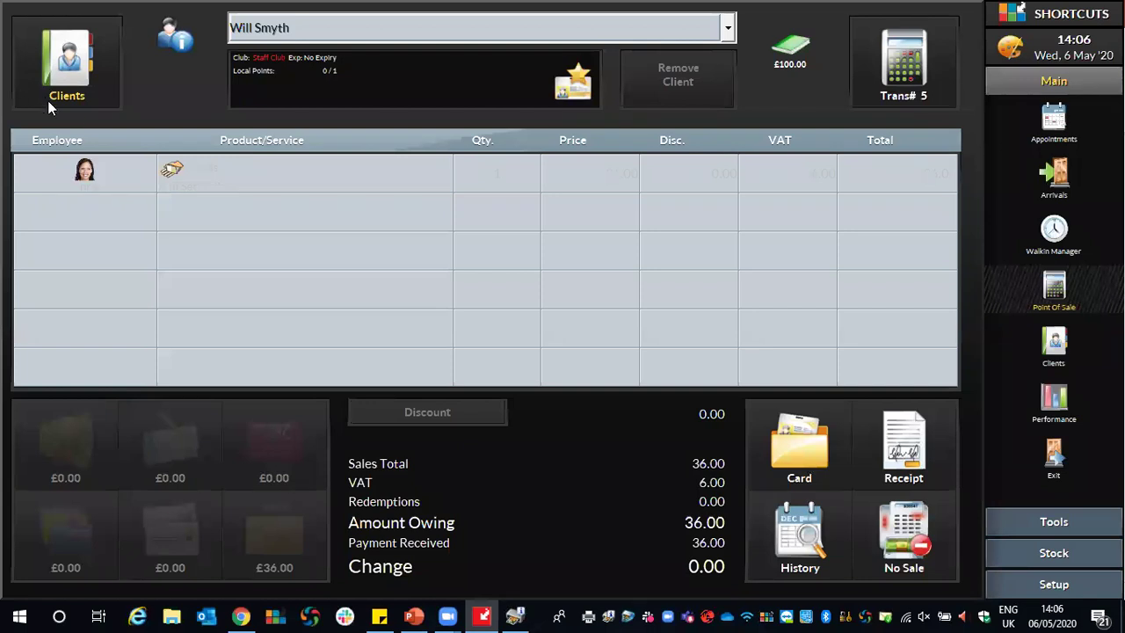
{"action": "left_click", "coordinate": [68, 61]}
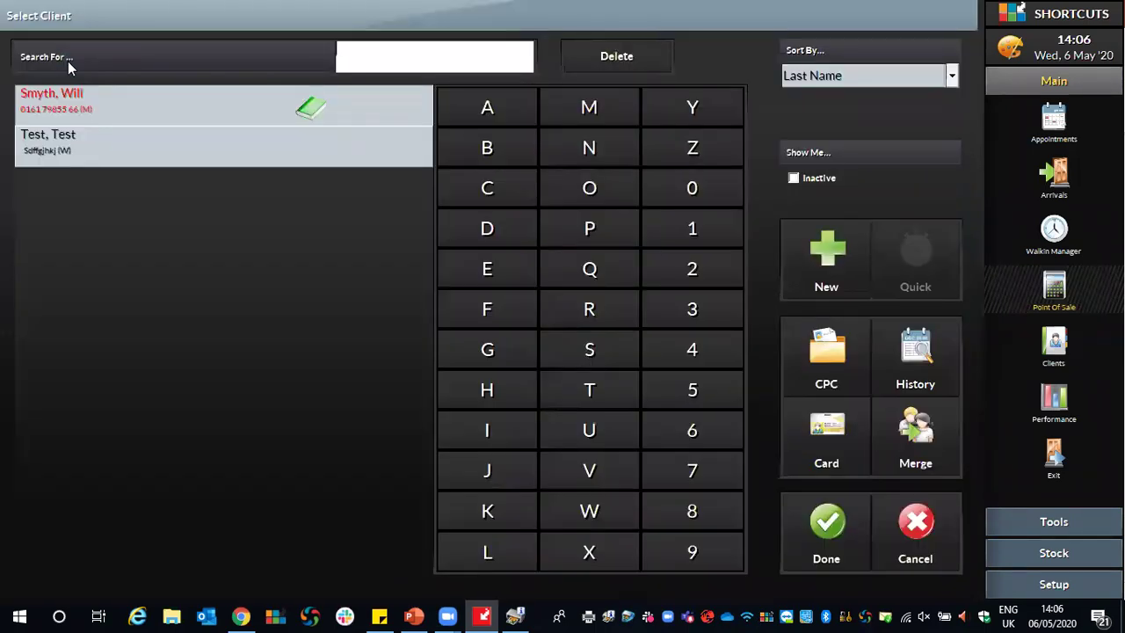
{"action": "left_click", "coordinate": [606, 59]}
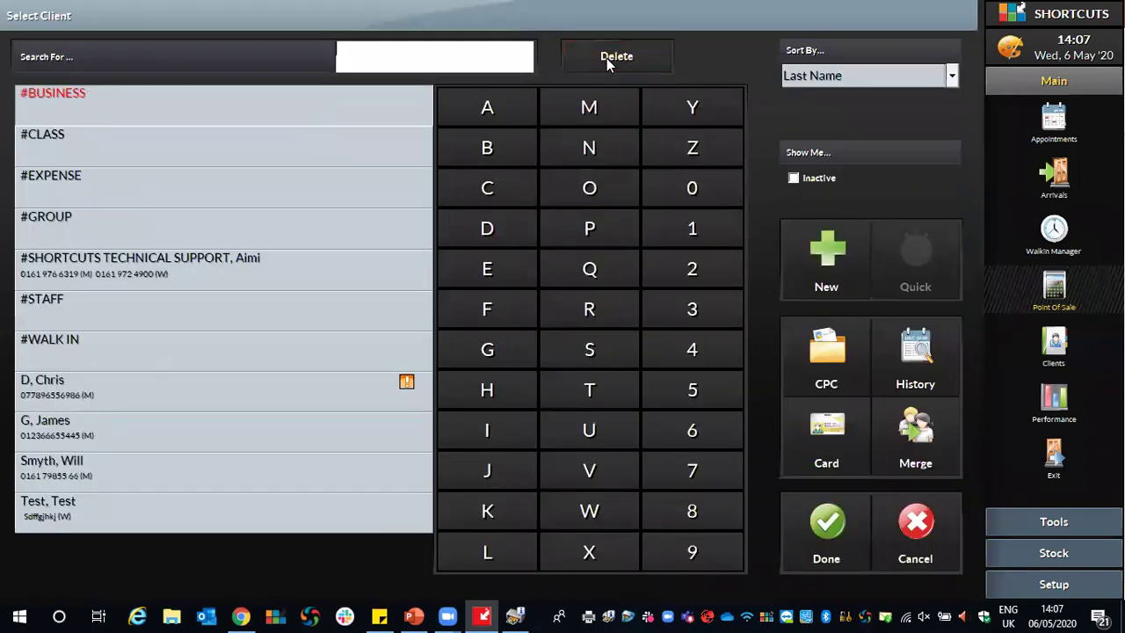
{"action": "left_click", "coordinate": [41, 427]}
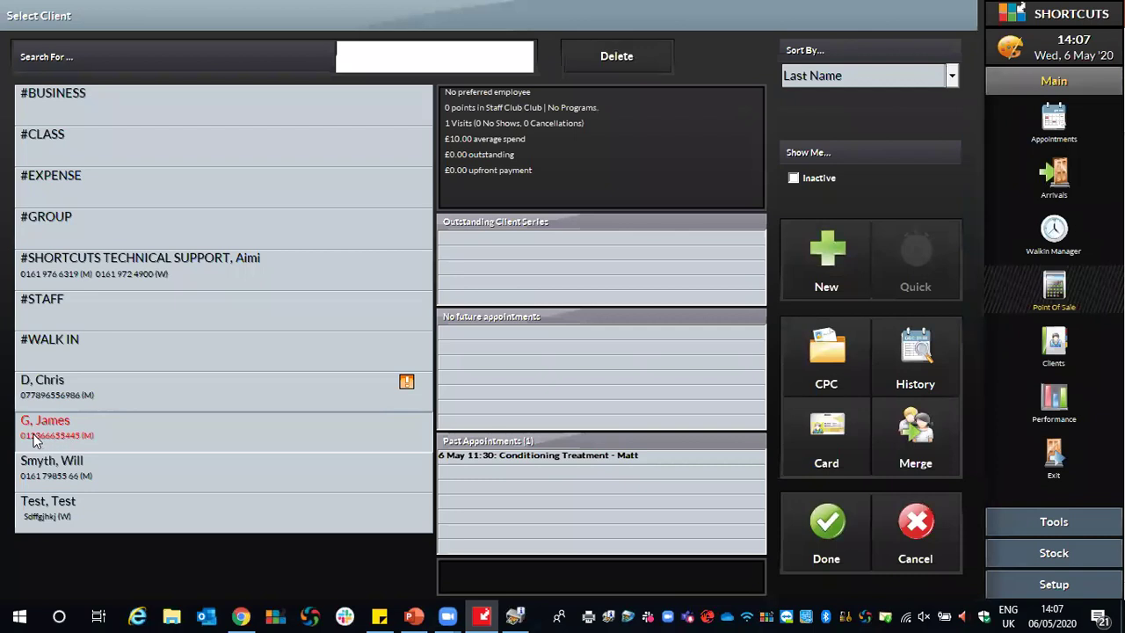
{"action": "left_click", "coordinate": [818, 524]}
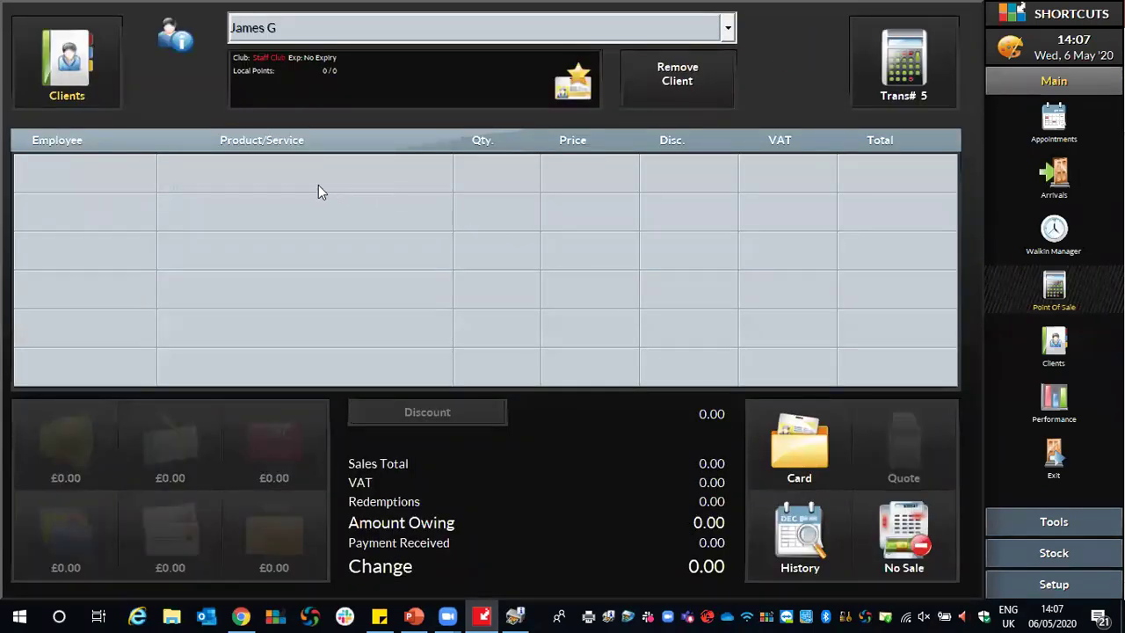
{"action": "left_click", "coordinate": [232, 173]}
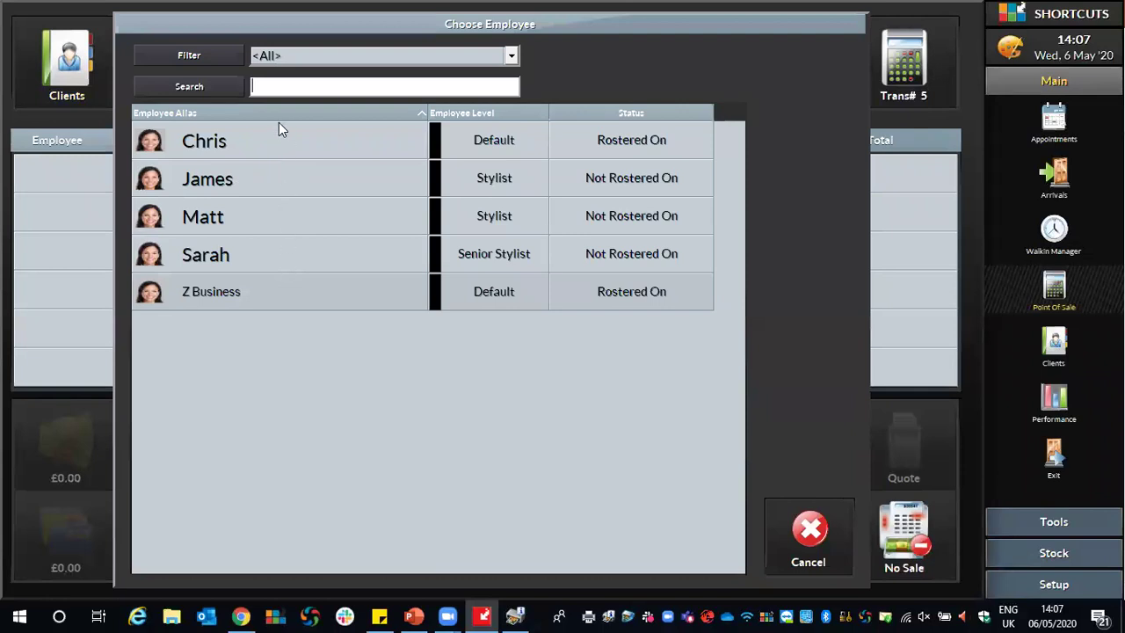
Add a £50 Pay To Account line under Z Business to the sale.
{"action": "left_click", "coordinate": [305, 291]}
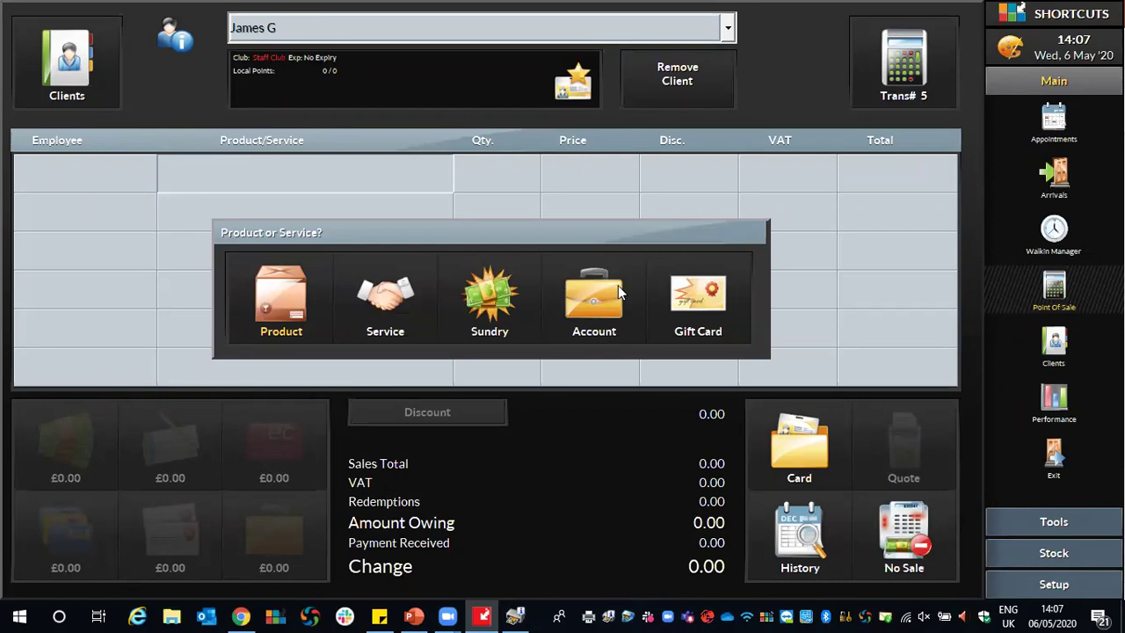
{"action": "left_click", "coordinate": [605, 305]}
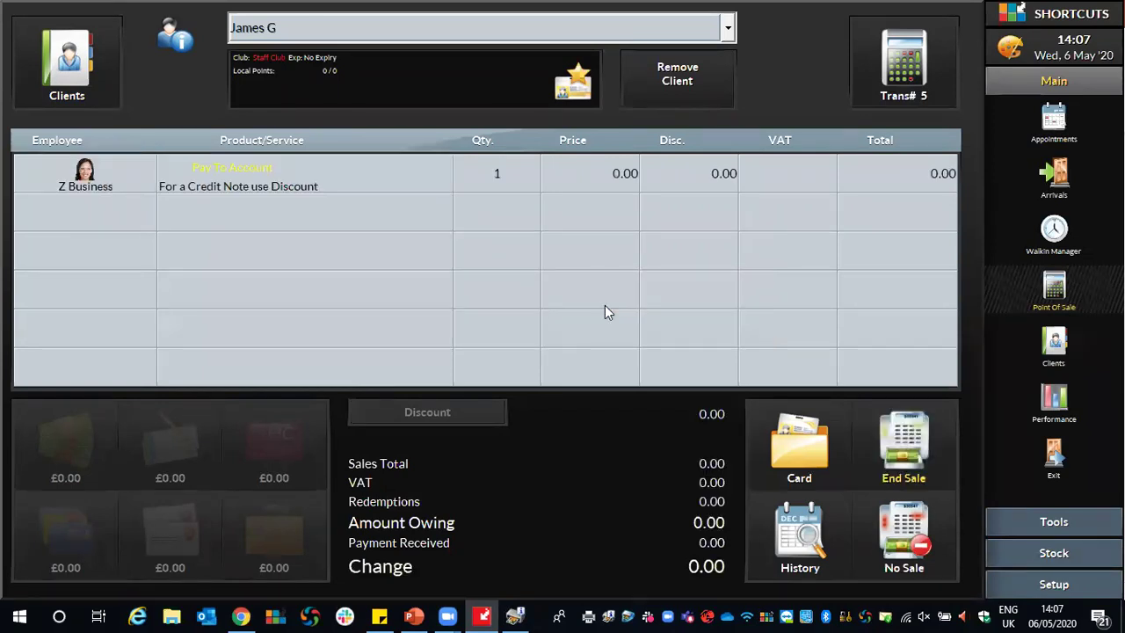
{"action": "left_click", "coordinate": [583, 172]}
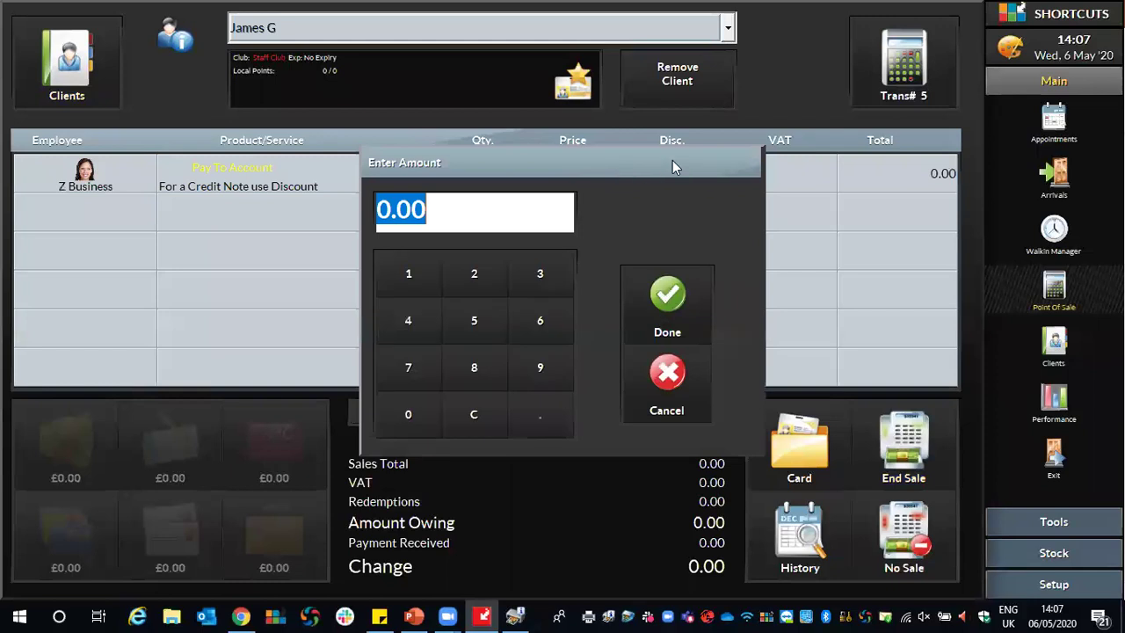
{"action": "type", "text": "50"}
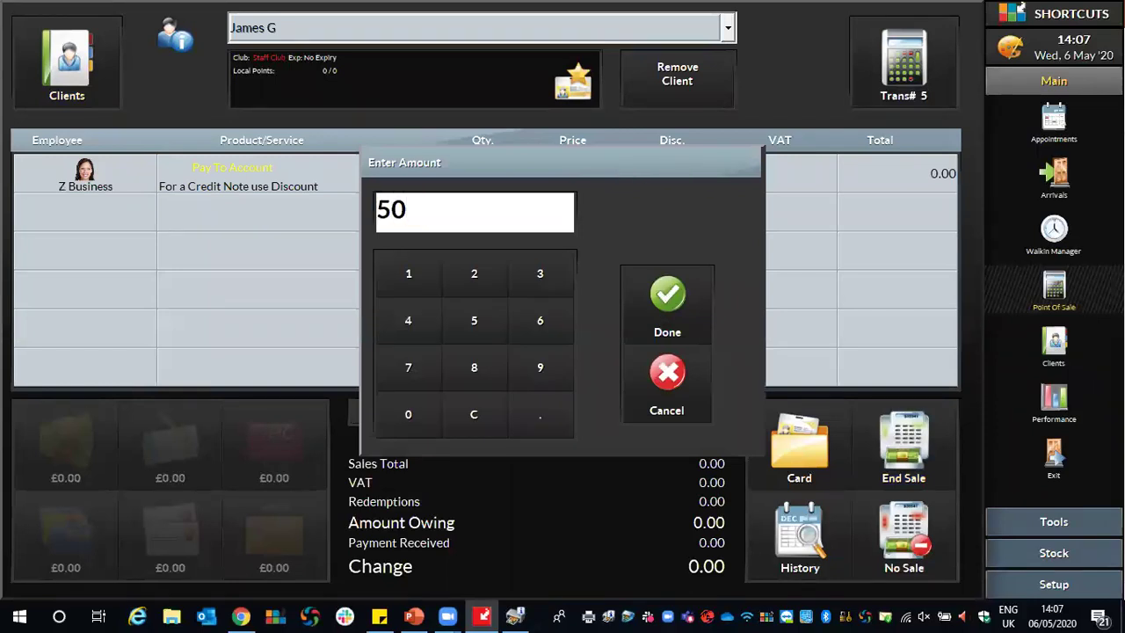
{"action": "left_click", "coordinate": [690, 298]}
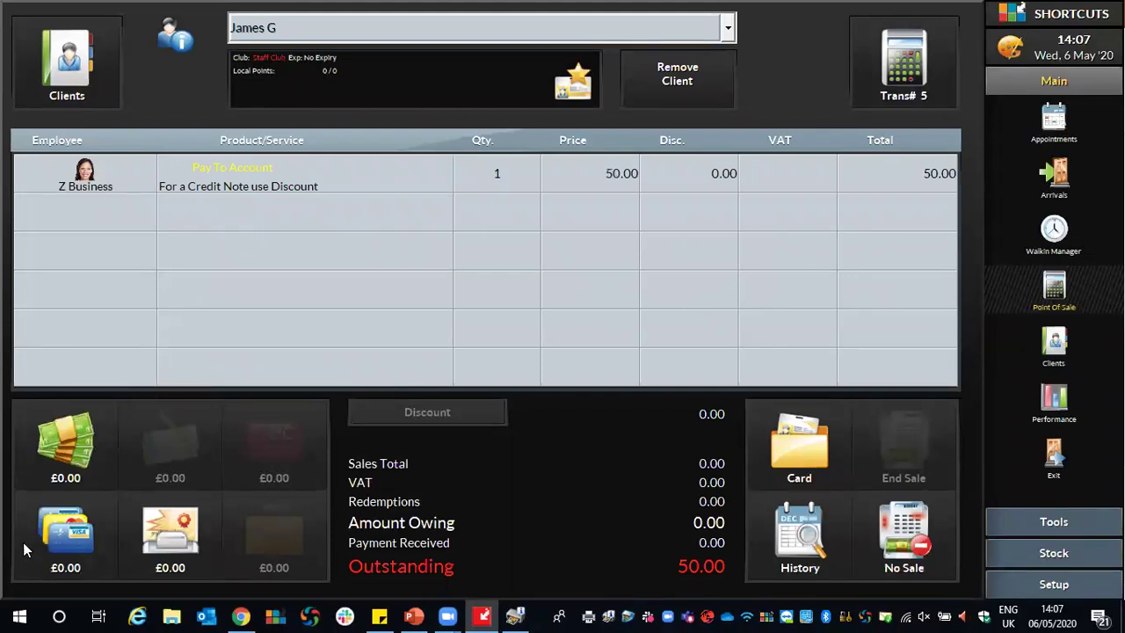
Take the £50.00 in cash, end the sale, and return to the appointment book.
{"action": "left_click", "coordinate": [64, 464]}
{"action": "left_click", "coordinate": [645, 285]}
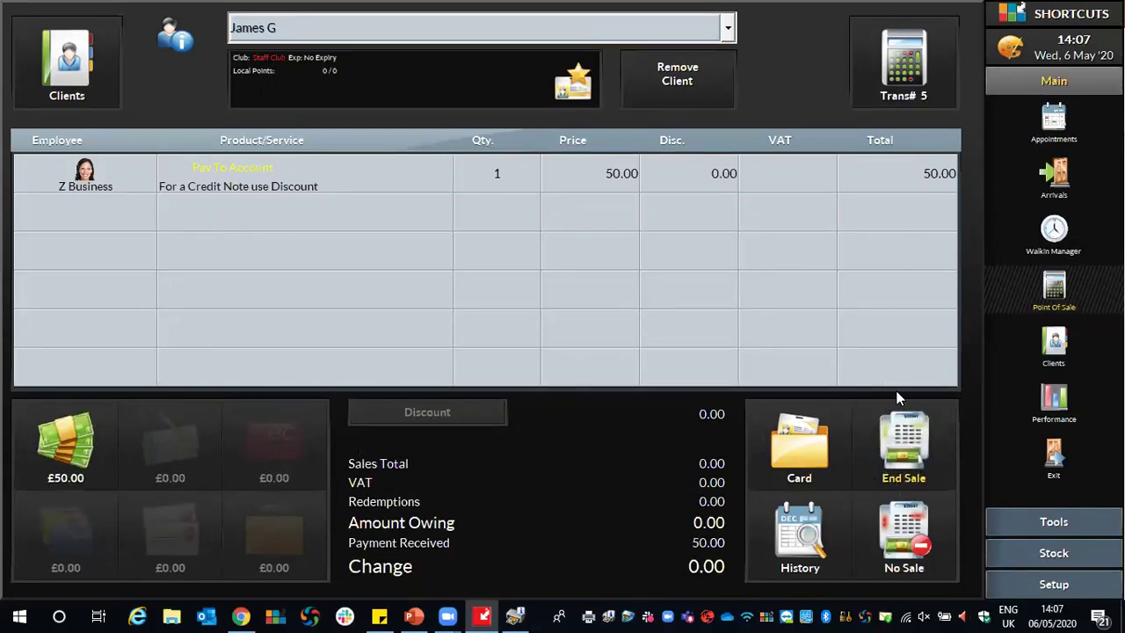
{"action": "left_click", "coordinate": [908, 480]}
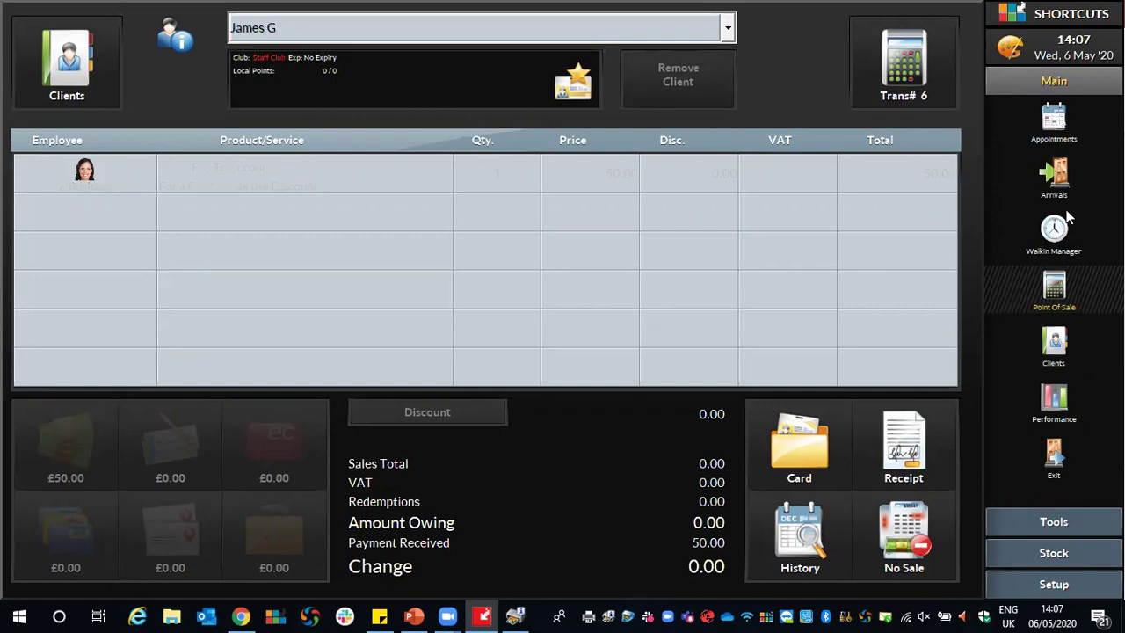
{"action": "left_click", "coordinate": [1059, 132]}
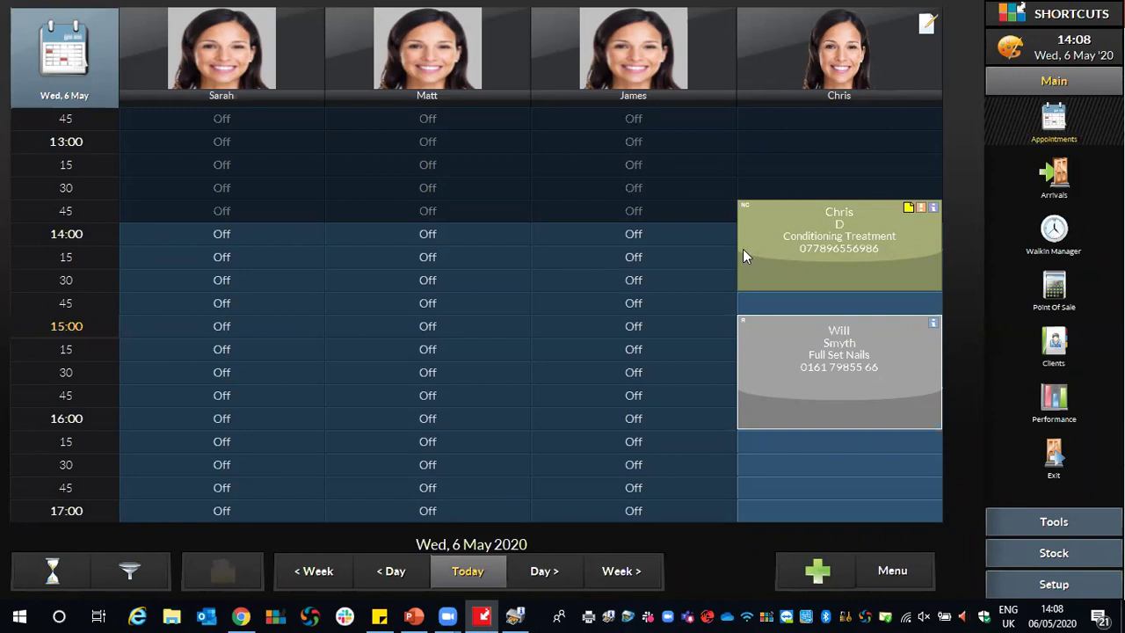
Book a 16:30 Conditioning Treatment tagged Salon Client, then dismiss the printer-offline warning.
{"action": "scroll", "coordinate": [697, 382], "scroll_direction": "down", "scroll_amount": 3}
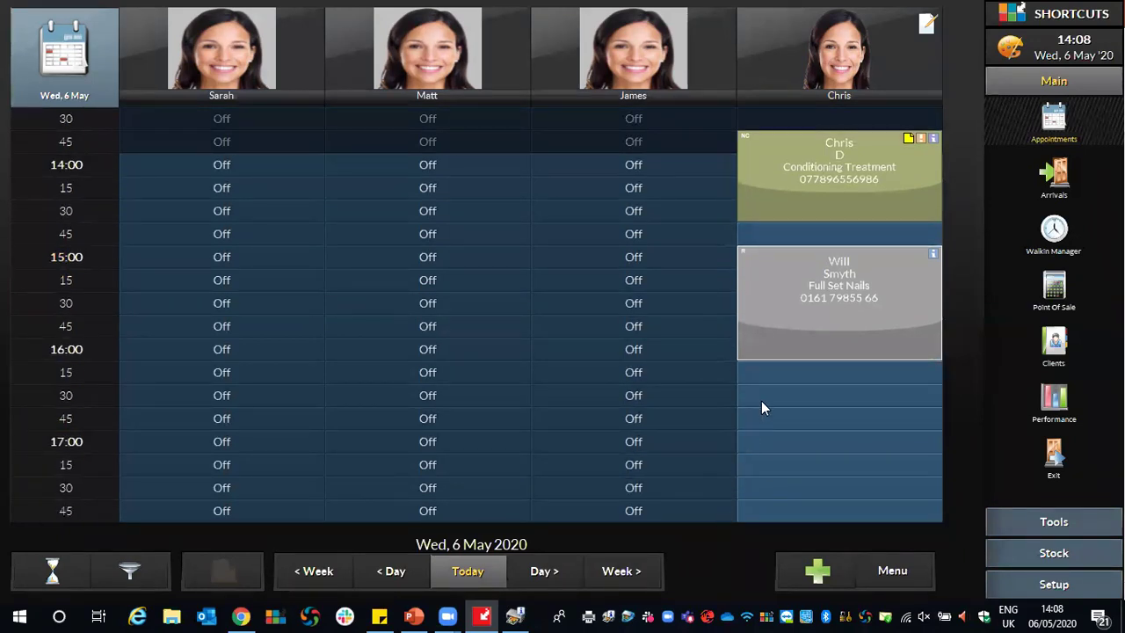
{"action": "left_click", "coordinate": [761, 401]}
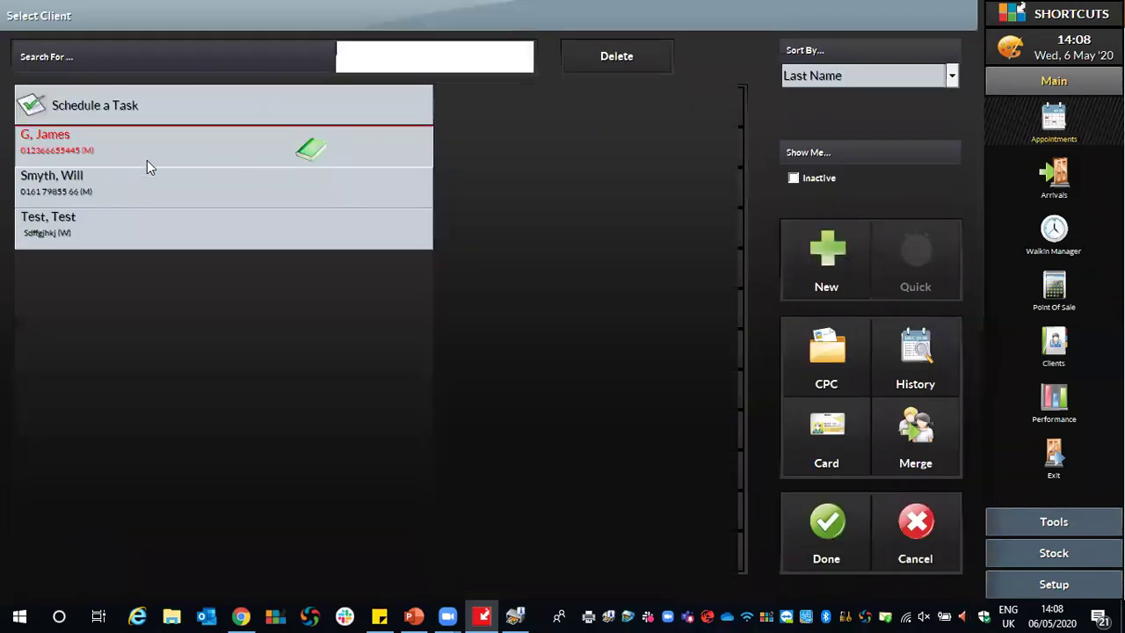
{"action": "left_click", "coordinate": [811, 526]}
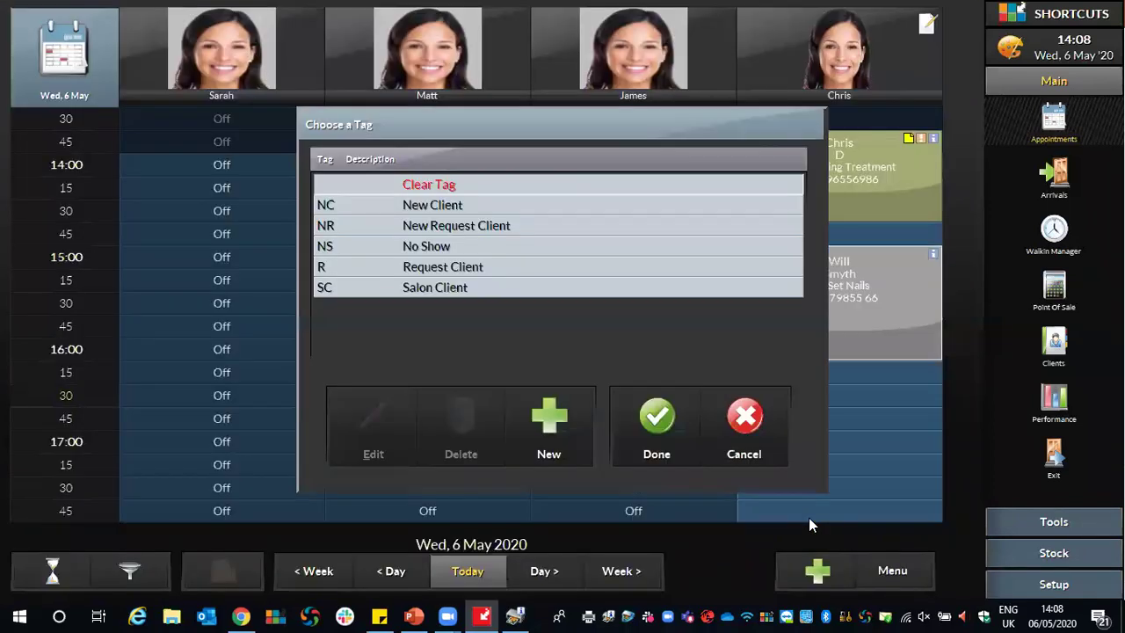
{"action": "left_click", "coordinate": [450, 288]}
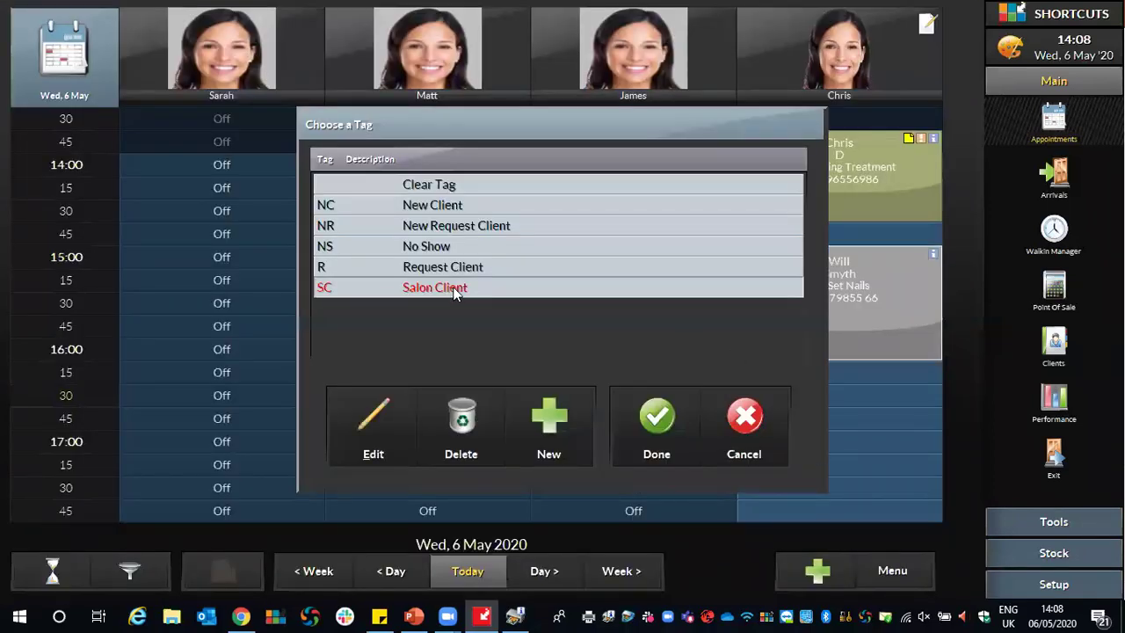
{"action": "left_click", "coordinate": [646, 422]}
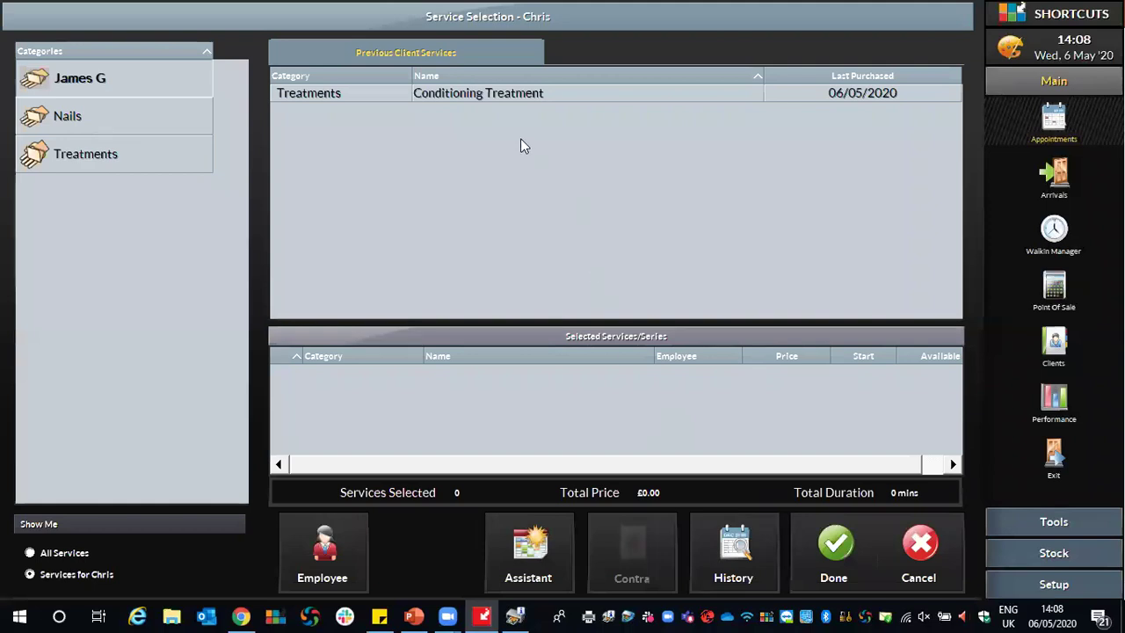
{"action": "left_click", "coordinate": [475, 103]}
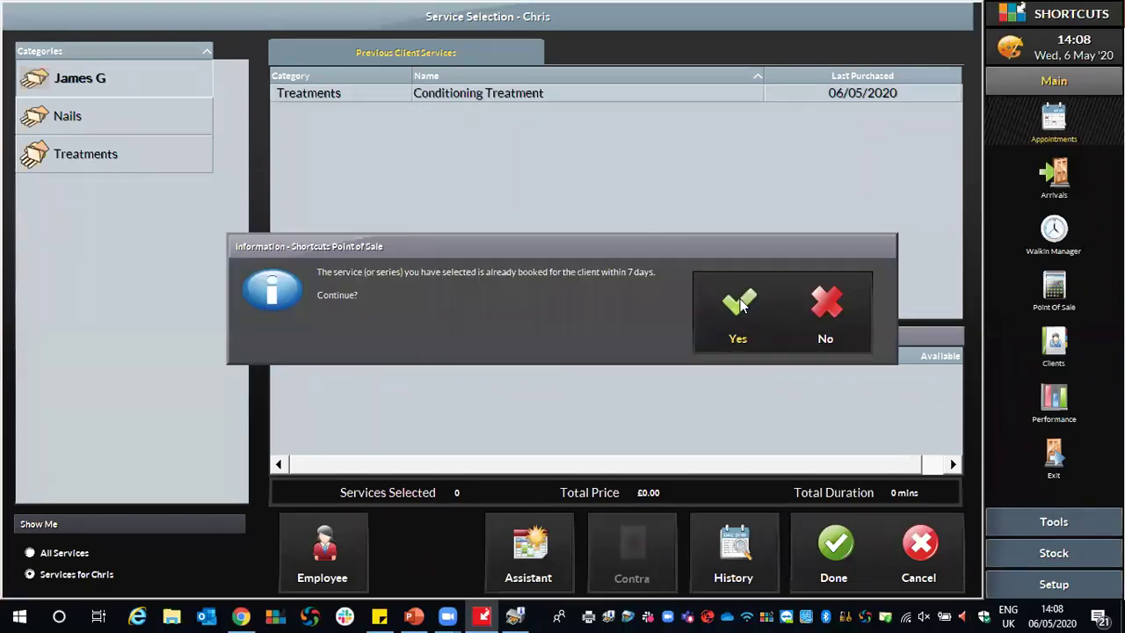
{"action": "left_click", "coordinate": [740, 305]}
{"action": "left_click", "coordinate": [830, 547]}
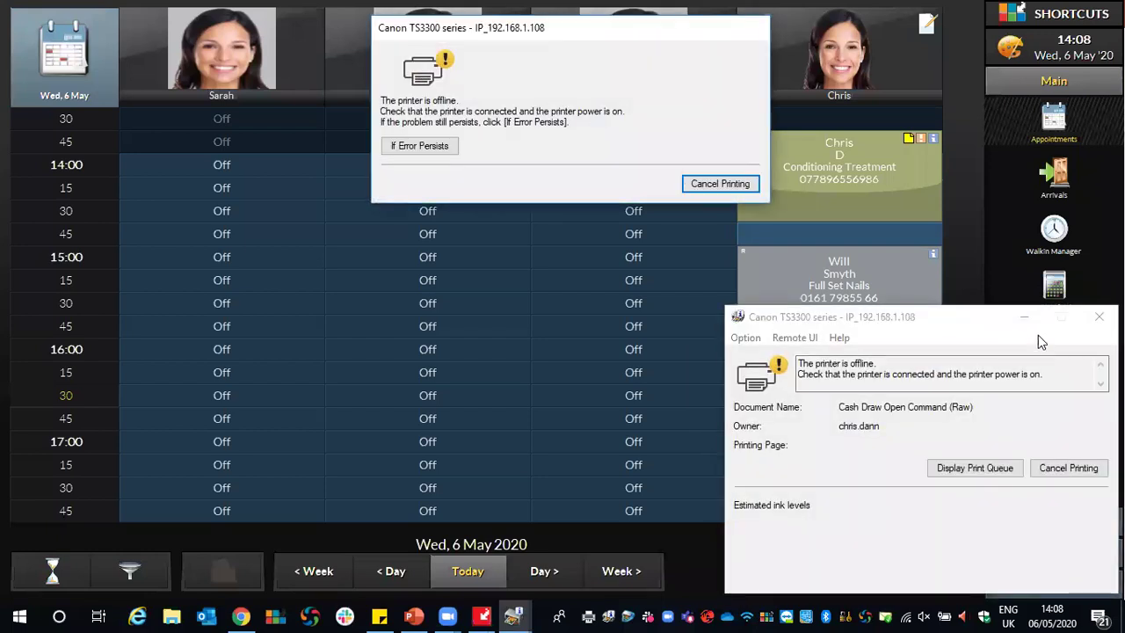
{"action": "left_click", "coordinate": [1099, 316]}
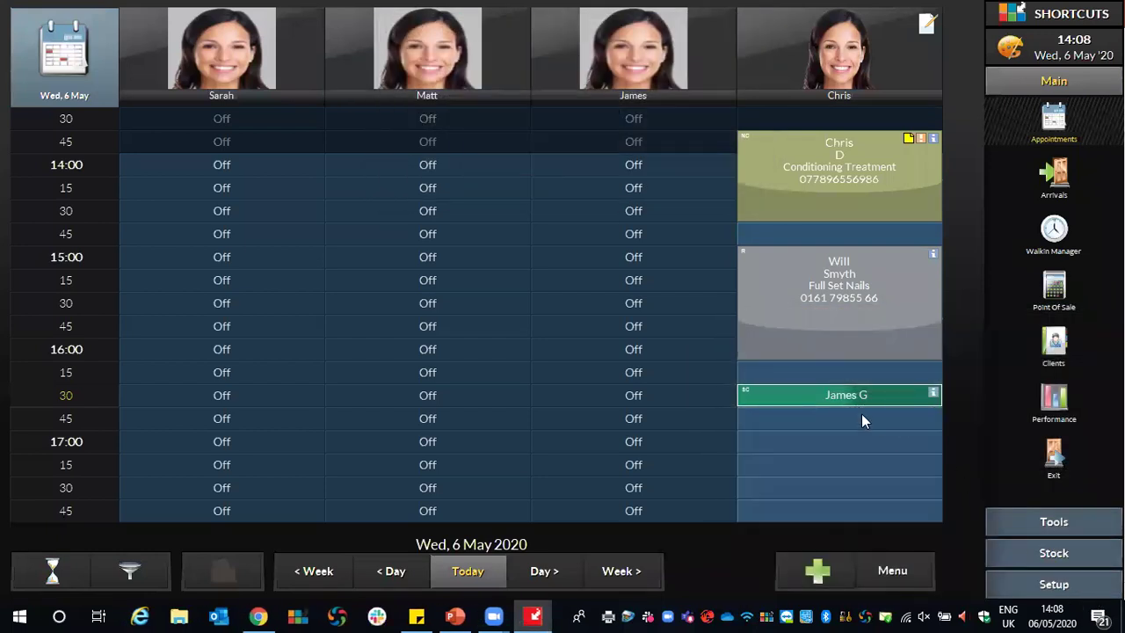
Move the client's Conditioning Treatment from Wednesday 16:30 to the stylist's 09:00 slot on Thu 7 May.
{"action": "right_click", "coordinate": [778, 393]}
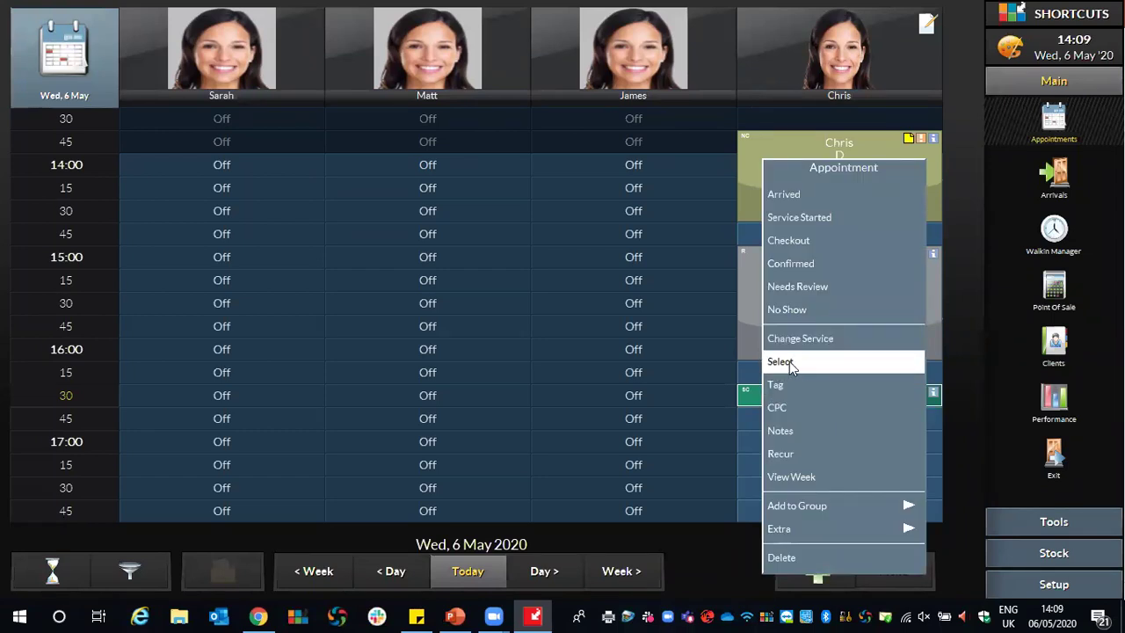
{"action": "left_click", "coordinate": [786, 367]}
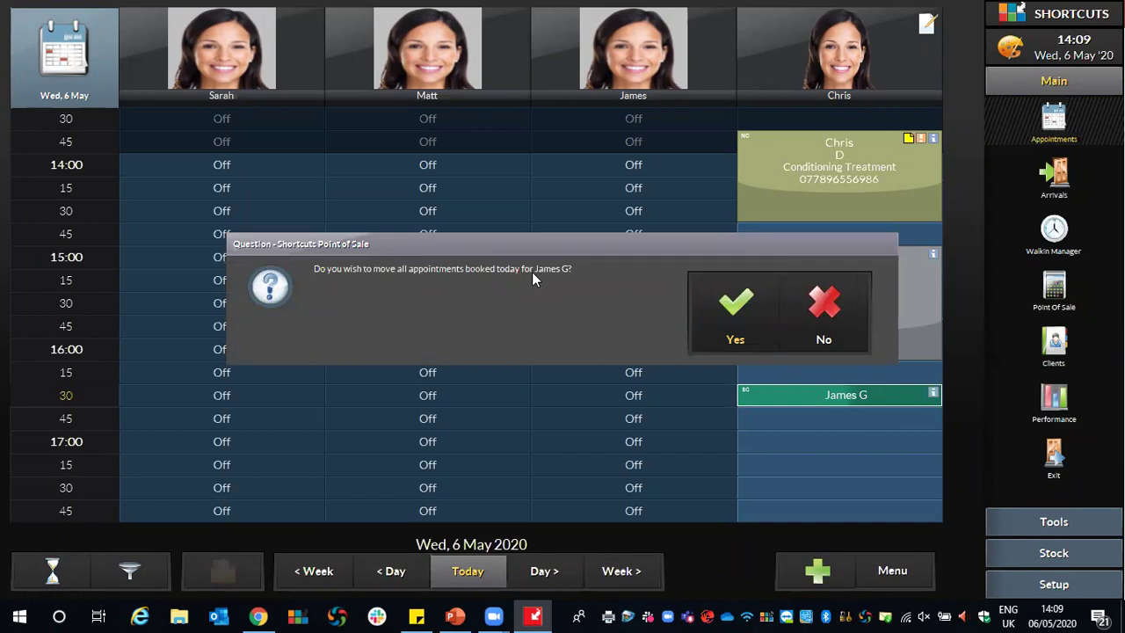
{"action": "left_click", "coordinate": [847, 305]}
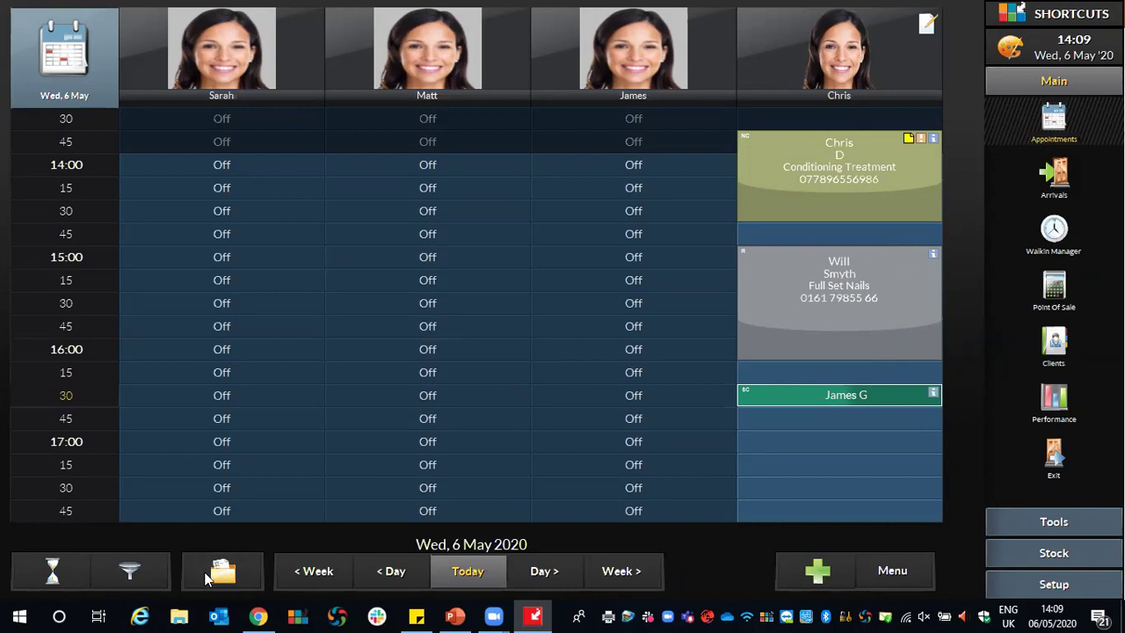
{"action": "left_click", "coordinate": [532, 570]}
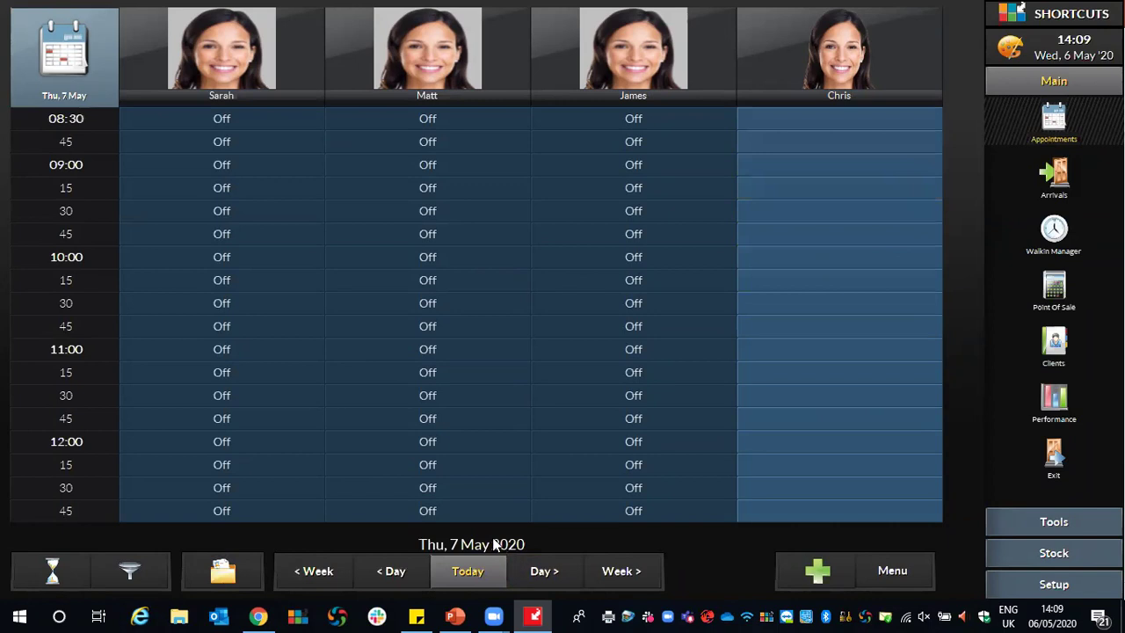
{"action": "left_click", "coordinate": [225, 572]}
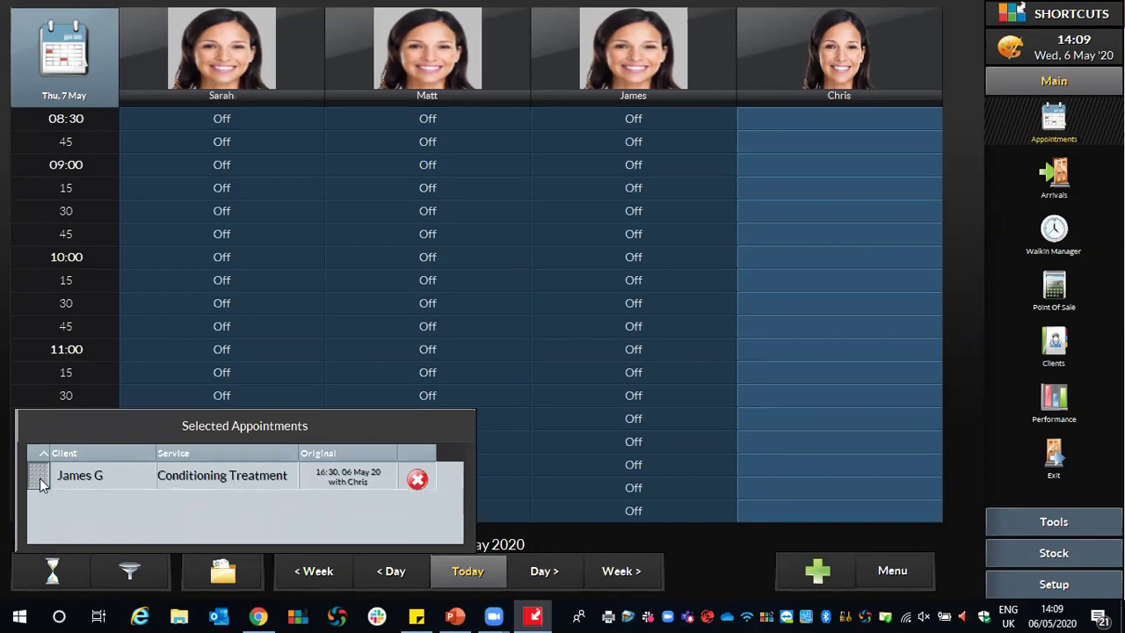
{"action": "left_click_drag", "start_coordinate": [38, 480], "coordinate": [802, 174]}
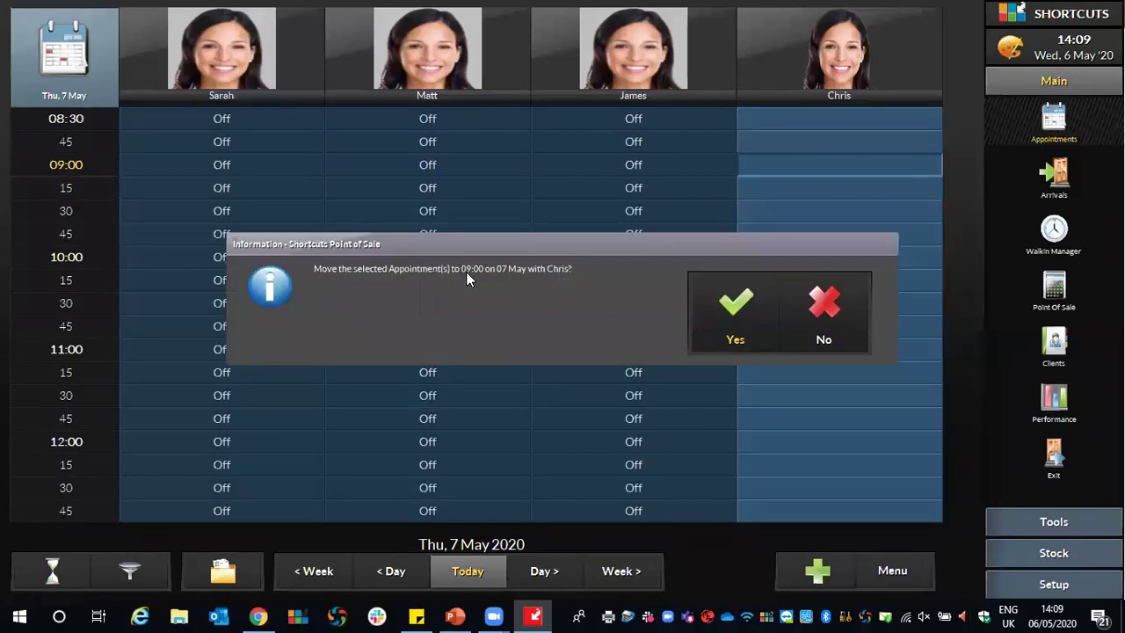
{"action": "left_click", "coordinate": [735, 306]}
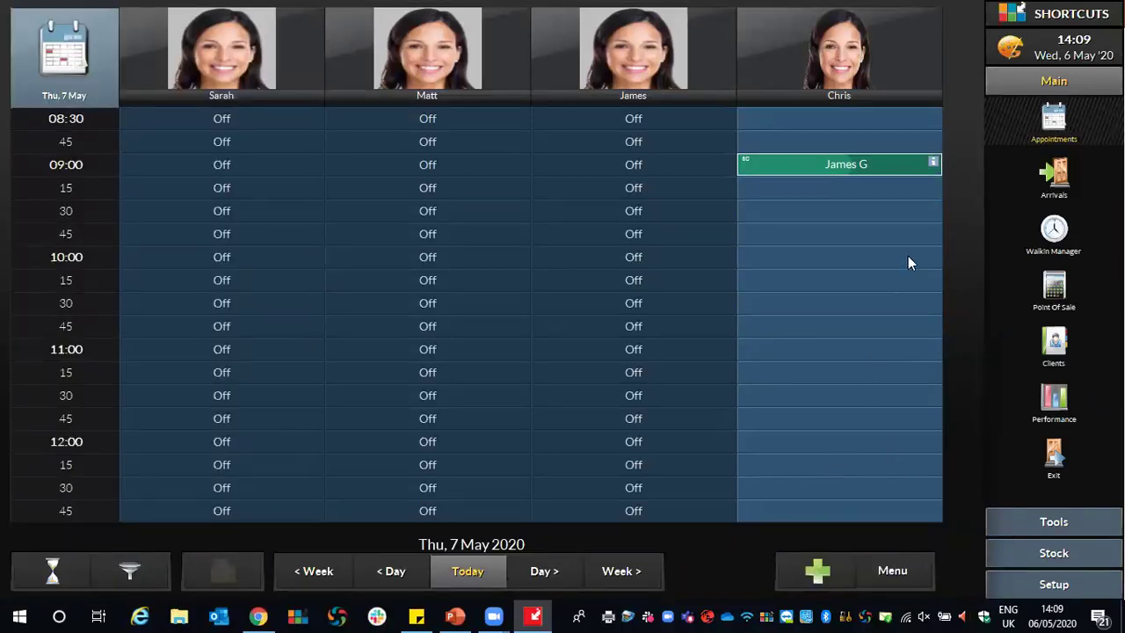
{"action": "right_click", "coordinate": [883, 164]}
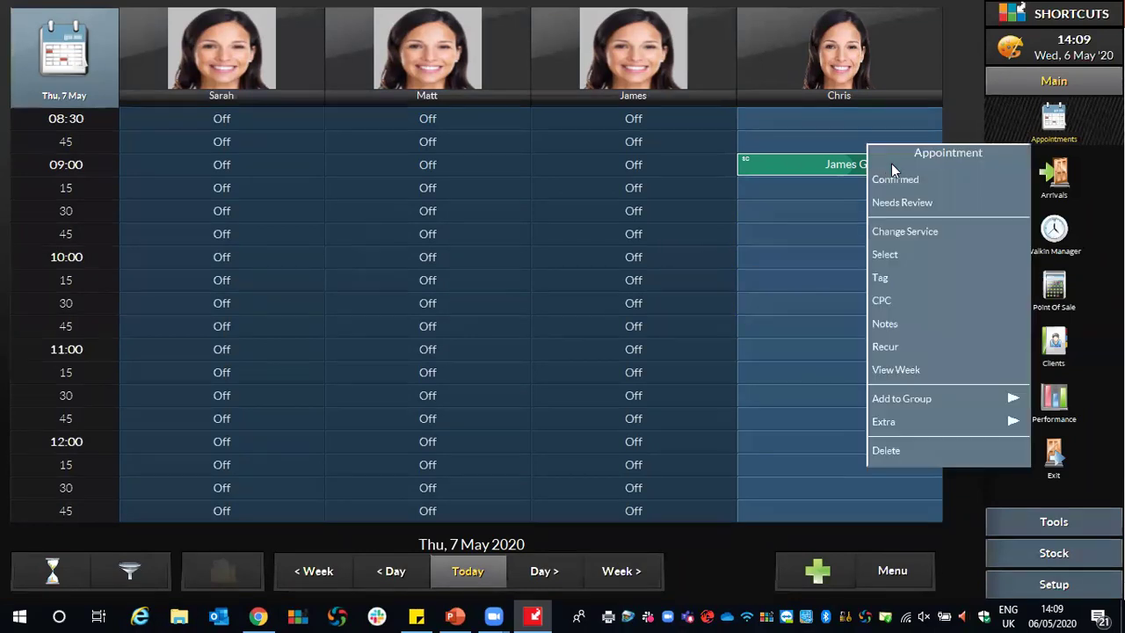
{"action": "left_click", "coordinate": [910, 260]}
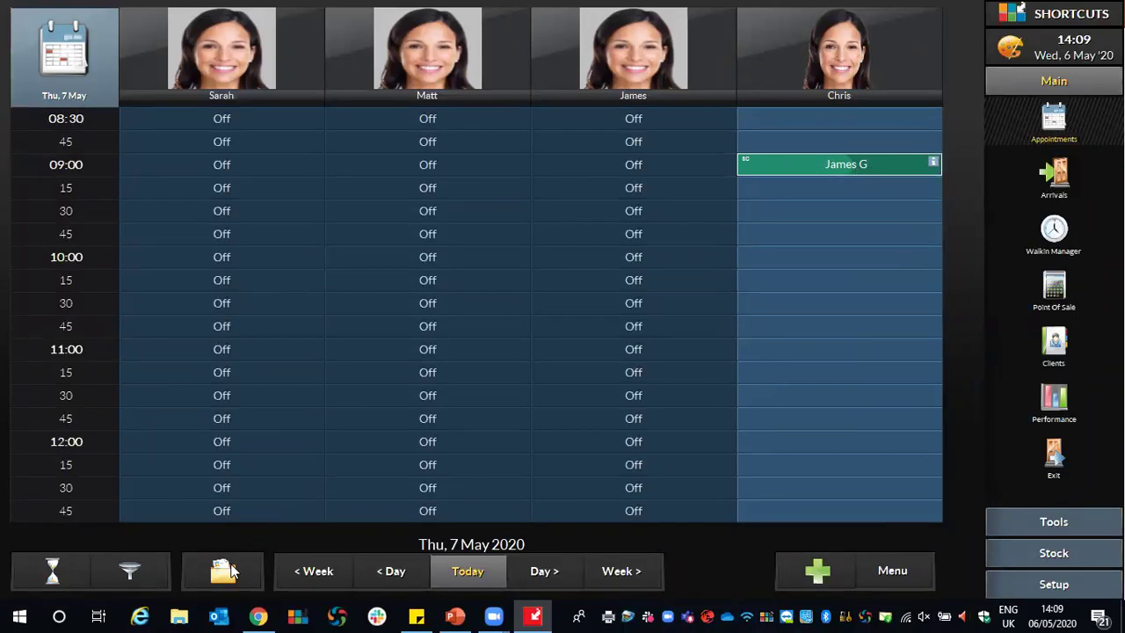
{"action": "left_click", "coordinate": [469, 571]}
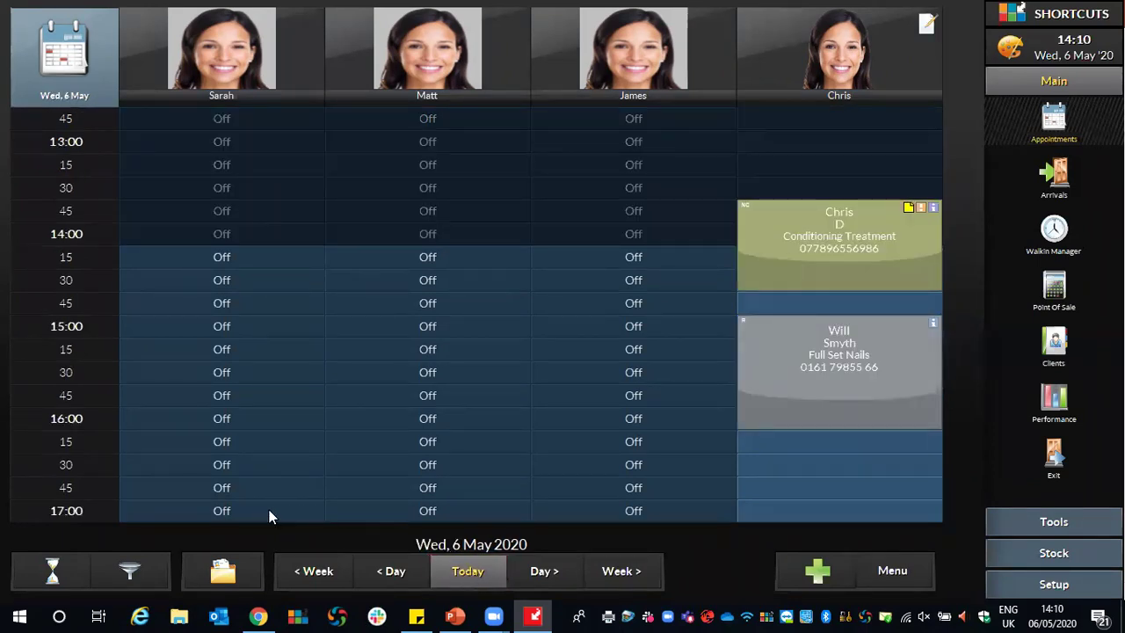
{"action": "left_click", "coordinate": [209, 569]}
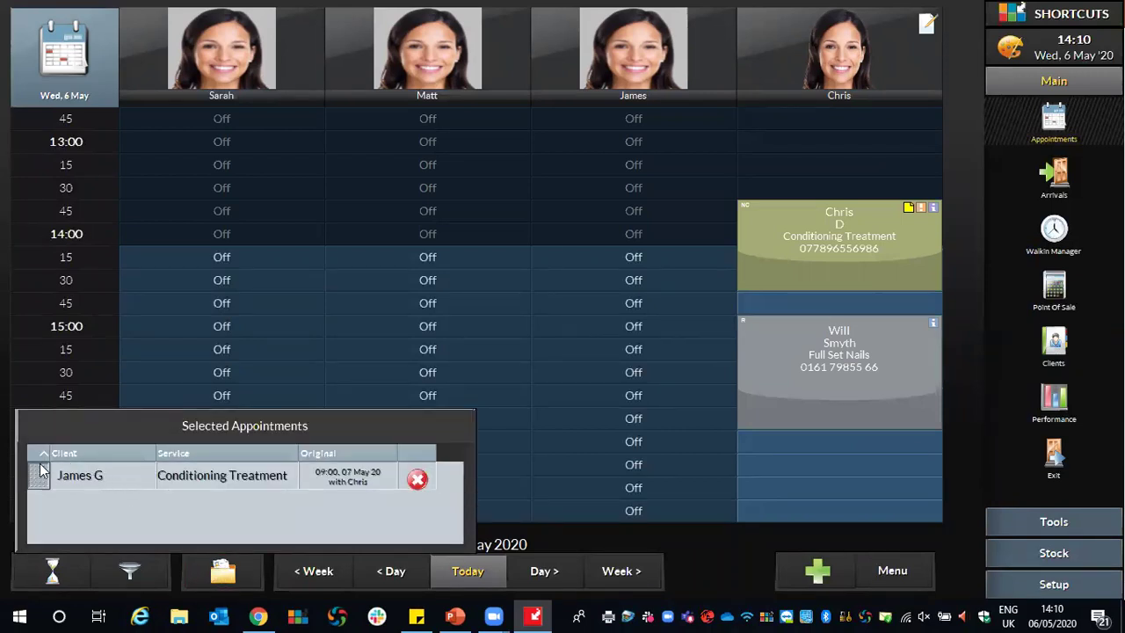
{"action": "left_click_drag", "start_coordinate": [35, 477], "coordinate": [778, 472]}
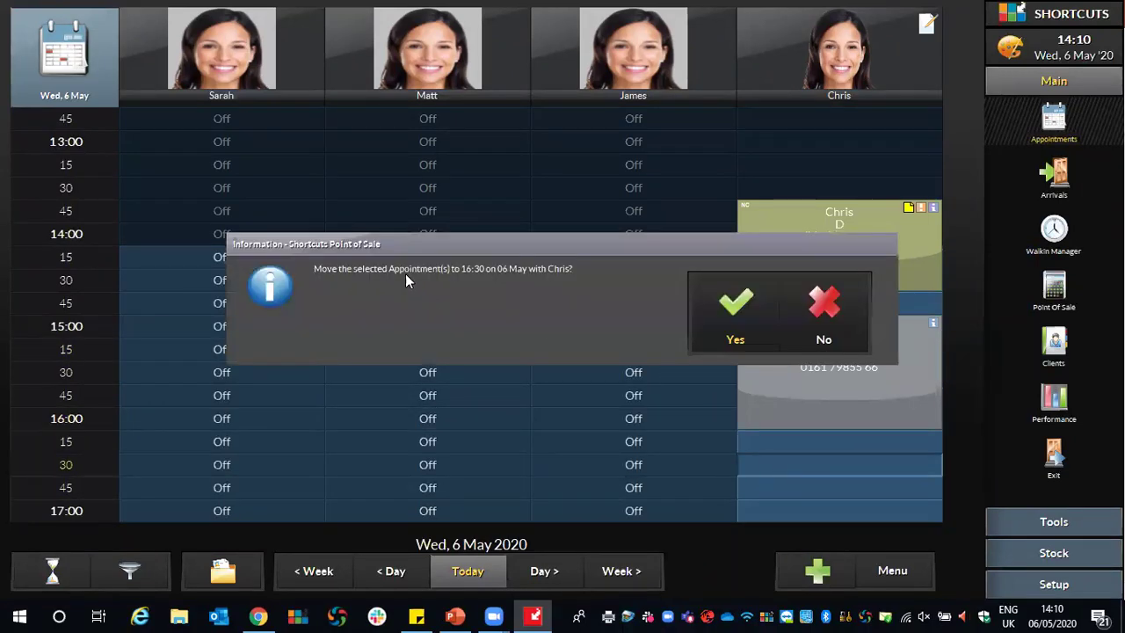
{"action": "left_click", "coordinate": [730, 301]}
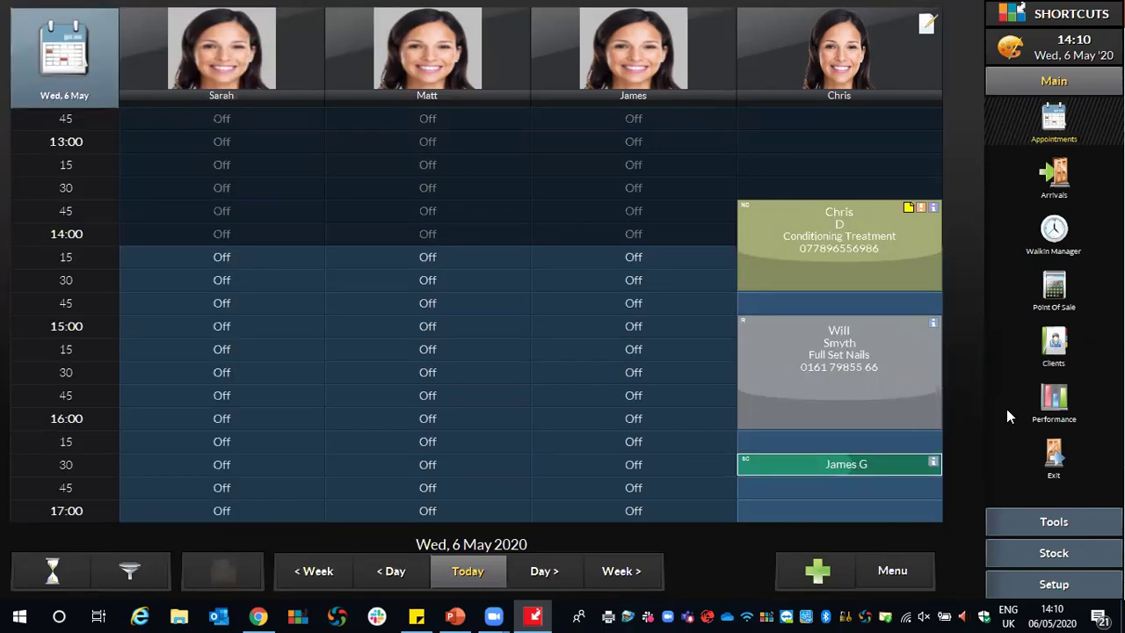
{"action": "right_click", "coordinate": [780, 461]}
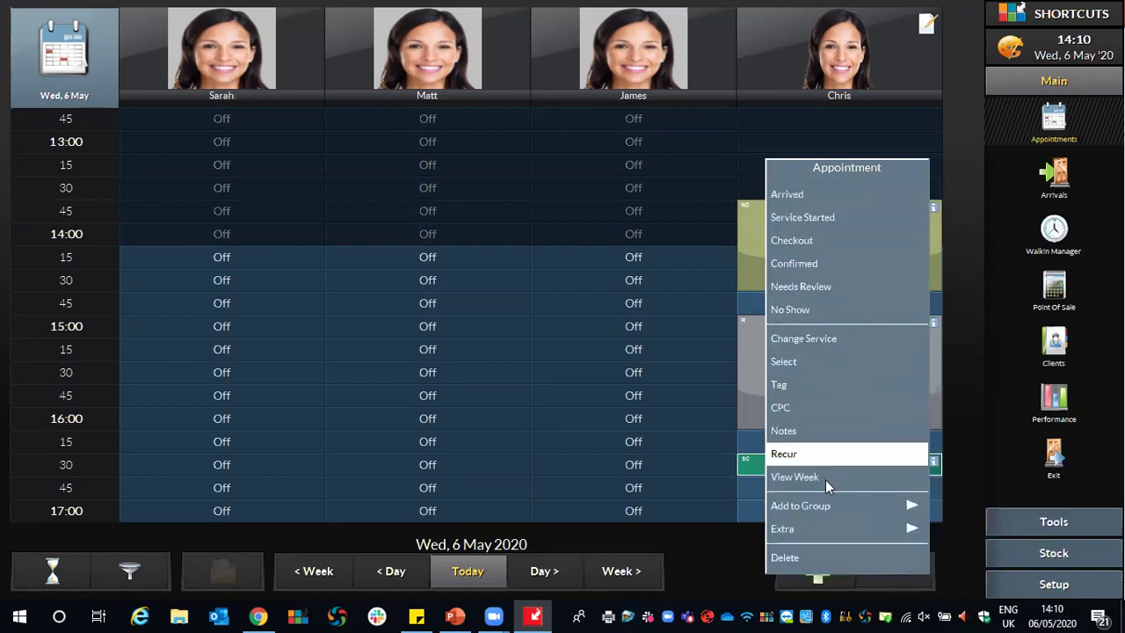
{"action": "left_click", "coordinate": [818, 559]}
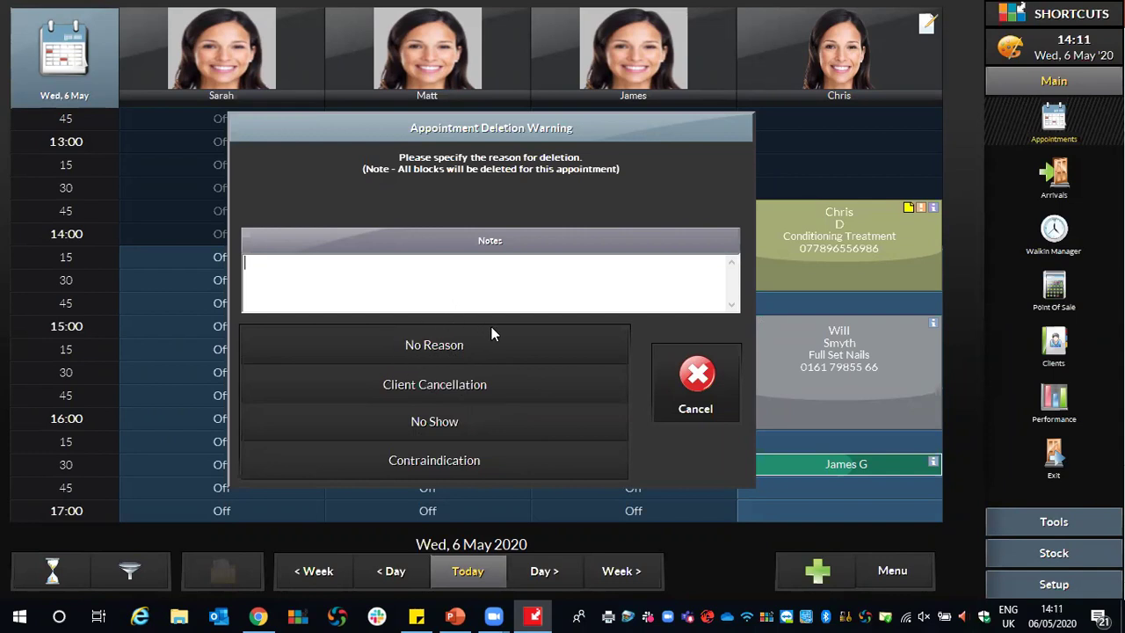
{"action": "left_click", "coordinate": [434, 384]}
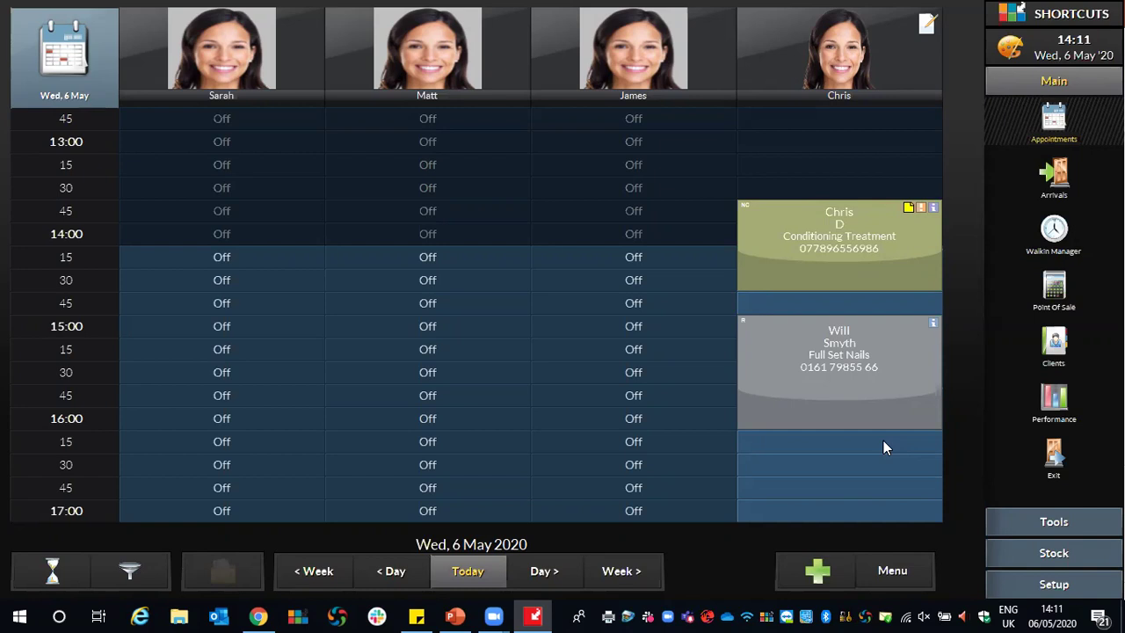
Schedule a Lunch task, rather than a client booking, in Chris's empty 16:15 slot.
{"action": "left_click", "coordinate": [780, 450]}
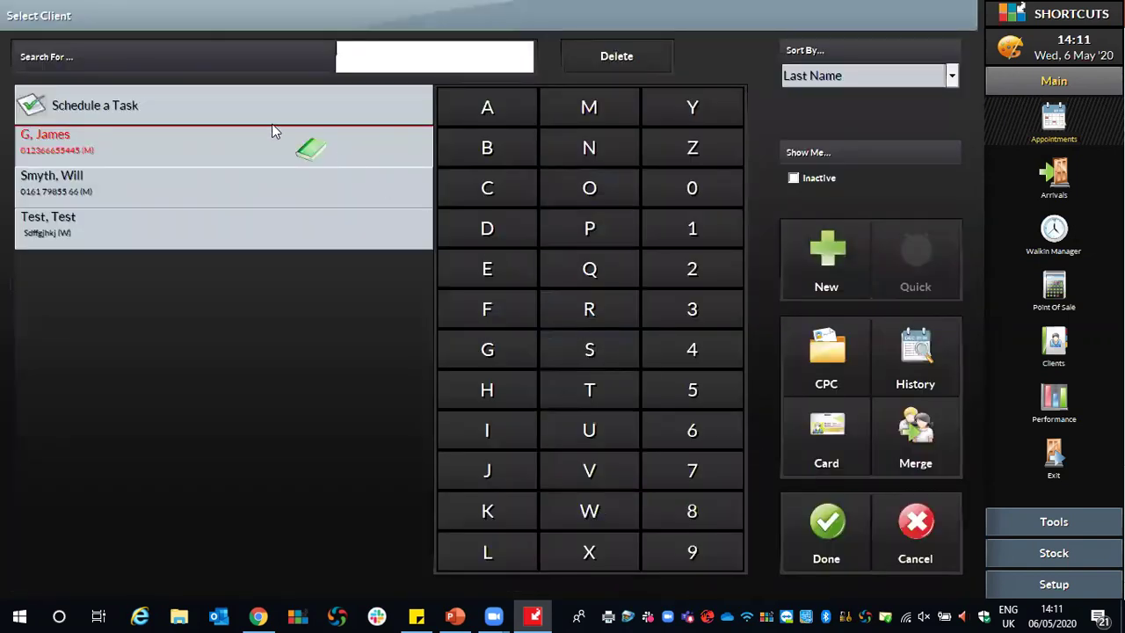
{"action": "left_click", "coordinate": [69, 107]}
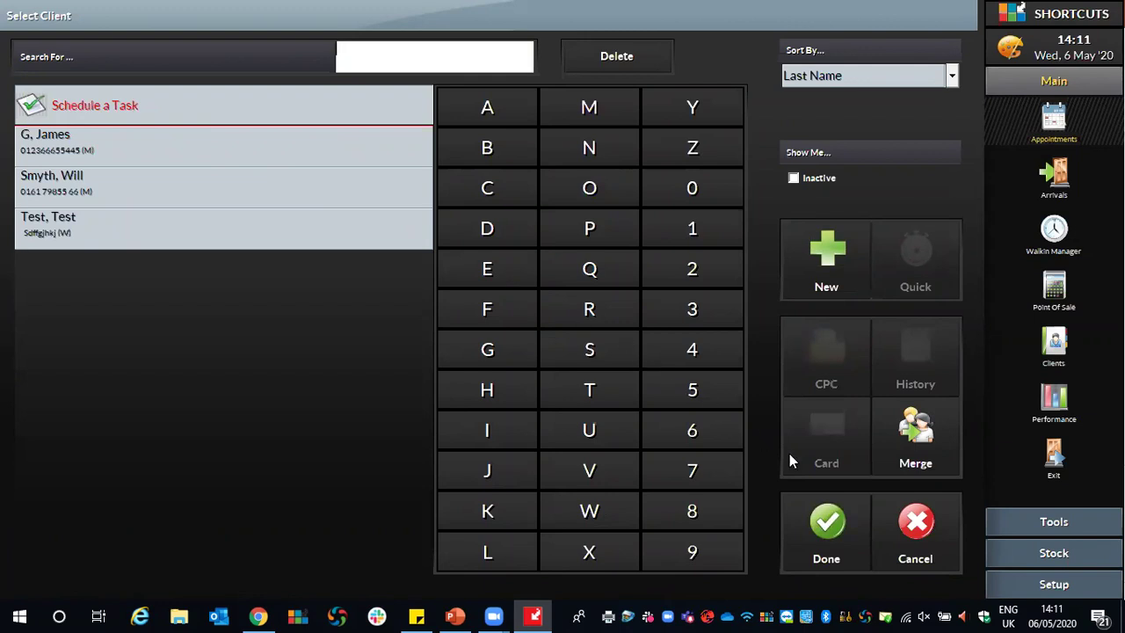
{"action": "left_click", "coordinate": [839, 525]}
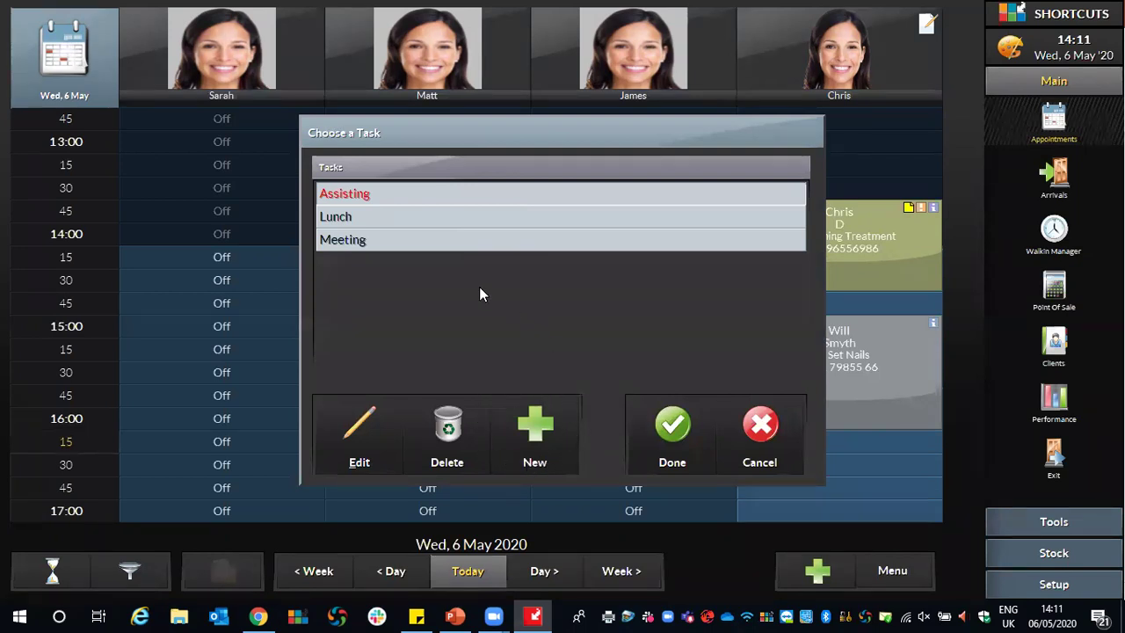
{"action": "left_click", "coordinate": [338, 217]}
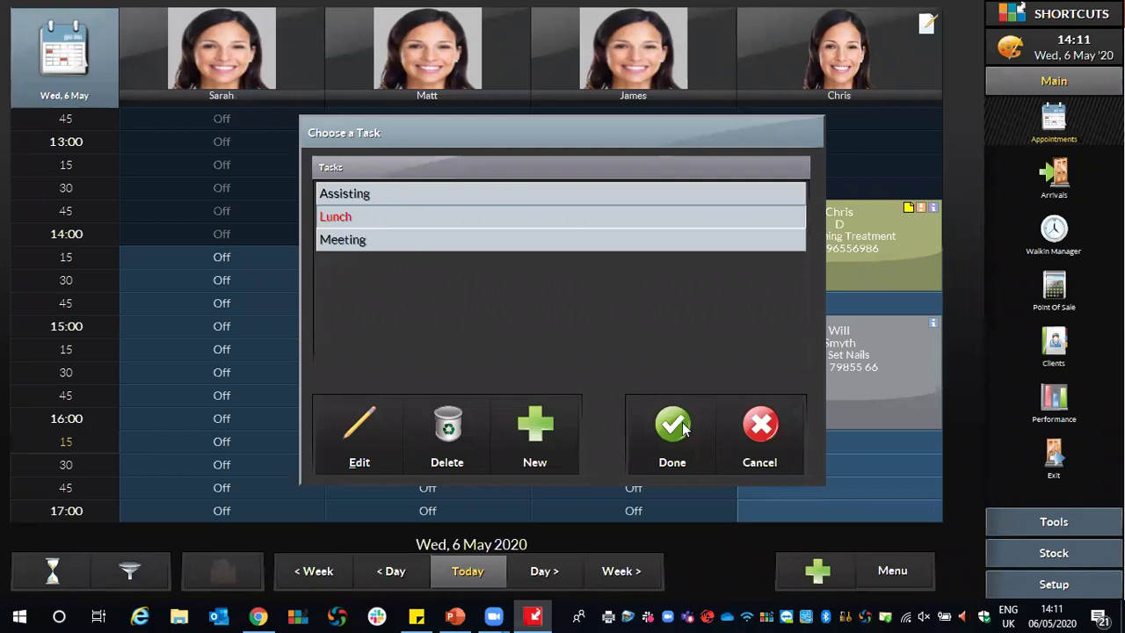
{"action": "left_click", "coordinate": [687, 429]}
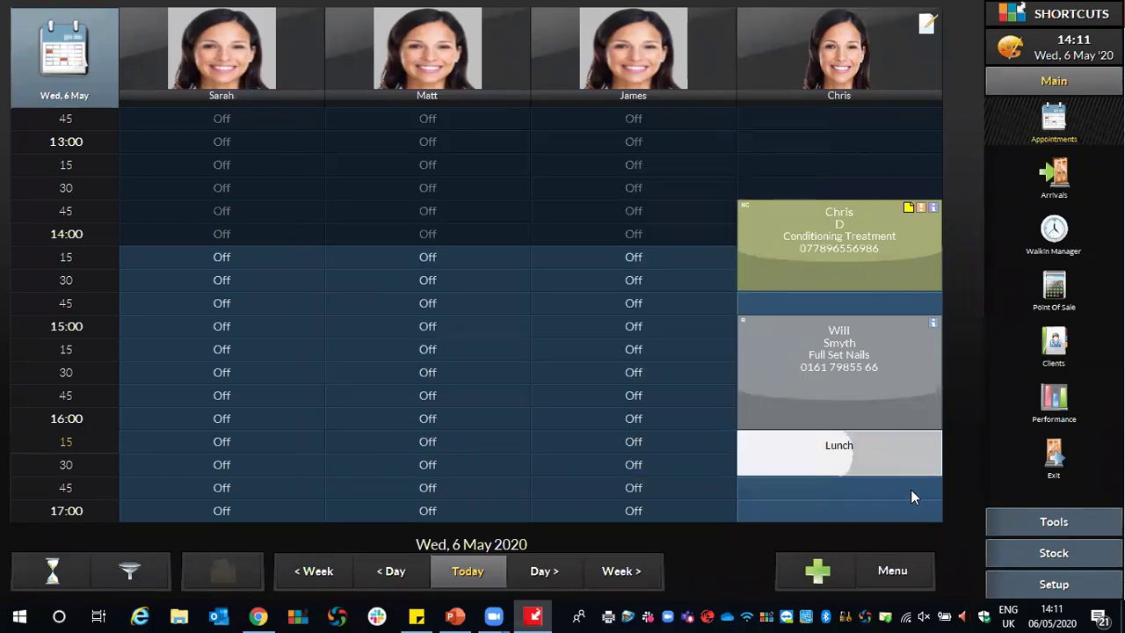
Shorten the Lunch block and move it to Matt's 14:15 slot.
{"action": "mouse_move", "coordinate": [923, 472]}
{"action": "left_mouse_down"}
{"action": "mouse_move", "coordinate": [916, 437]}
{"action": "mouse_move", "coordinate": [929, 496]}
{"action": "mouse_move", "coordinate": [927, 472]}
{"action": "left_mouse_up"}
{"action": "left_click_drag", "start_coordinate": [786, 453], "coordinate": [392, 274]}
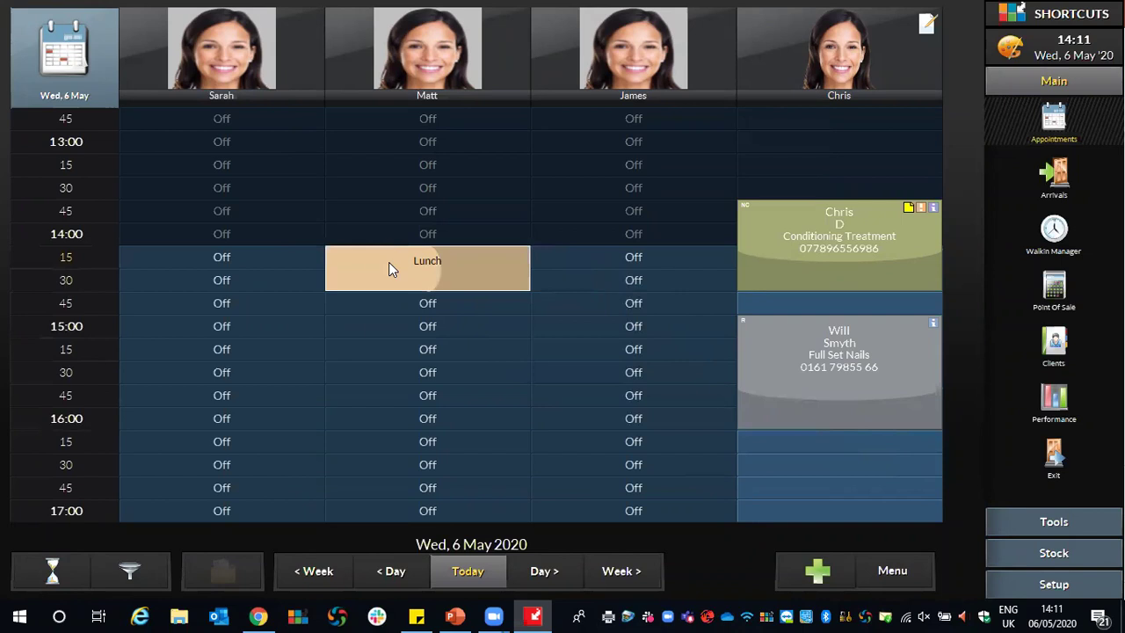
{"action": "left_click", "coordinate": [392, 275]}
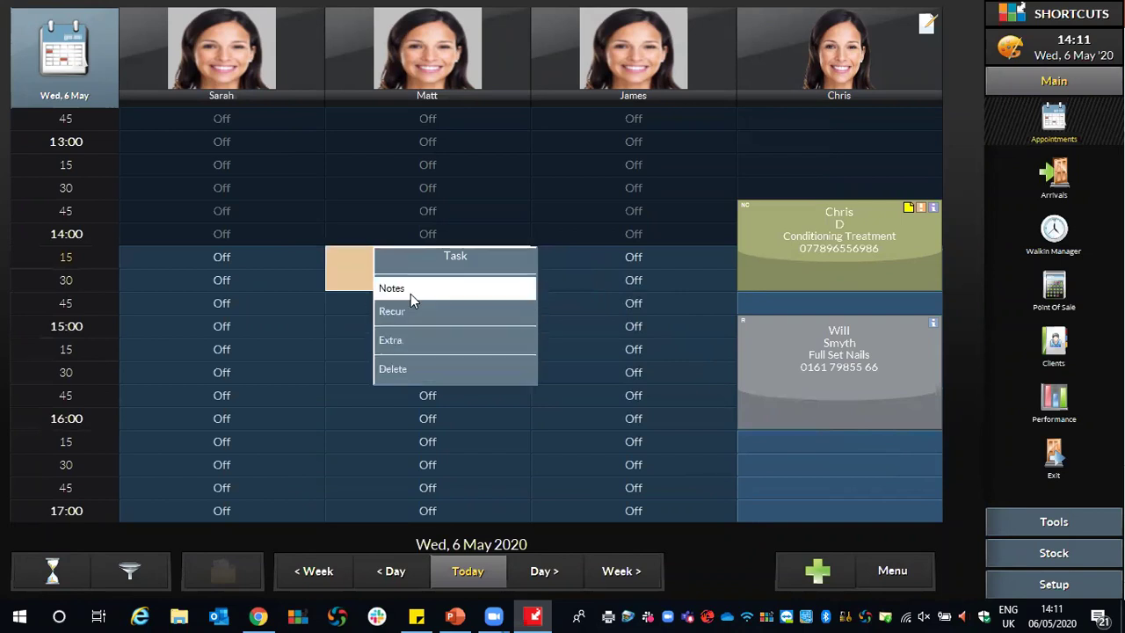
Give the Lunch task the note 'Popping to the bank', then move it back to Chris's 16:15 slot.
{"action": "left_click", "coordinate": [411, 292]}
{"action": "left_click", "coordinate": [518, 195]}
{"action": "type", "text": "Po"}
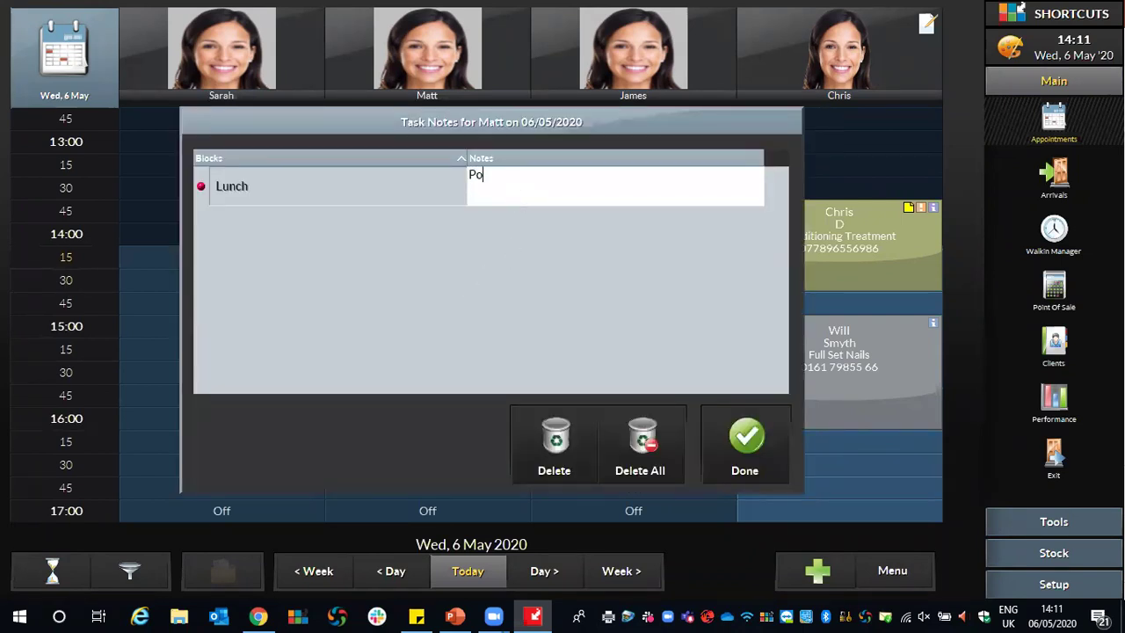
{"action": "type", "text": "pping ot the bank"}
{"action": "left_click", "coordinate": [525, 174]}
{"action": "key", "text": "BackSpace"}
{"action": "key", "text": "BackSpace"}
{"action": "type", "text": "to"}
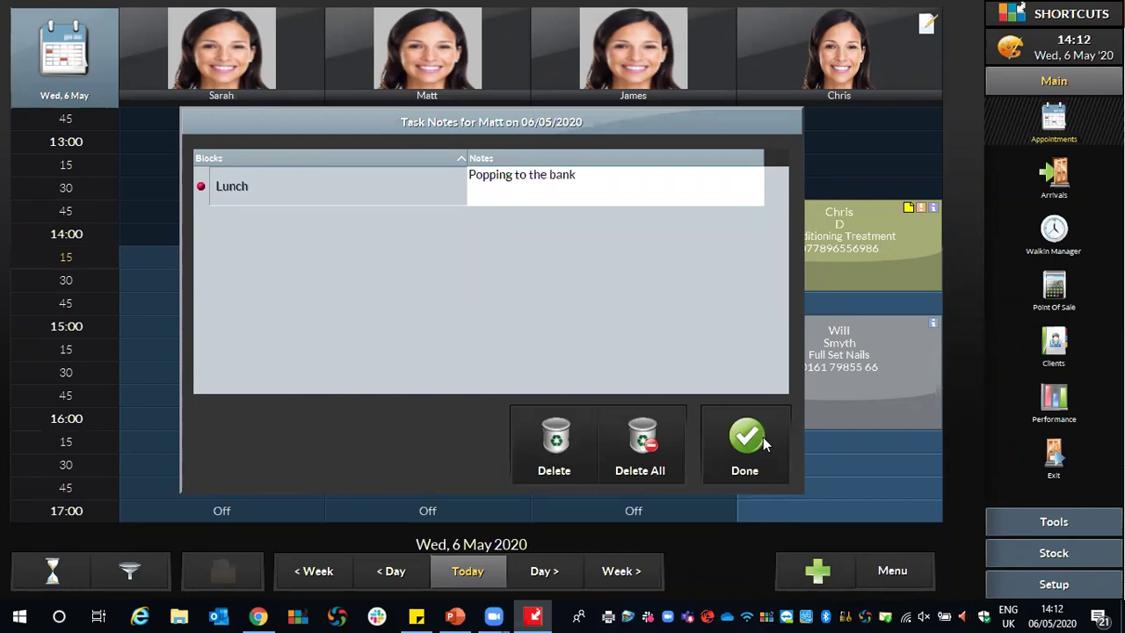
{"action": "left_click", "coordinate": [763, 444]}
{"action": "left_click_drag", "start_coordinate": [396, 258], "coordinate": [811, 443]}
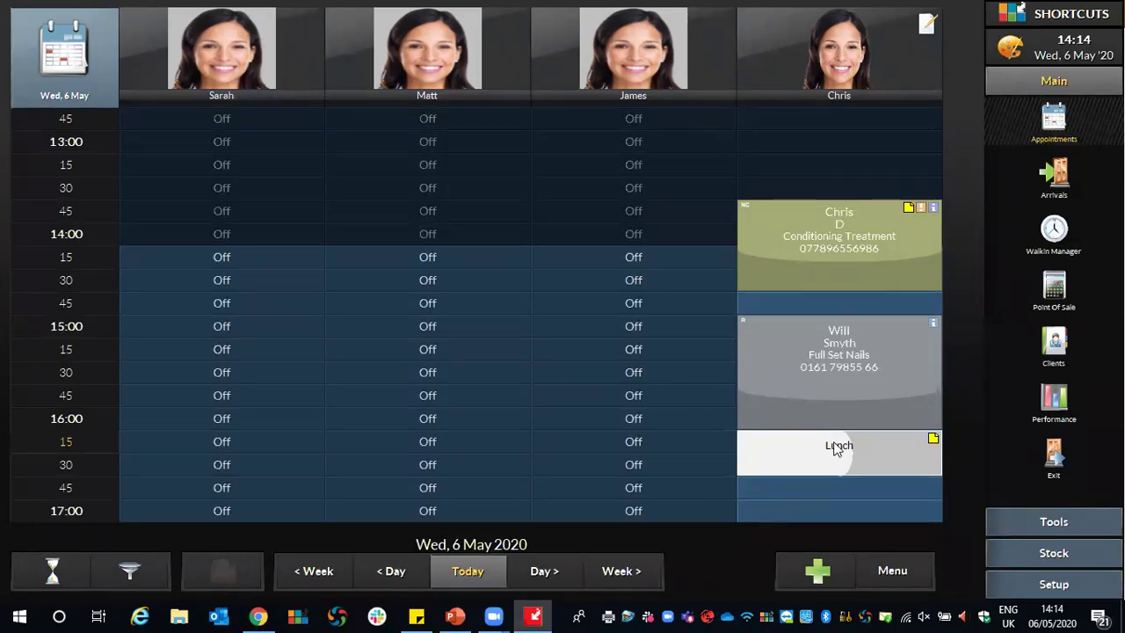
Open the Select Client list from the Main sidebar's Clients icon.
{"action": "left_click", "coordinate": [1057, 350]}
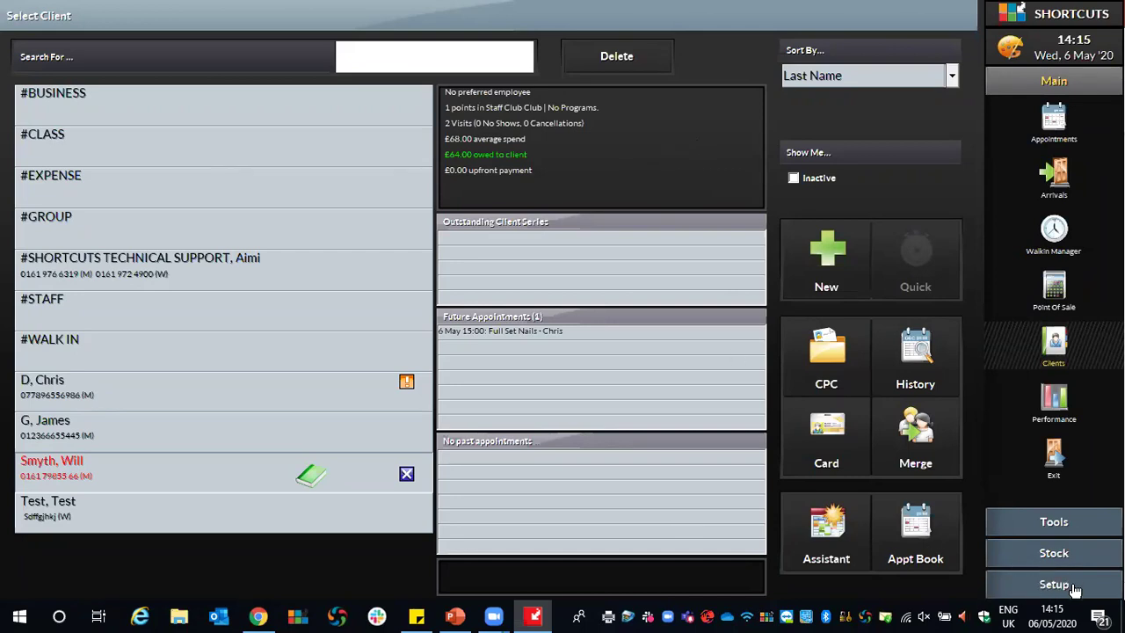
Go to Setup > Configuration and display the General Setup options.
{"action": "left_click", "coordinate": [1054, 585]}
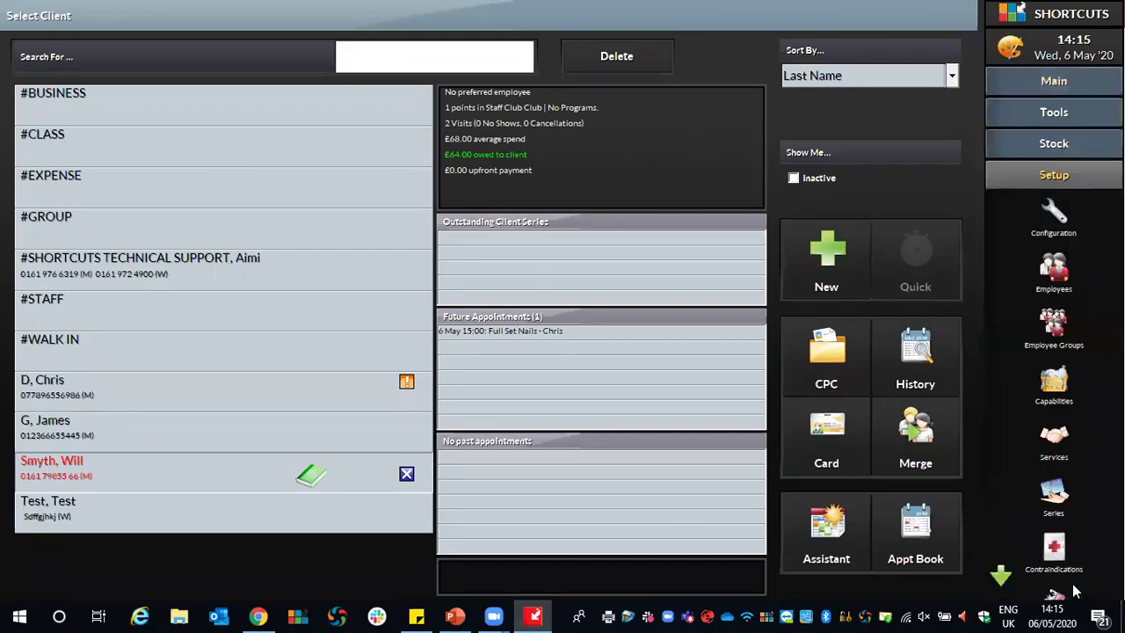
{"action": "left_click", "coordinate": [1055, 215]}
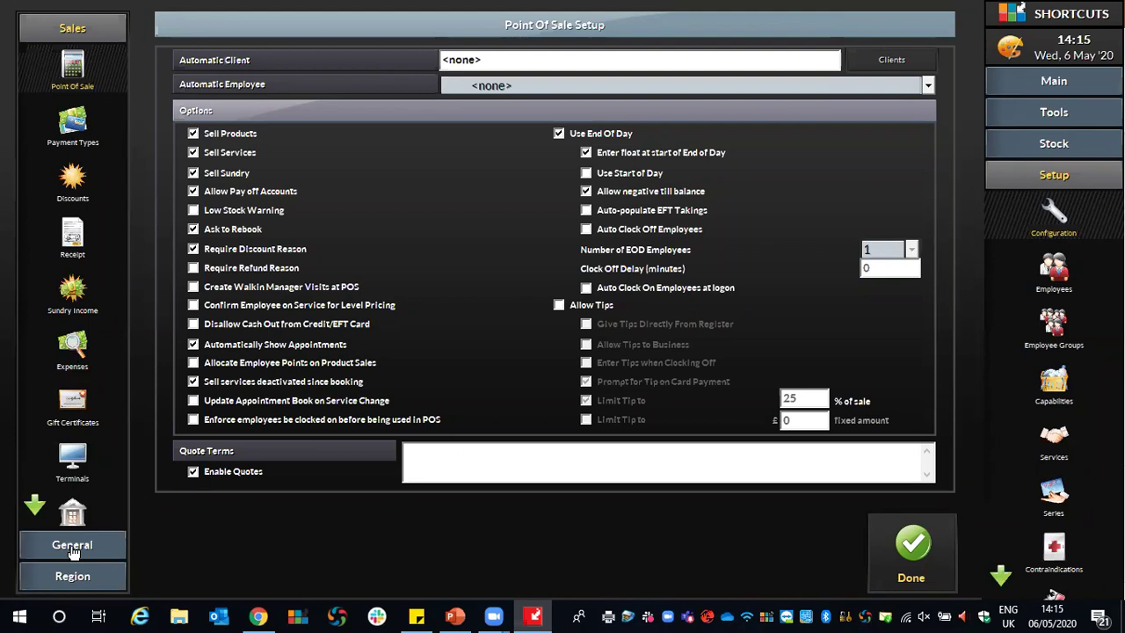
{"action": "left_click", "coordinate": [94, 552]}
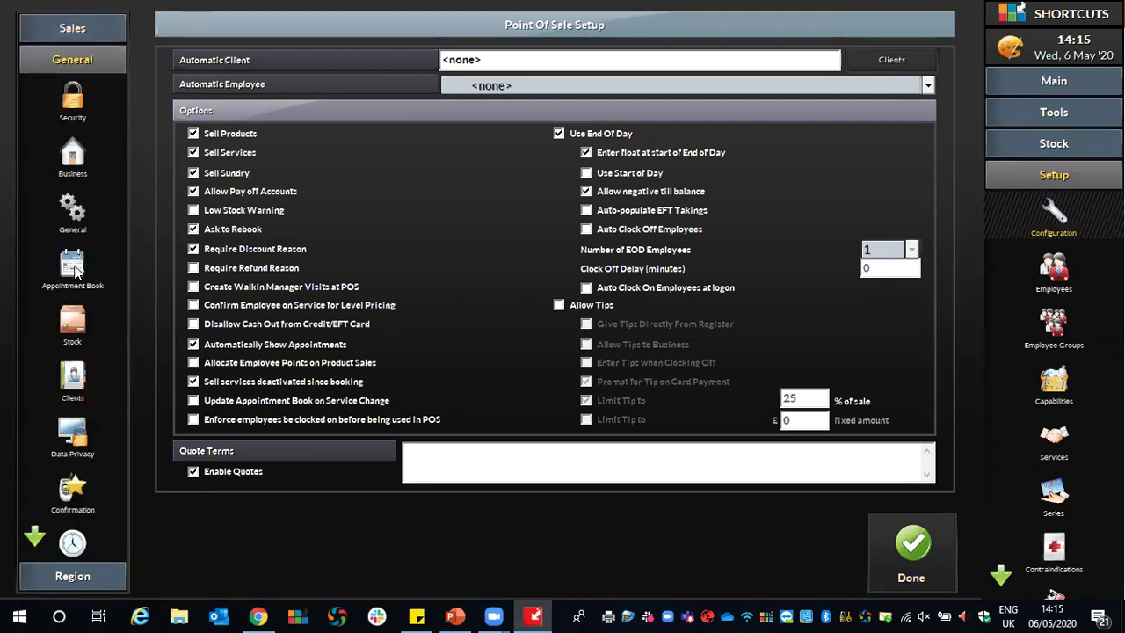
{"action": "left_click", "coordinate": [73, 209]}
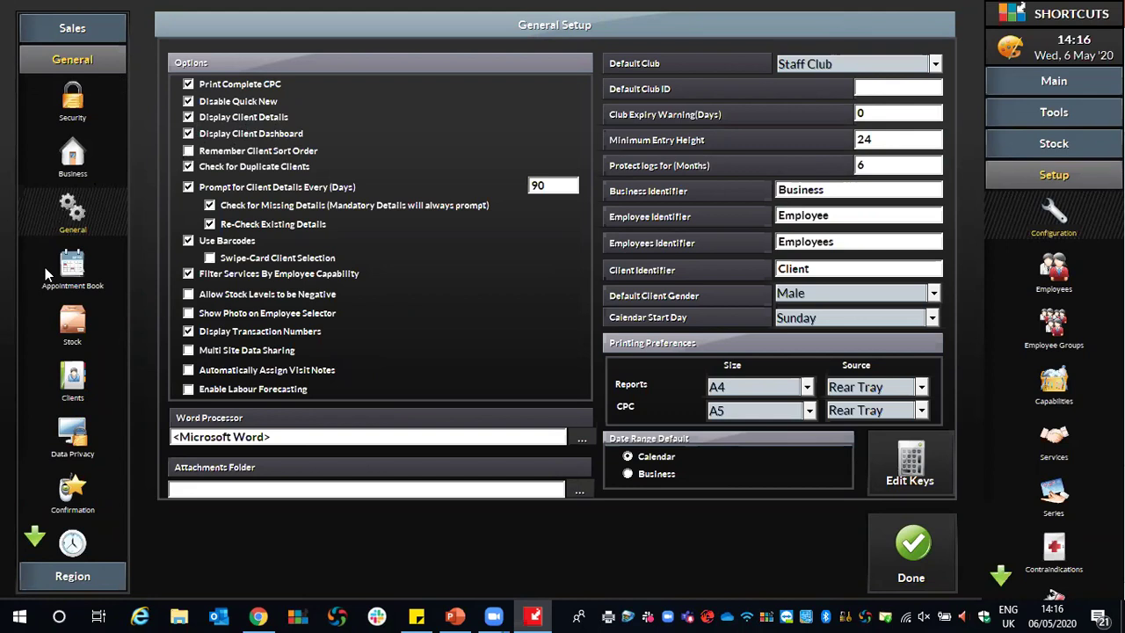
View the Appointment Book Setup options, then close configuration and accept the restart notice.
{"action": "left_click", "coordinate": [73, 275]}
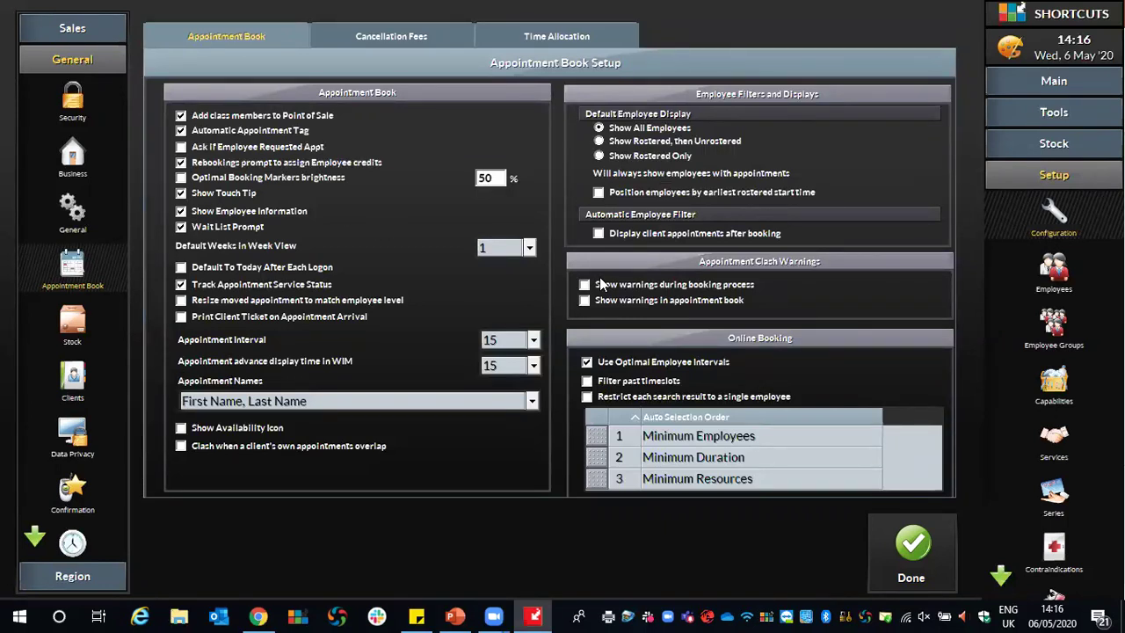
{"action": "left_click", "coordinate": [916, 551]}
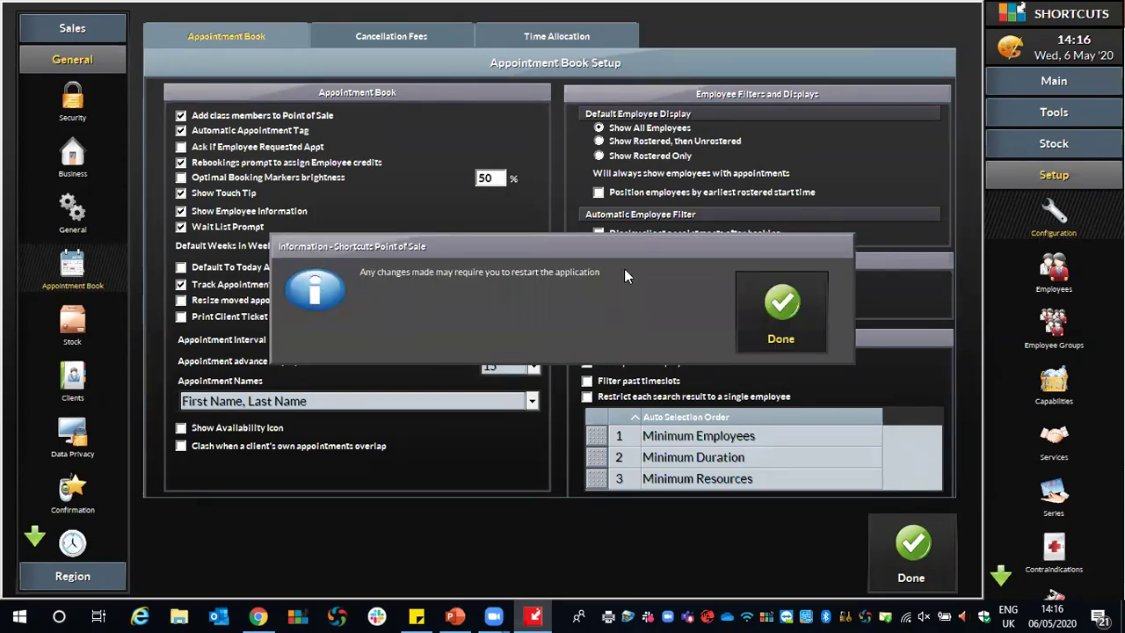
{"action": "left_click", "coordinate": [780, 308]}
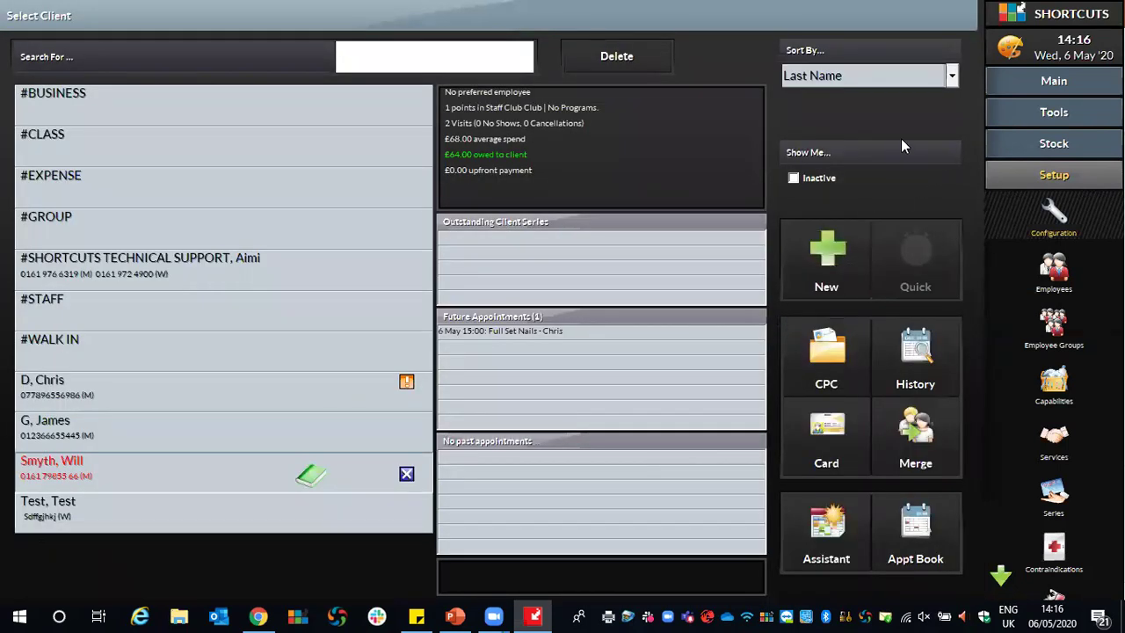
{"action": "left_click", "coordinate": [1054, 84]}
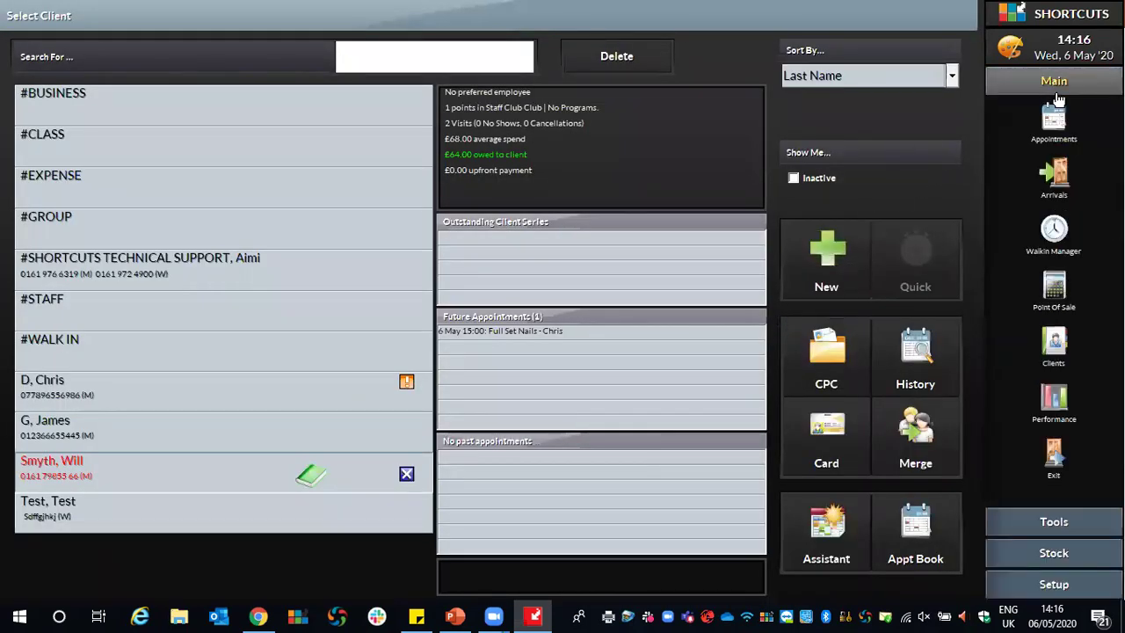
{"action": "left_click", "coordinate": [1055, 457]}
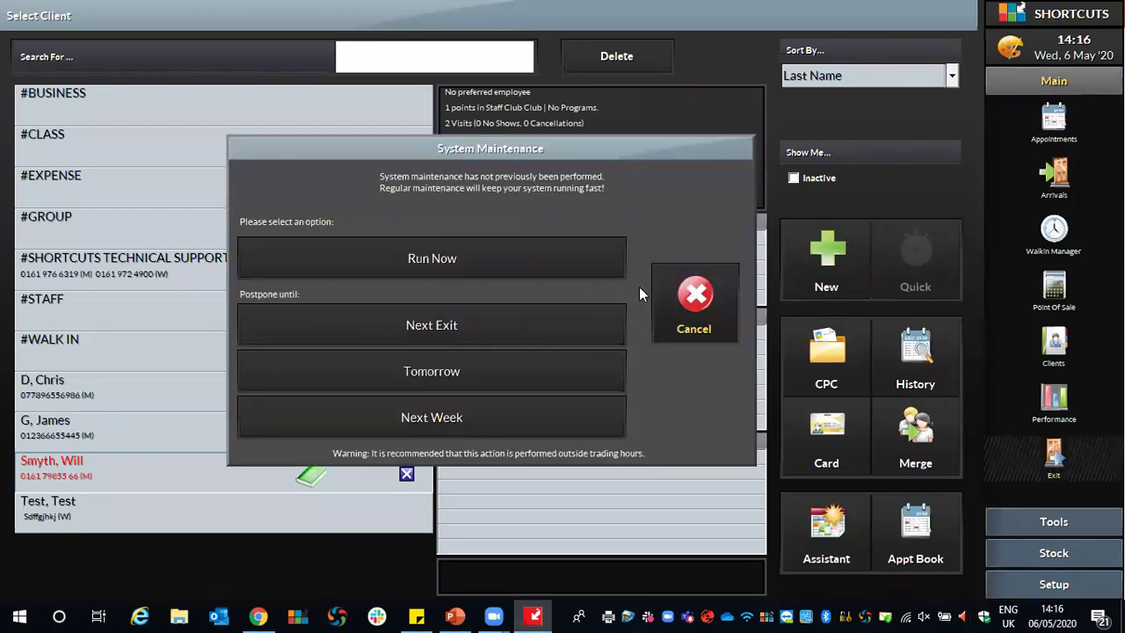
{"action": "left_click", "coordinate": [695, 304]}
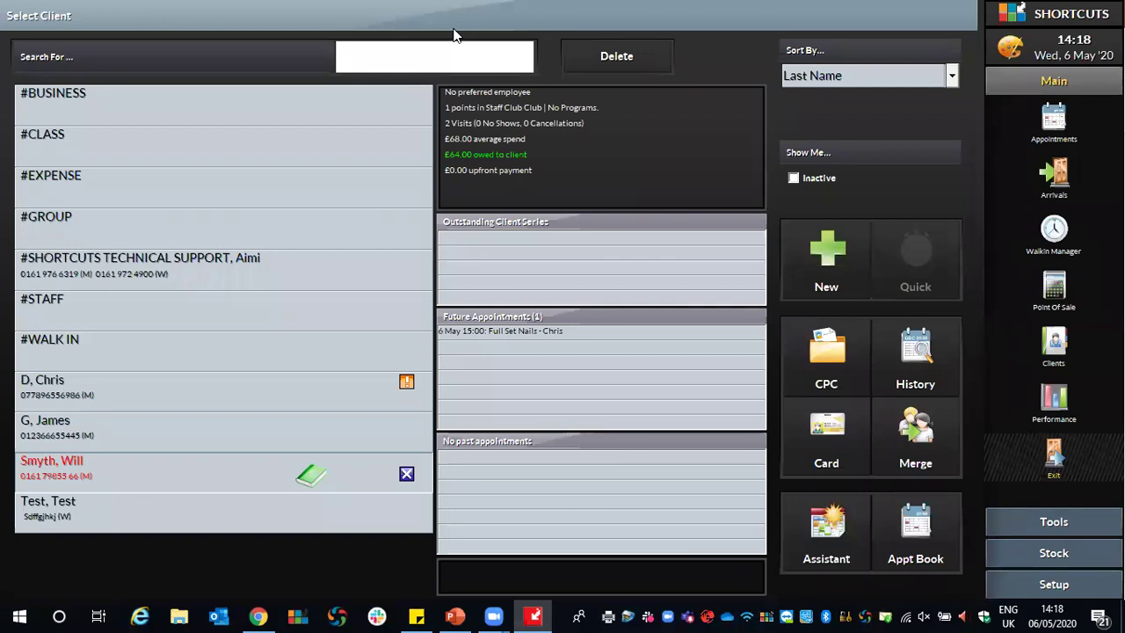
Go back to the Wed 6 May 2020 appointment book from the Appointments icon.
{"action": "left_click", "coordinate": [1055, 124]}
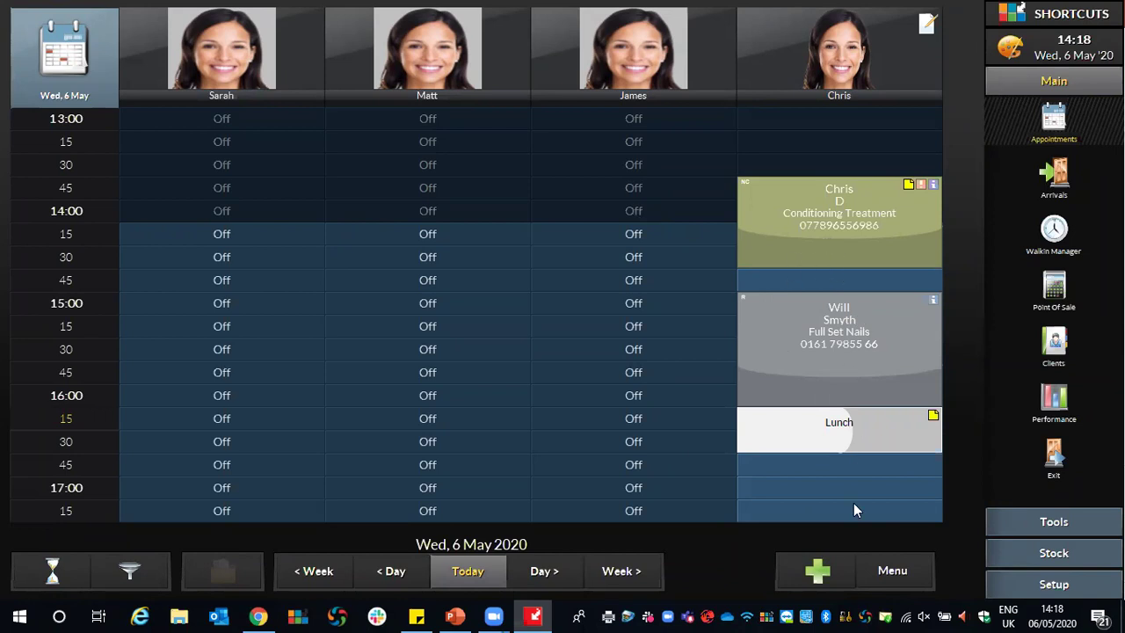
Check Confirmation Status, agree to automate daily confirmation requests, then view the conditioning appointment.
{"action": "left_click", "coordinate": [896, 574]}
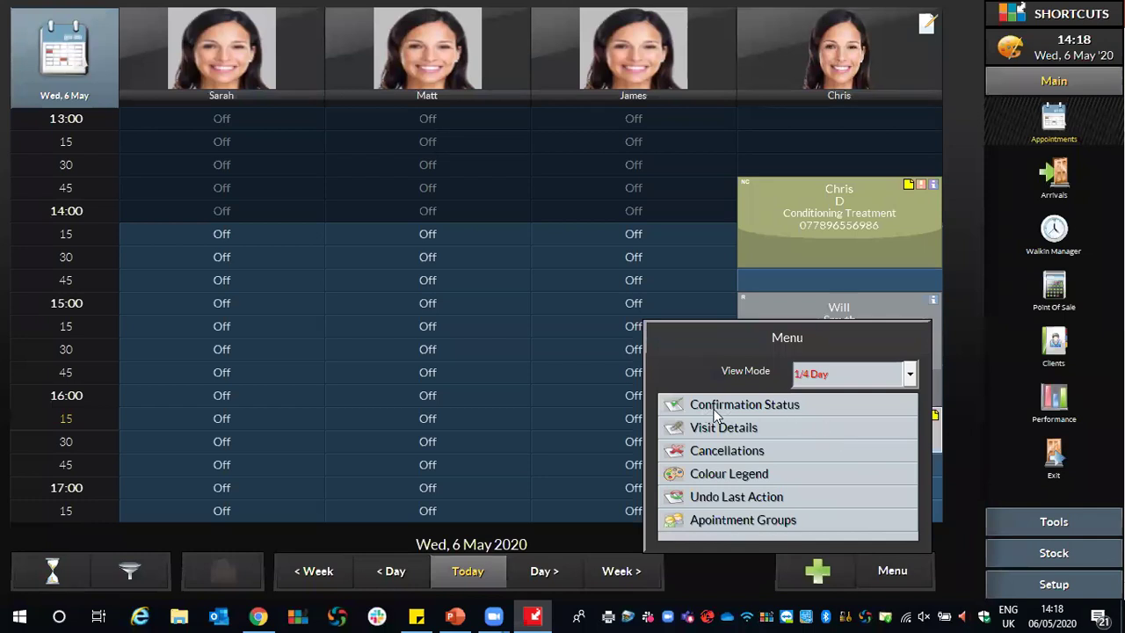
{"action": "left_click", "coordinate": [769, 405]}
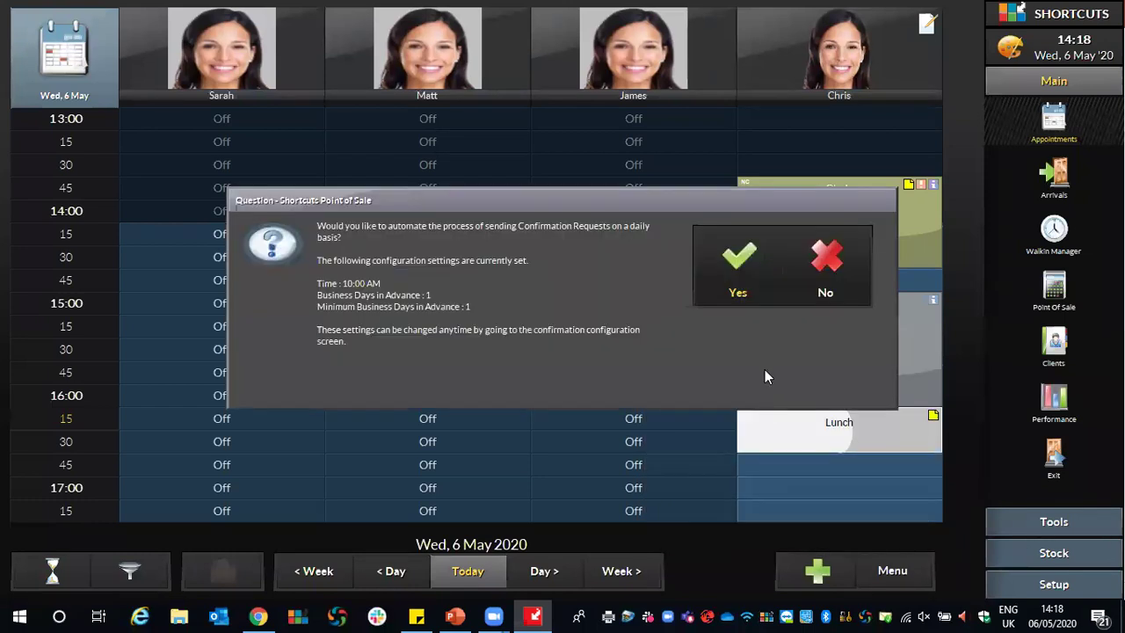
{"action": "left_click", "coordinate": [737, 264]}
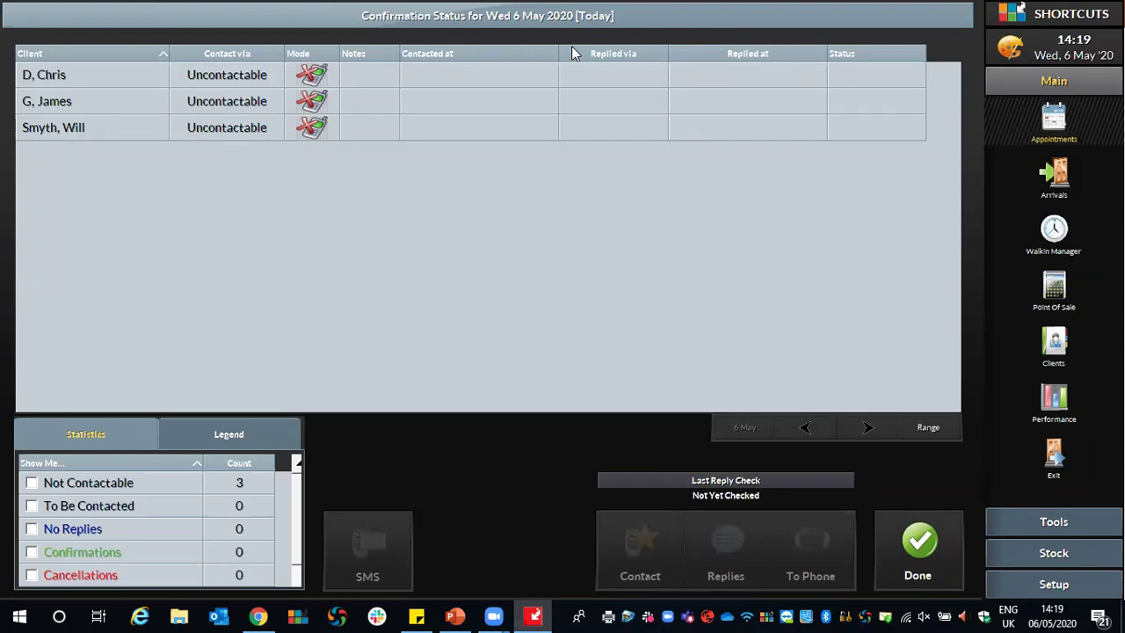
{"action": "left_click", "coordinate": [918, 547]}
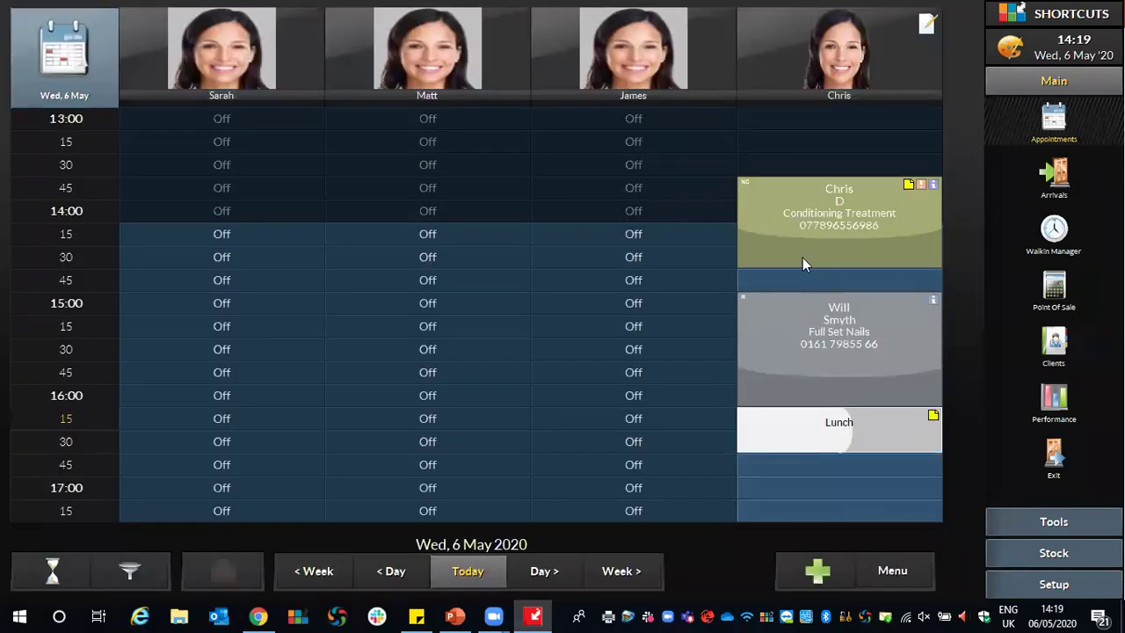
{"action": "left_click", "coordinate": [768, 204]}
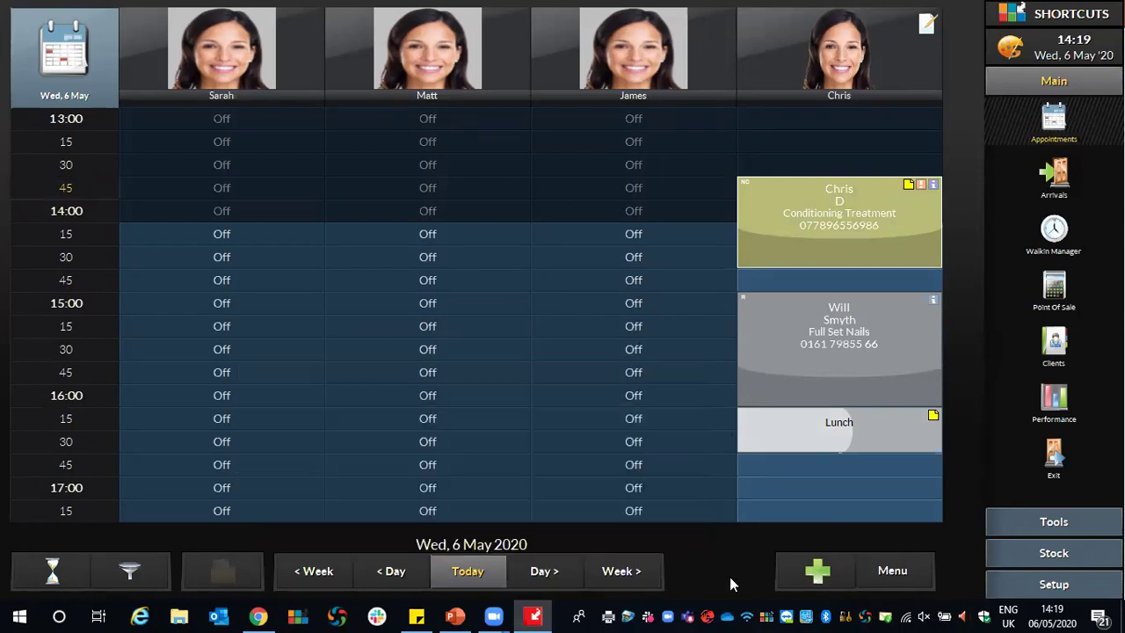
Open Appointment Book Setup under Setup > Configuration > General, showing Show Touch Tip and 15-minute intervals.
{"action": "left_click", "coordinate": [1056, 585]}
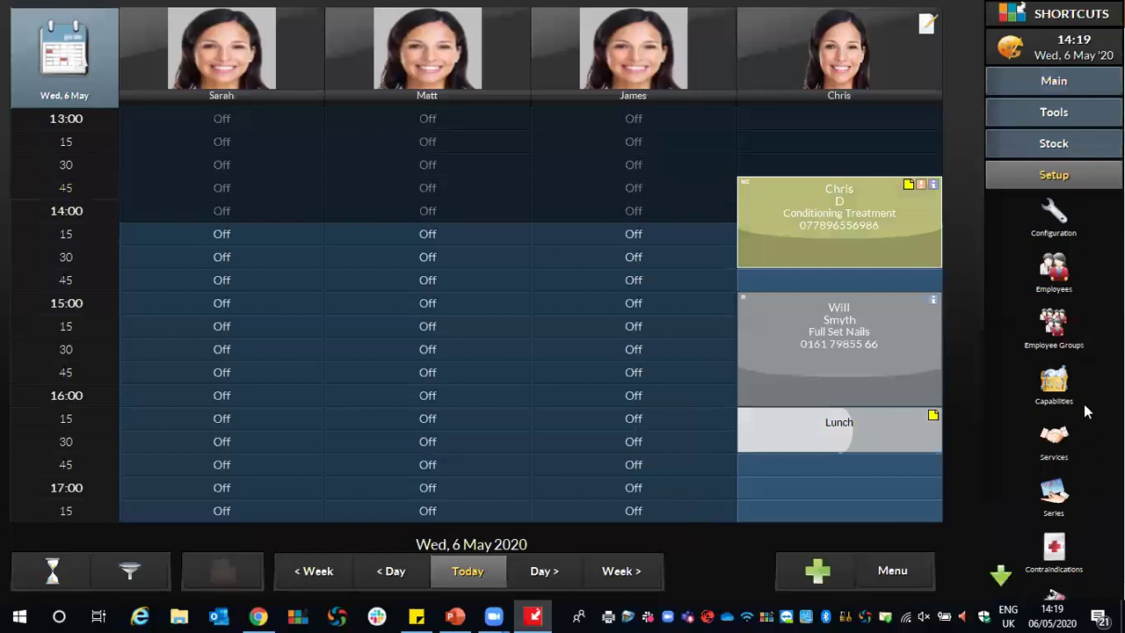
{"action": "left_click", "coordinate": [1053, 218]}
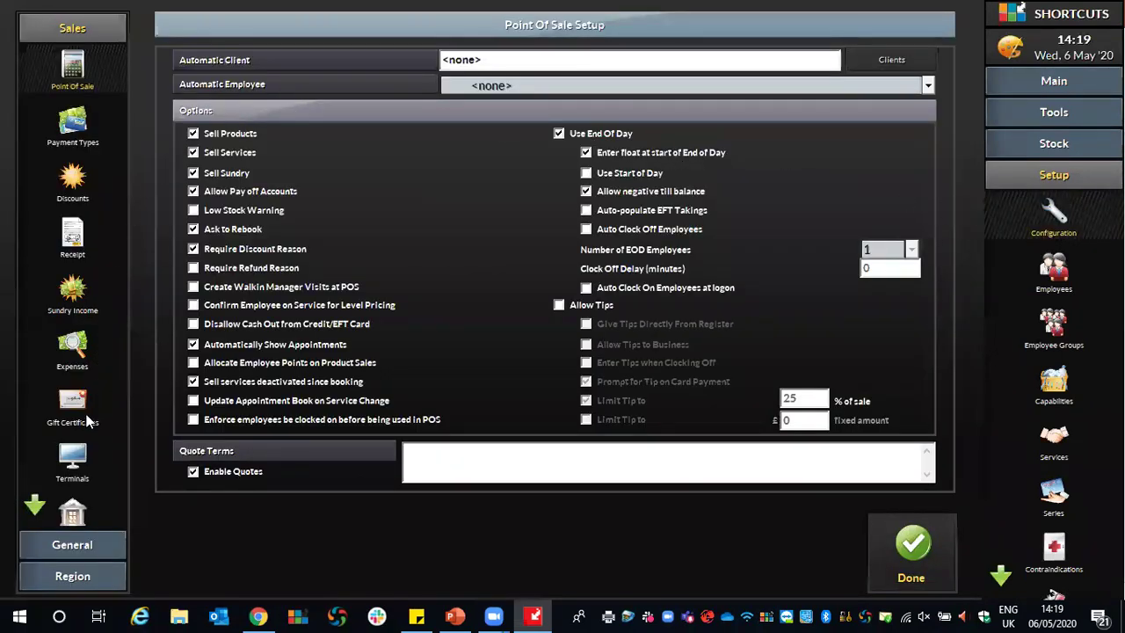
{"action": "left_click", "coordinate": [58, 551]}
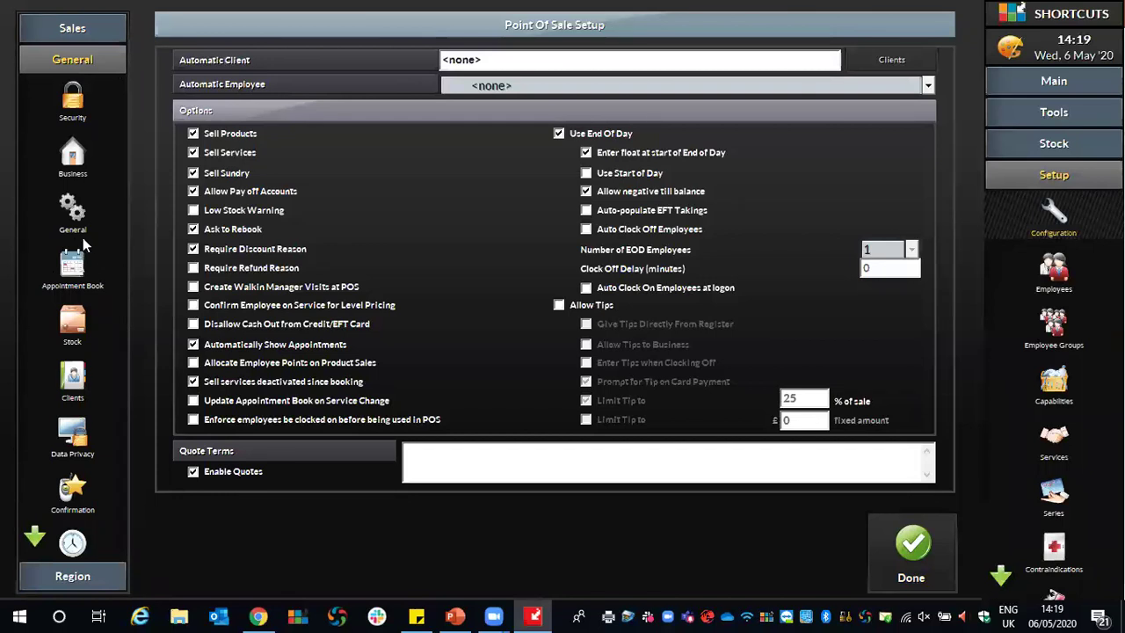
{"action": "left_click", "coordinate": [67, 261]}
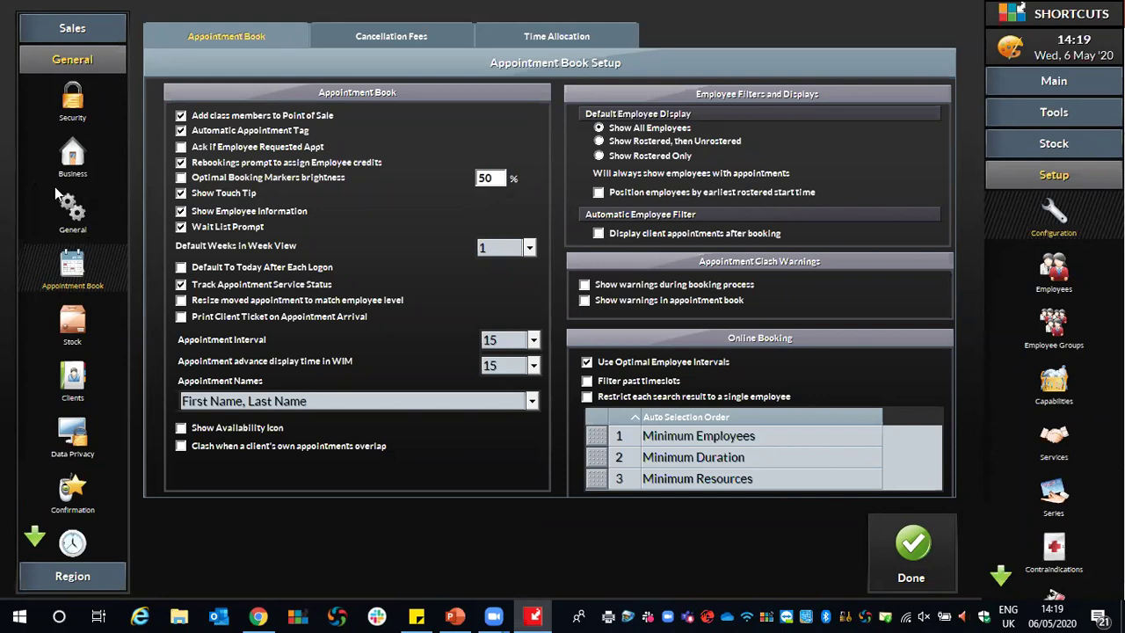
Exit configuration and acknowledge the restart notice, returning to the Wed, 6 May 2020 book.
{"action": "left_click", "coordinate": [68, 207]}
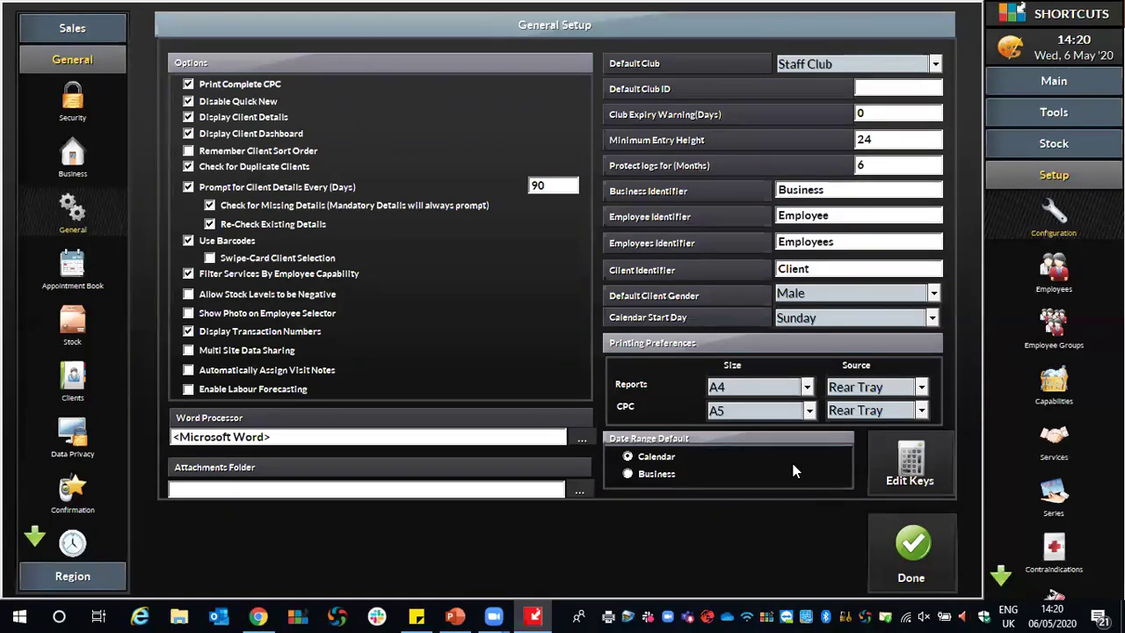
{"action": "left_click", "coordinate": [912, 550]}
{"action": "left_click", "coordinate": [778, 338]}
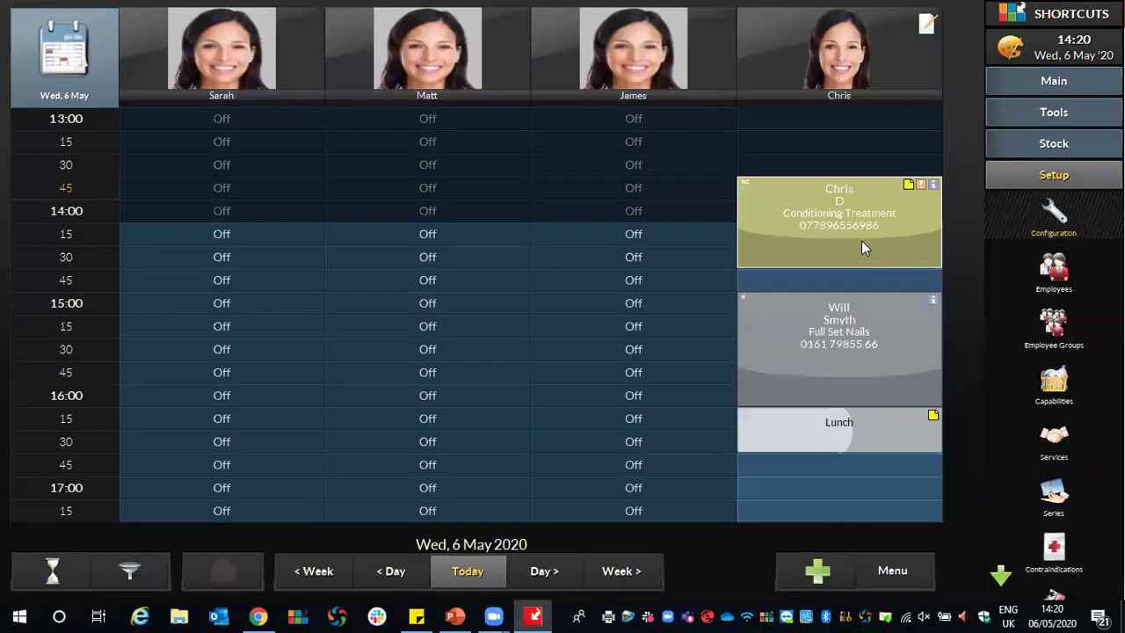